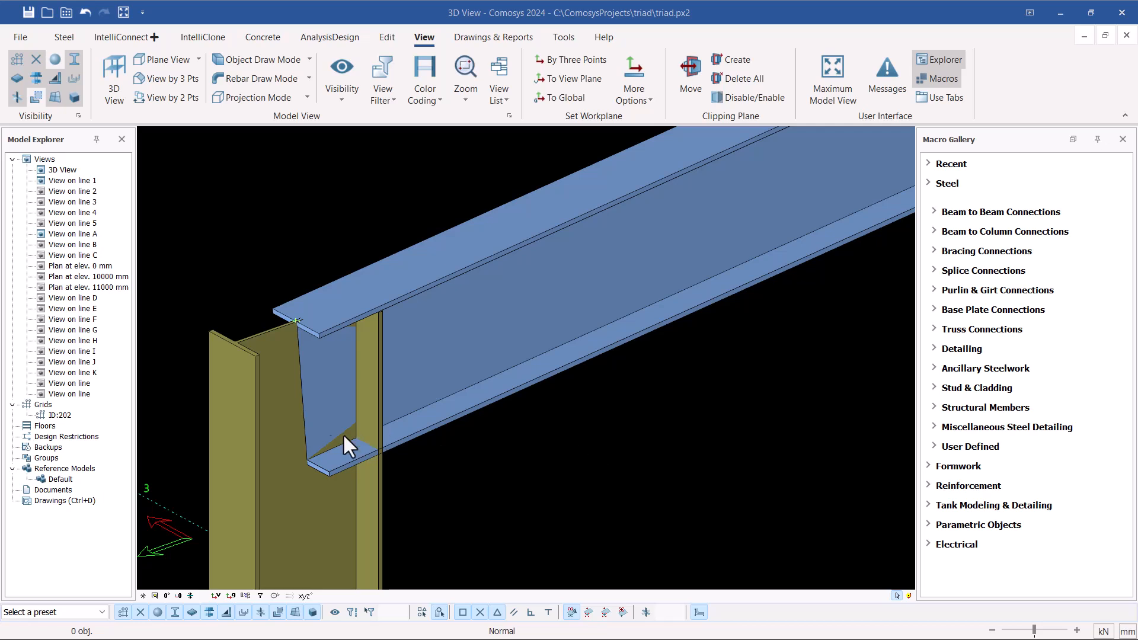
Examine the portal frame, focusing on the rafter's eaves connection at the column, the column's intermediate joint and the ridge
{"action": "scroll", "coordinate": [355, 436], "scroll_direction": "down", "scroll_amount": 5}
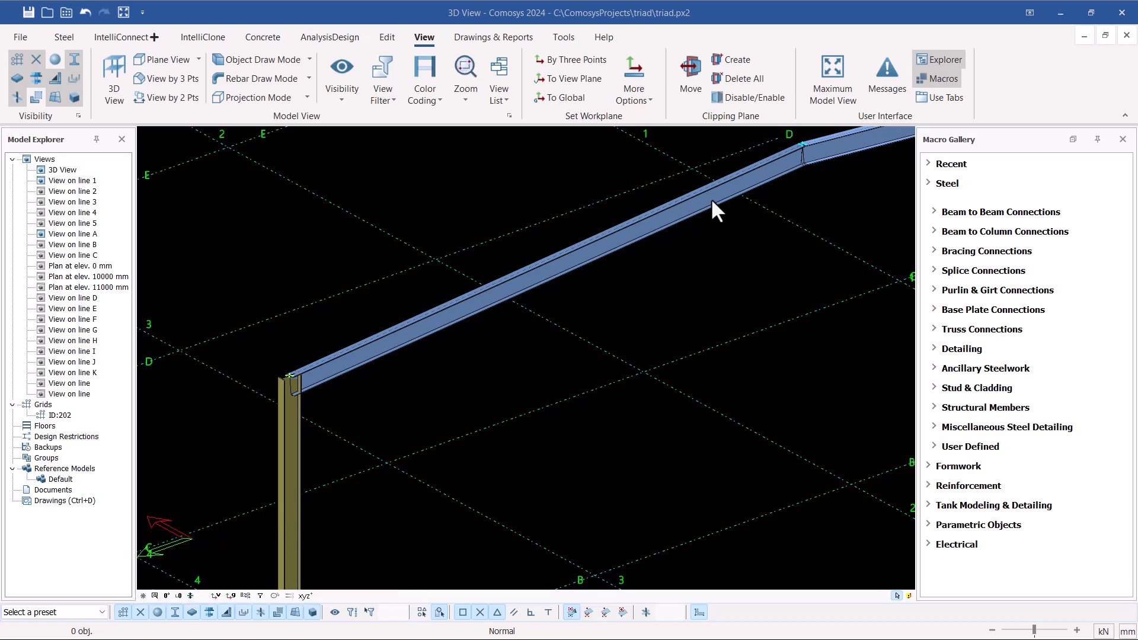
{"action": "scroll", "coordinate": [326, 358], "scroll_direction": "down", "scroll_amount": 3}
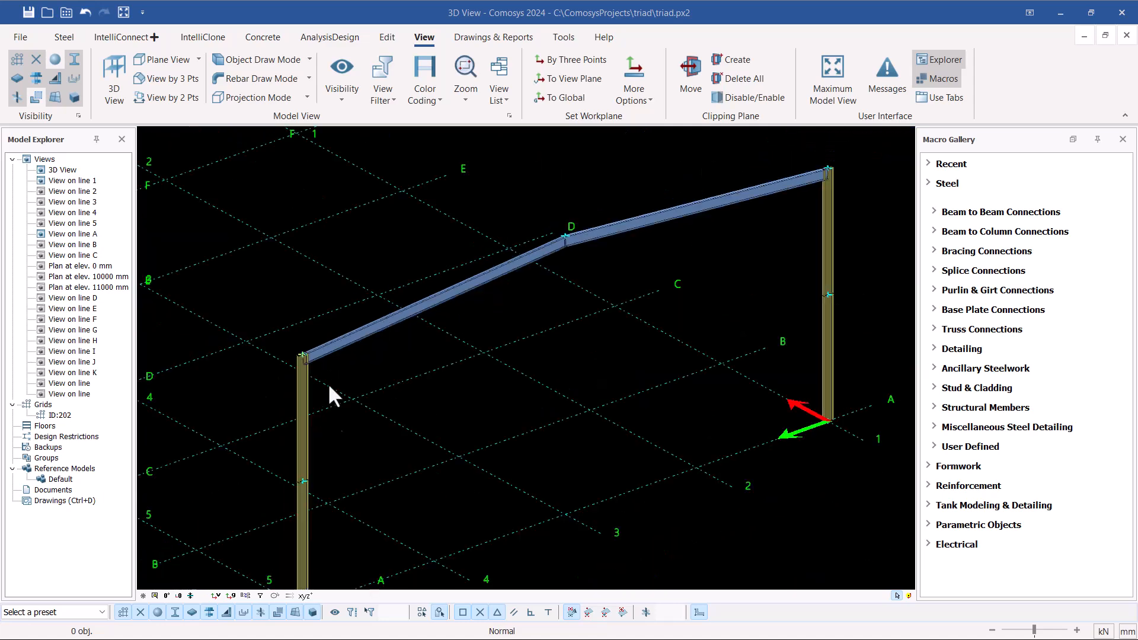
{"action": "scroll", "coordinate": [300, 481], "scroll_direction": "up", "scroll_amount": 4}
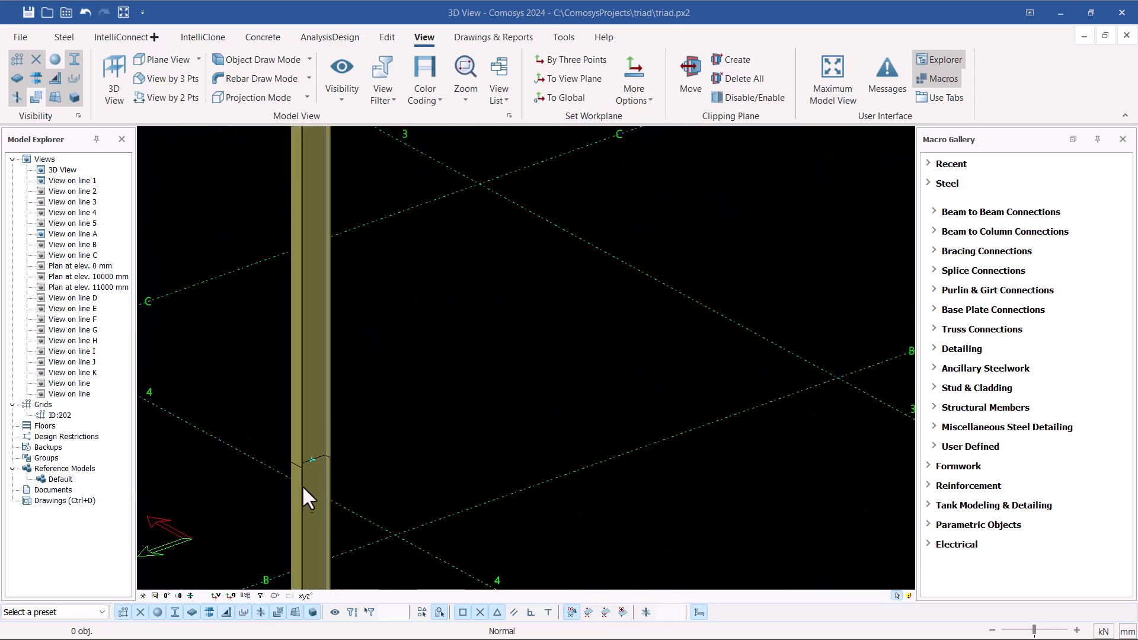
{"action": "scroll", "coordinate": [301, 488], "scroll_direction": "down", "scroll_amount": 1}
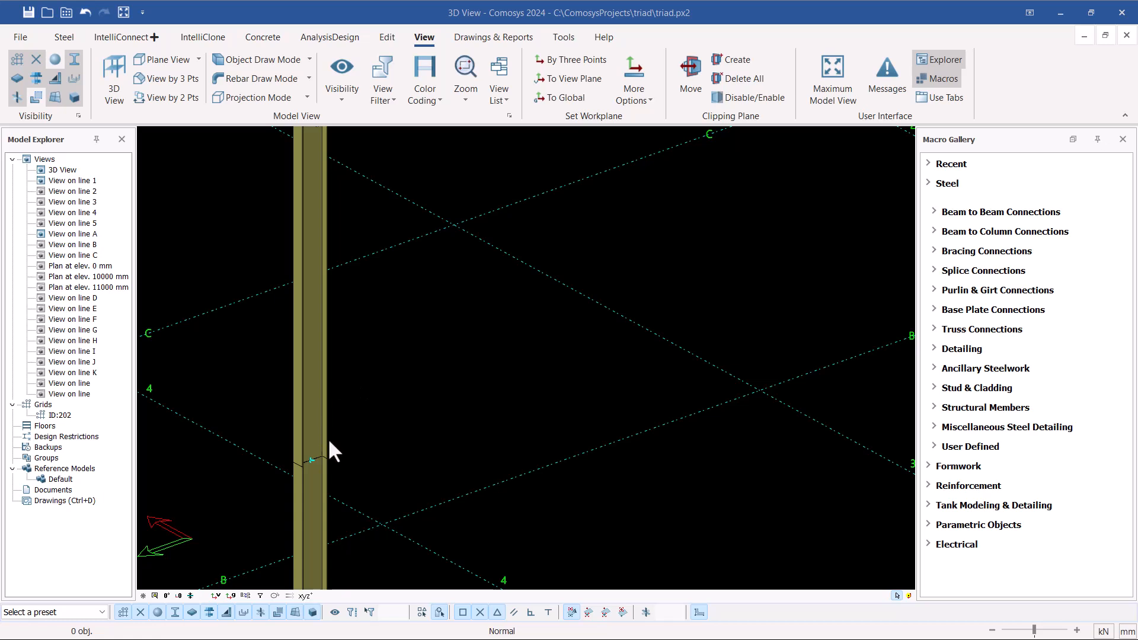
{"action": "scroll", "coordinate": [311, 495], "scroll_direction": "down", "scroll_amount": 1}
{"action": "scroll", "coordinate": [328, 304], "scroll_direction": "up", "scroll_amount": 4}
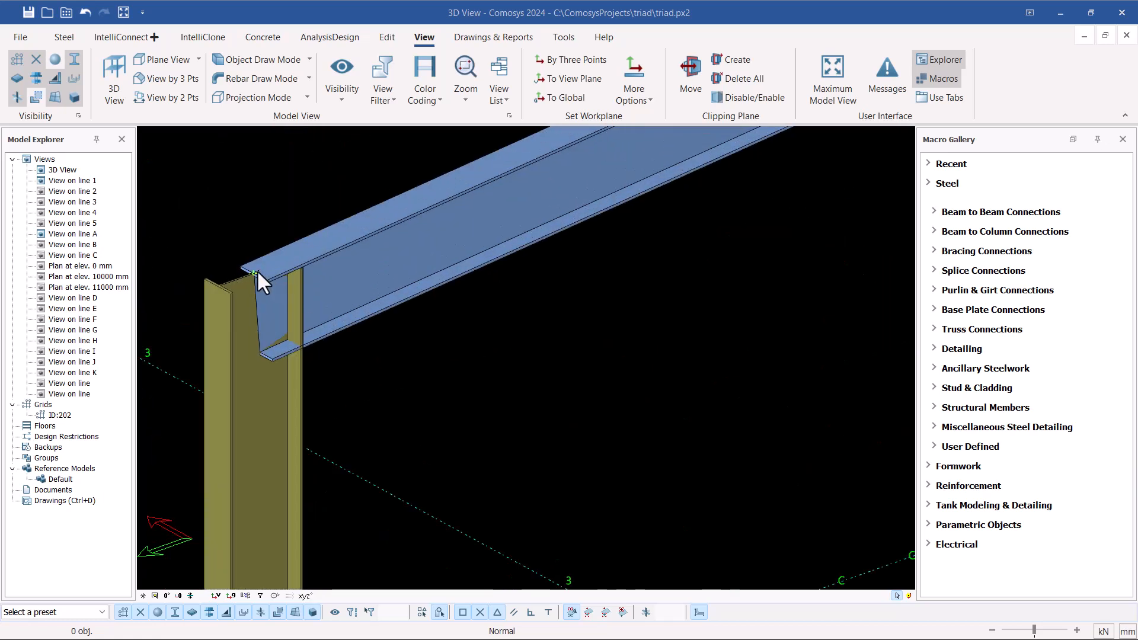
{"action": "scroll", "coordinate": [298, 363], "scroll_direction": "down", "scroll_amount": 5}
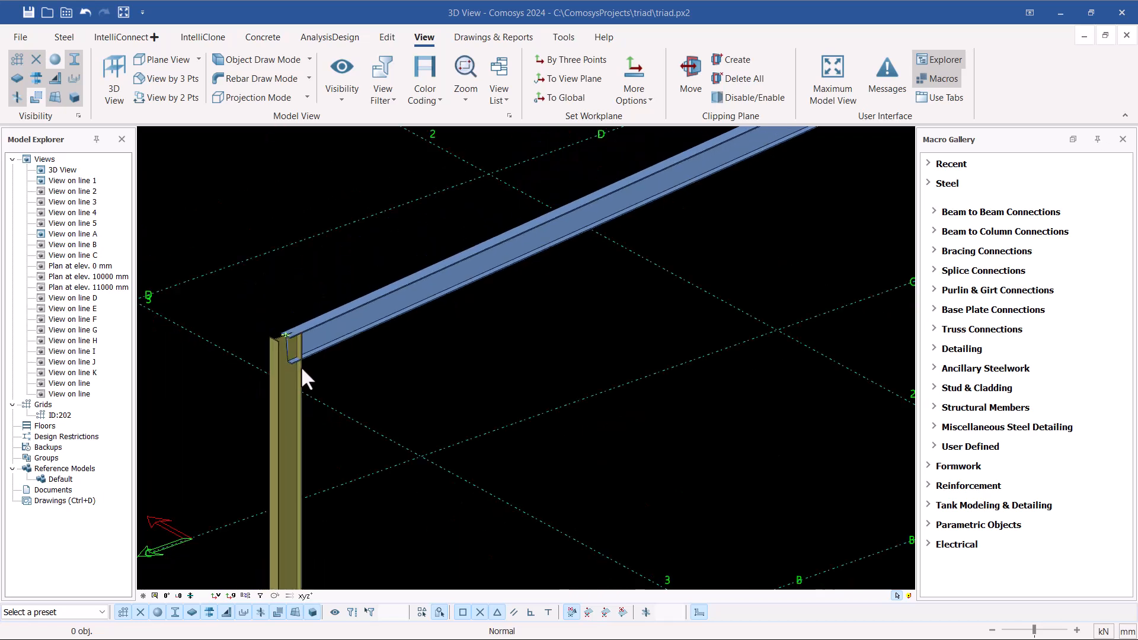
{"action": "scroll", "coordinate": [303, 371], "scroll_direction": "down", "scroll_amount": 1}
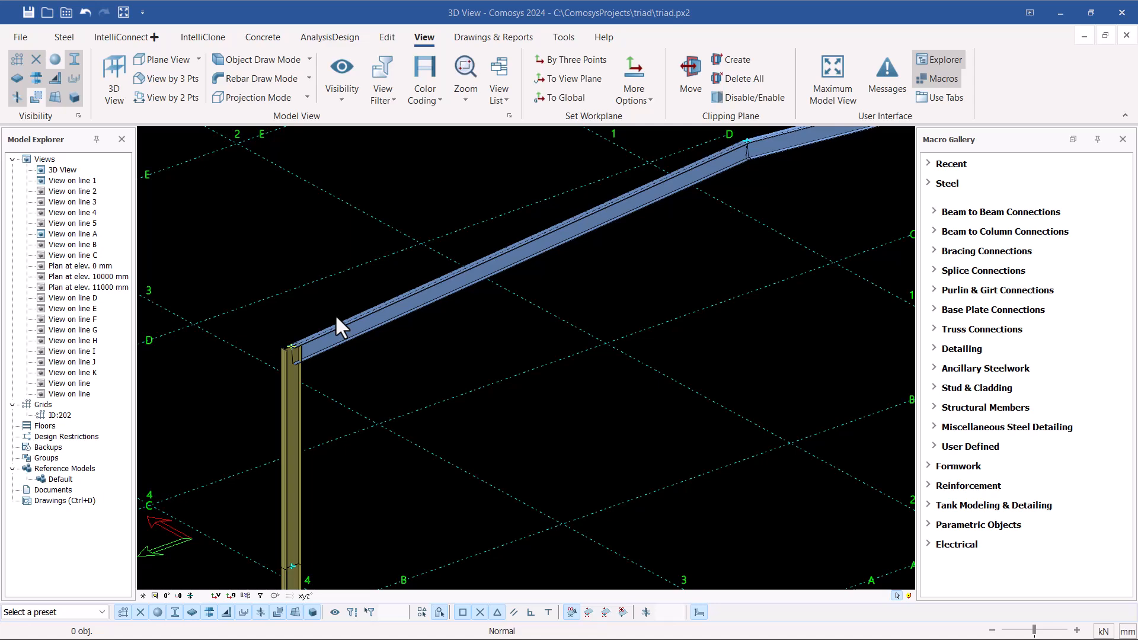
{"action": "scroll", "coordinate": [311, 332], "scroll_direction": "up", "scroll_amount": 2}
{"action": "scroll", "coordinate": [277, 387], "scroll_direction": "down", "scroll_amount": 2}
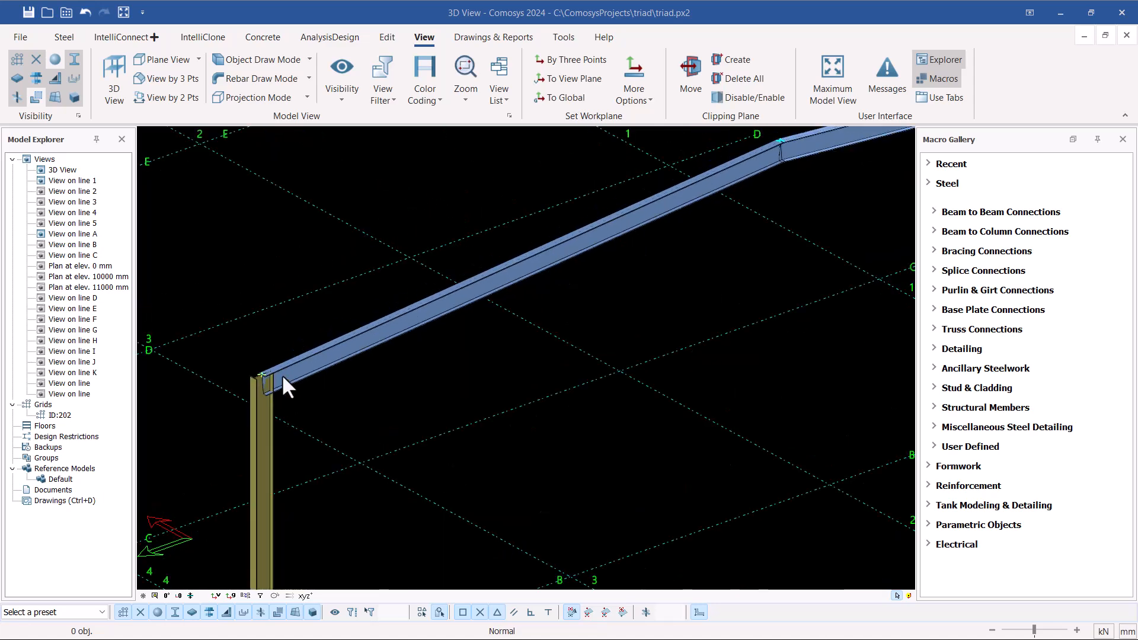
{"action": "scroll", "coordinate": [271, 374], "scroll_direction": "down", "scroll_amount": 1}
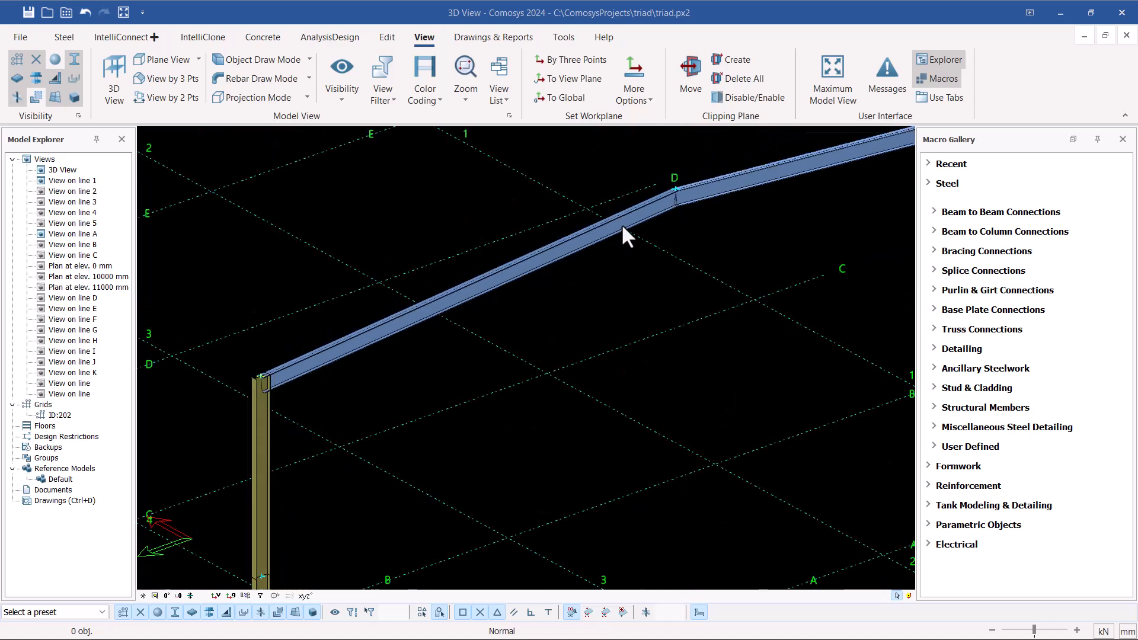
{"action": "scroll", "coordinate": [265, 358], "scroll_direction": "up", "scroll_amount": 5}
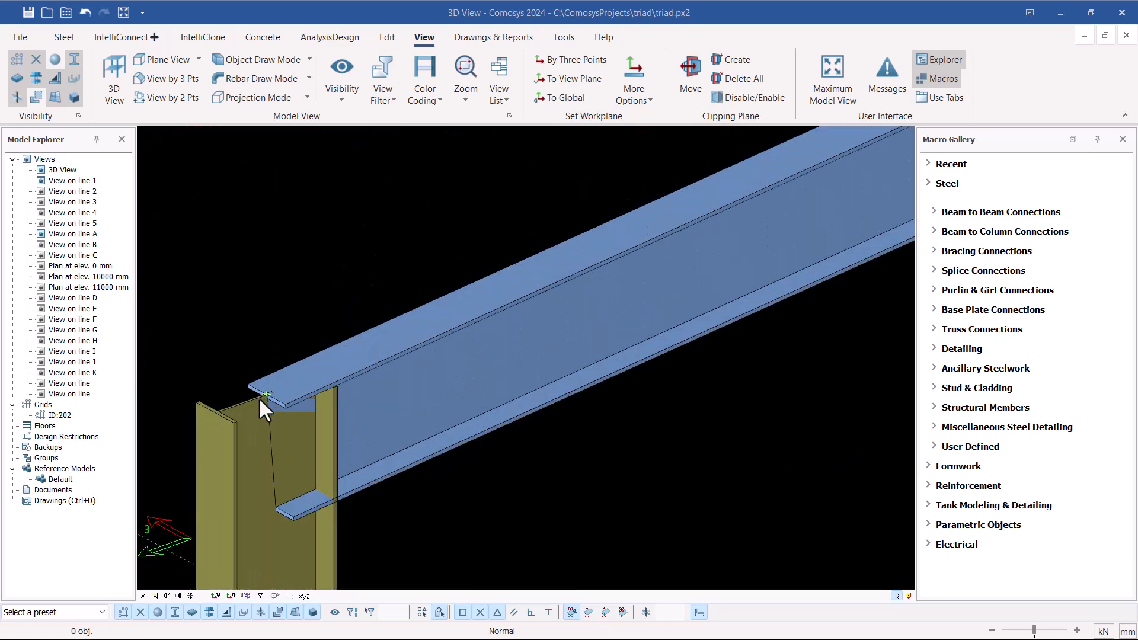
{"action": "scroll", "coordinate": [256, 409], "scroll_direction": "down", "scroll_amount": 4}
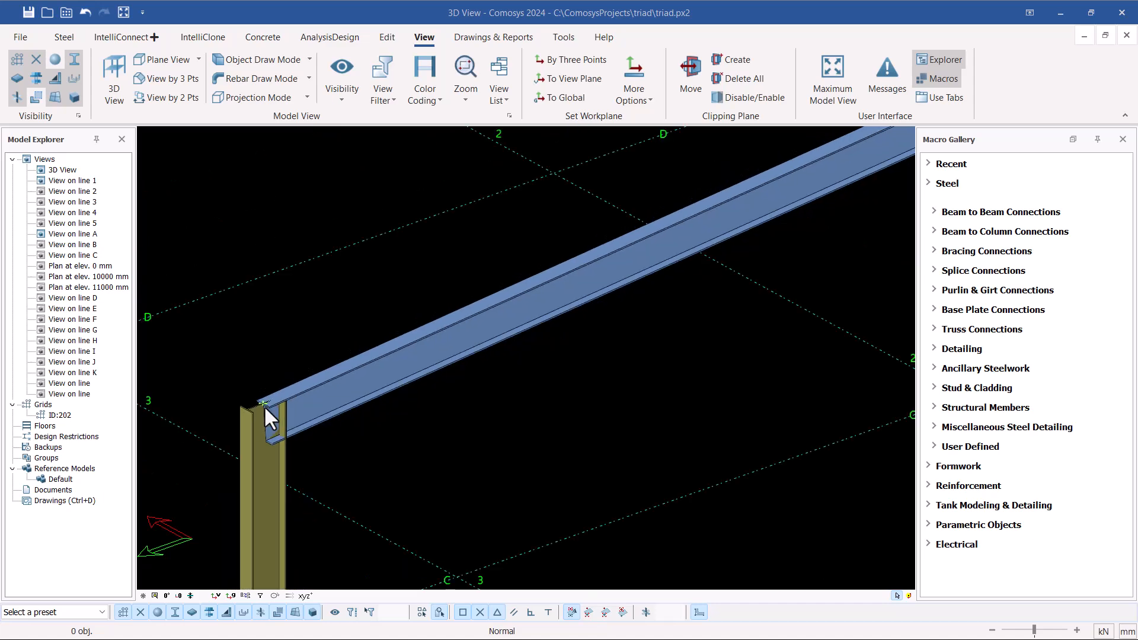
{"action": "scroll", "coordinate": [265, 406], "scroll_direction": "down", "scroll_amount": 2}
{"action": "scroll", "coordinate": [243, 405], "scroll_direction": "down", "scroll_amount": 2}
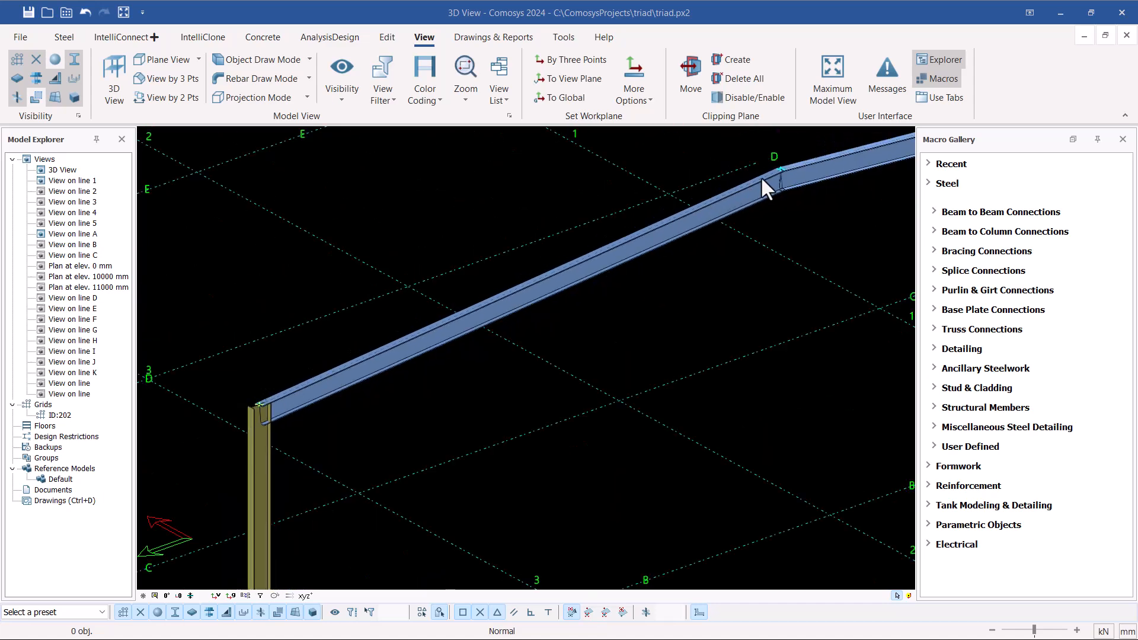
Set the workplane to the top flange surface of the rafter at the eaves column
{"action": "scroll", "coordinate": [259, 404], "scroll_direction": "up", "scroll_amount": 4}
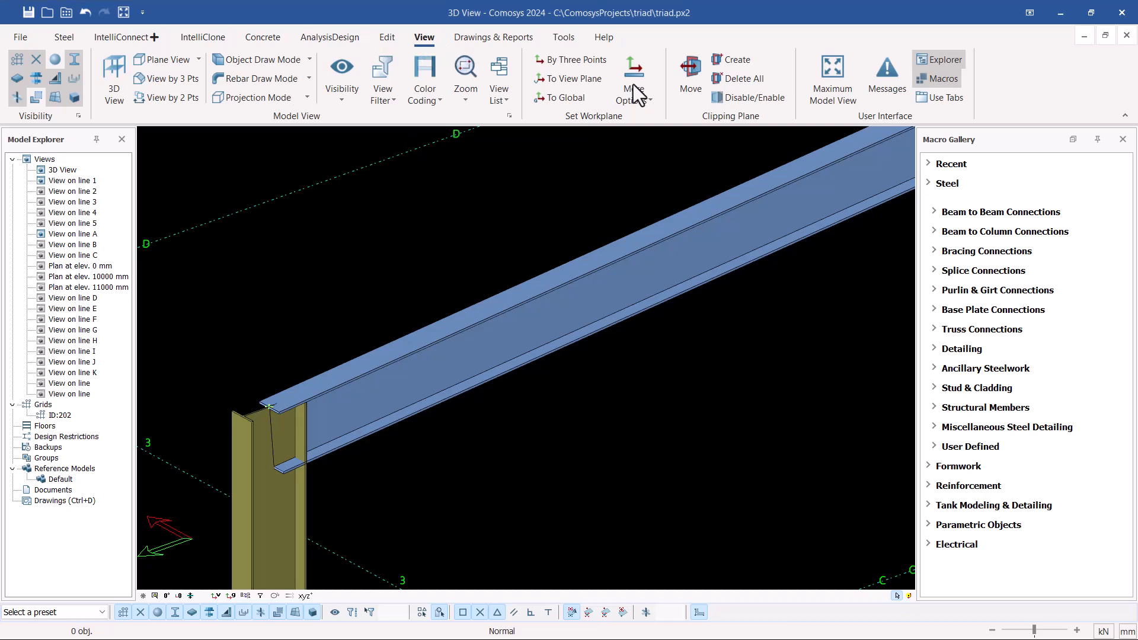
{"action": "left_click", "coordinate": [649, 103]}
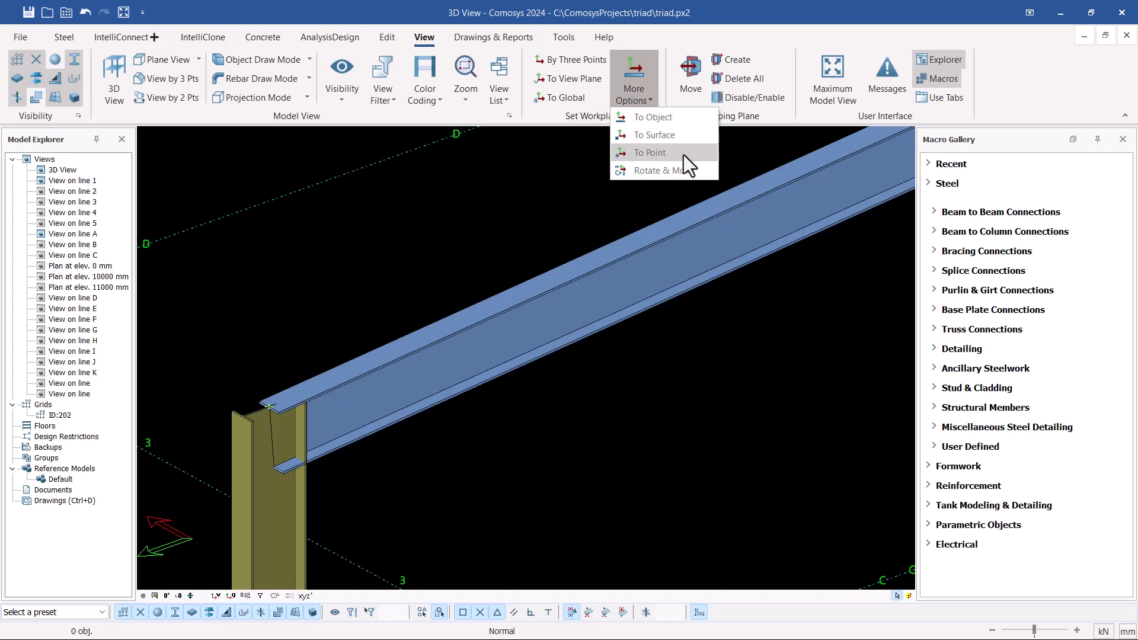
{"action": "left_click", "coordinate": [658, 136]}
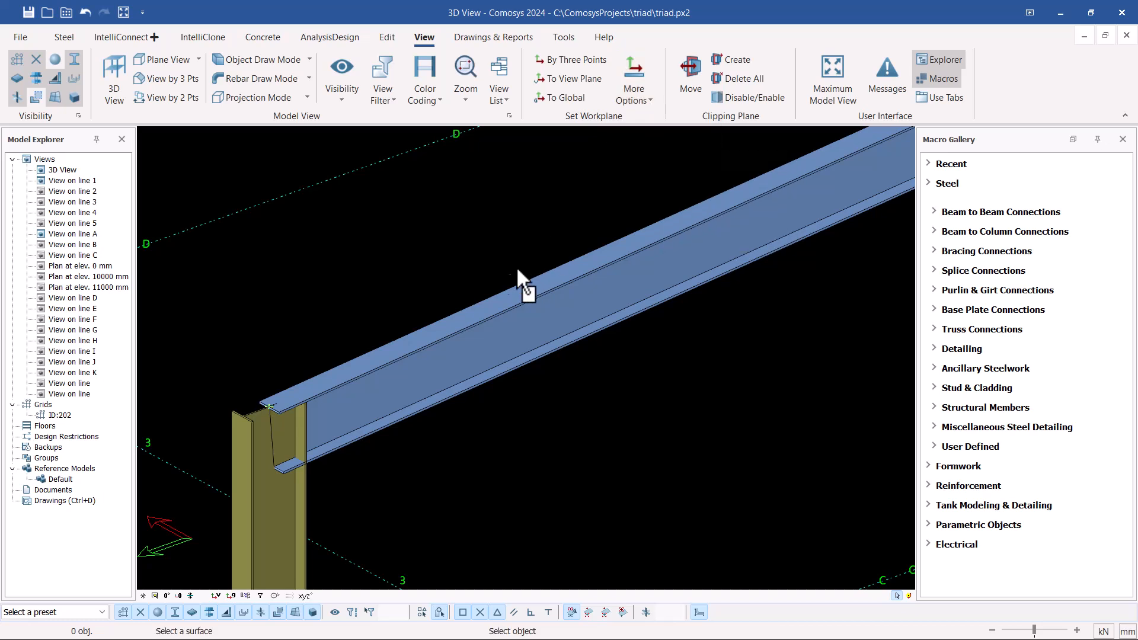
{"action": "left_click", "coordinate": [451, 319]}
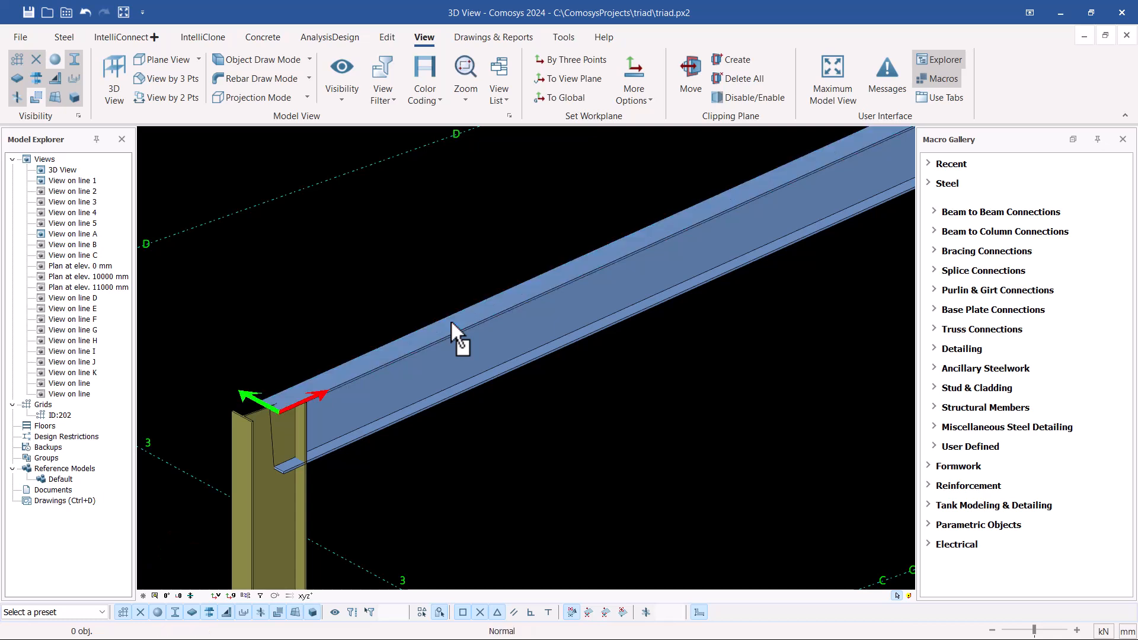
Select the objects around the rafter's eaves end, then exclude the rafter and column to keep the reference points selected
{"action": "scroll", "coordinate": [272, 412], "scroll_direction": "up", "scroll_amount": 5}
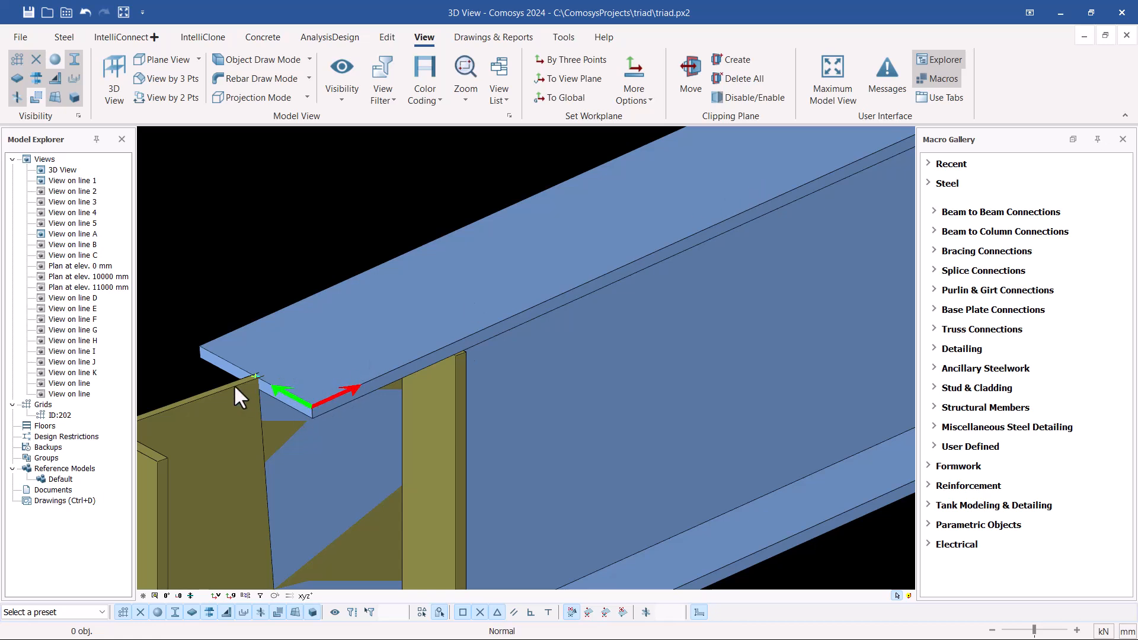
{"action": "scroll", "coordinate": [271, 372], "scroll_direction": "up", "scroll_amount": 2}
{"action": "left_click", "coordinate": [272, 368]}
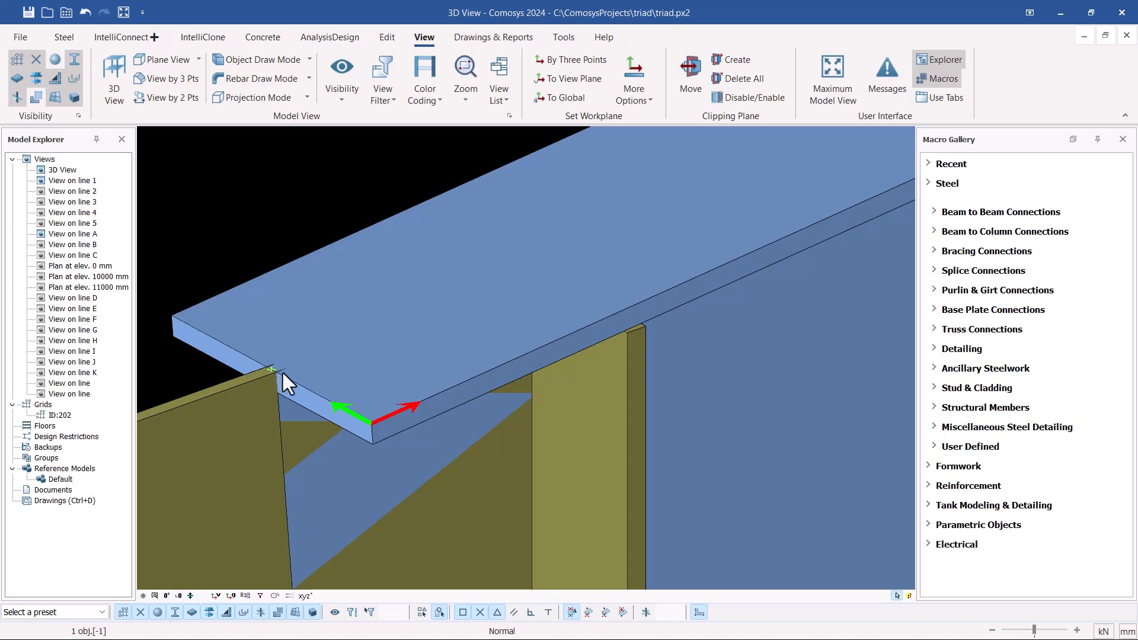
{"action": "scroll", "coordinate": [279, 376], "scroll_direction": "down", "scroll_amount": 3}
{"action": "left_click_drag", "start_coordinate": [386, 204], "coordinate": [234, 479]}
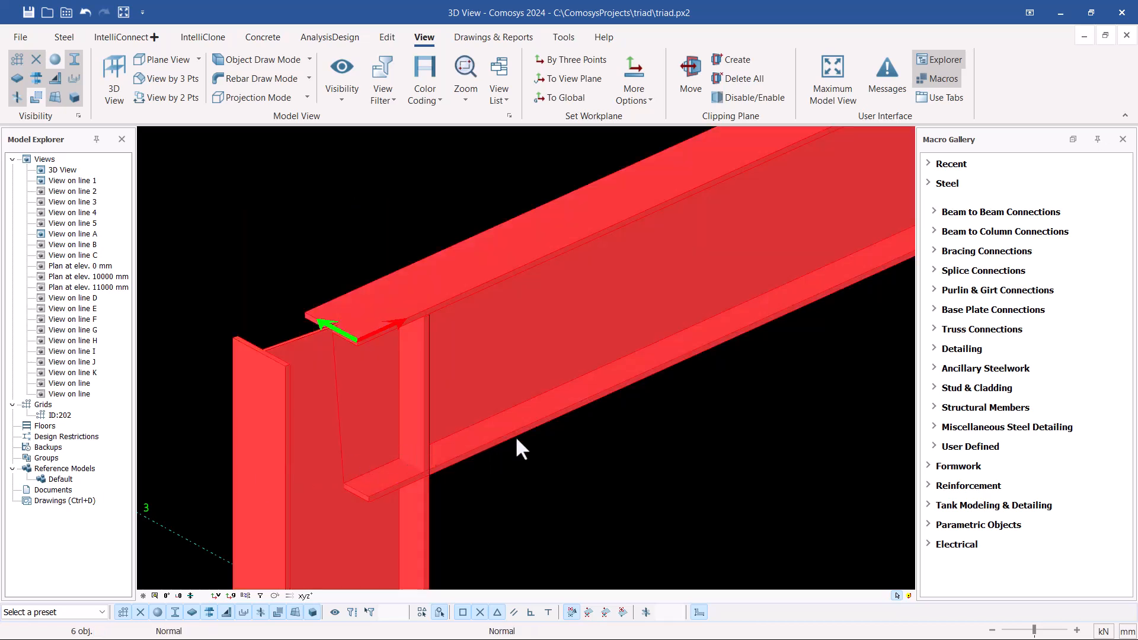
{"action": "left_click", "coordinate": [574, 343], "text": "ctrl"}
{"action": "left_click", "coordinate": [275, 442], "text": "ctrl"}
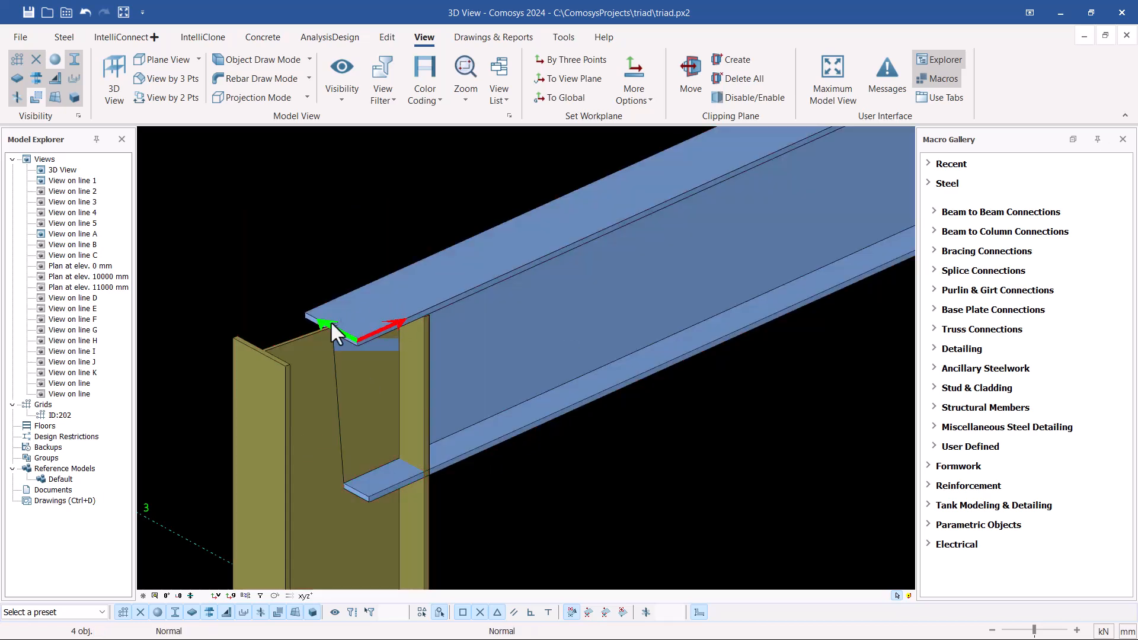
{"action": "scroll", "coordinate": [324, 329], "scroll_direction": "up", "scroll_amount": 5}
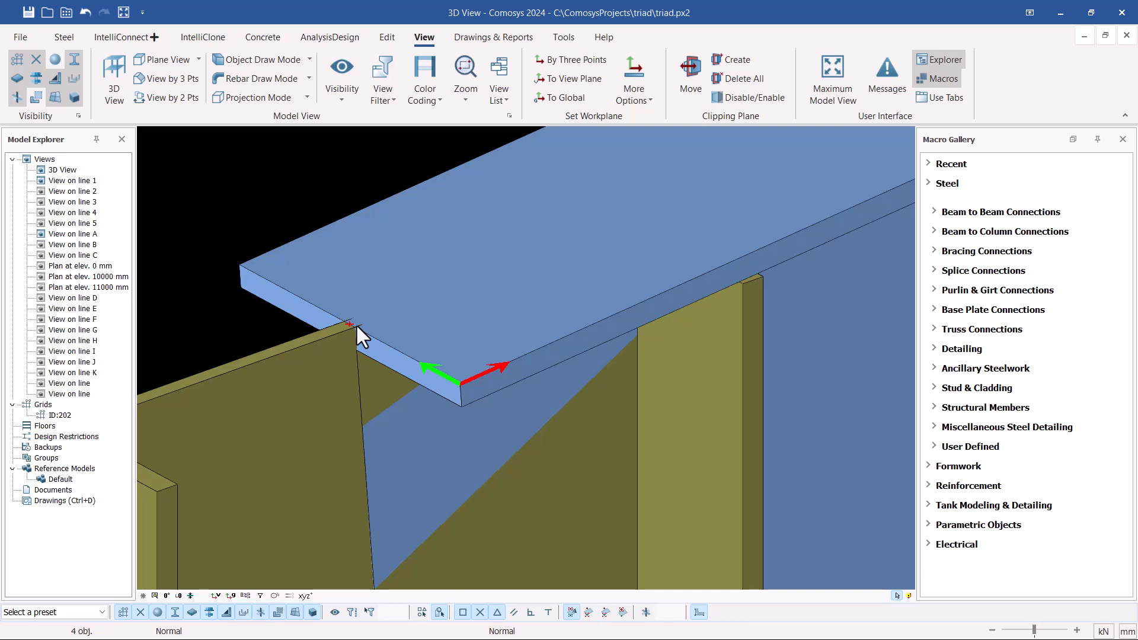
{"action": "scroll", "coordinate": [261, 369], "scroll_direction": "down", "scroll_amount": 5}
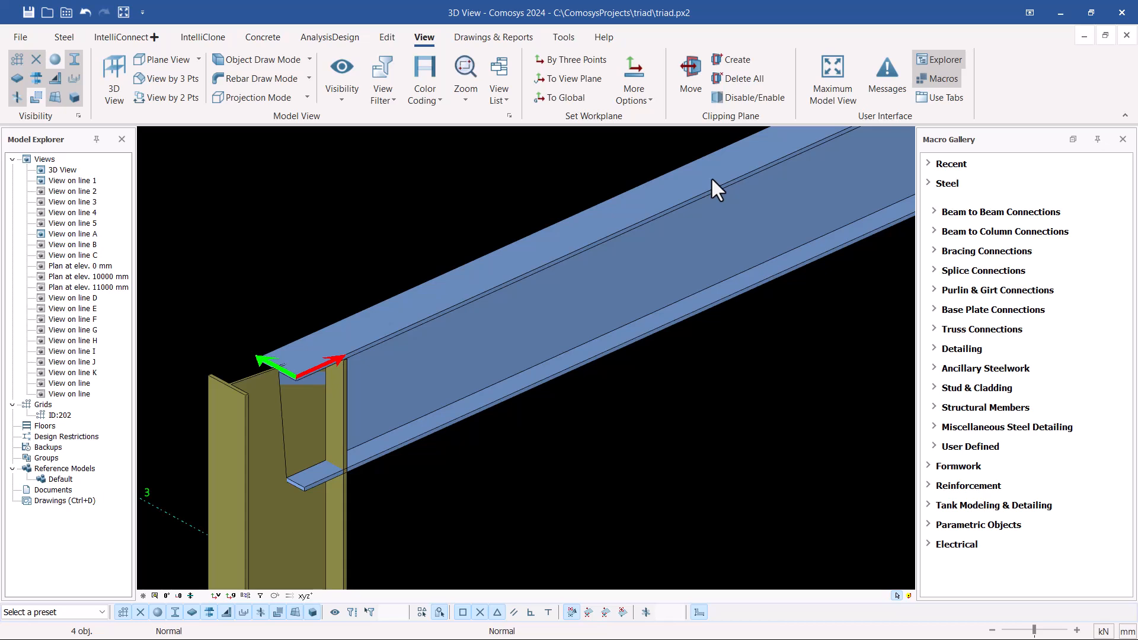
Copy the selected eaves reference points linearly by 2000 mm along the workplane's X axis, with a count of 1
{"action": "right_click", "coordinate": [406, 186]}
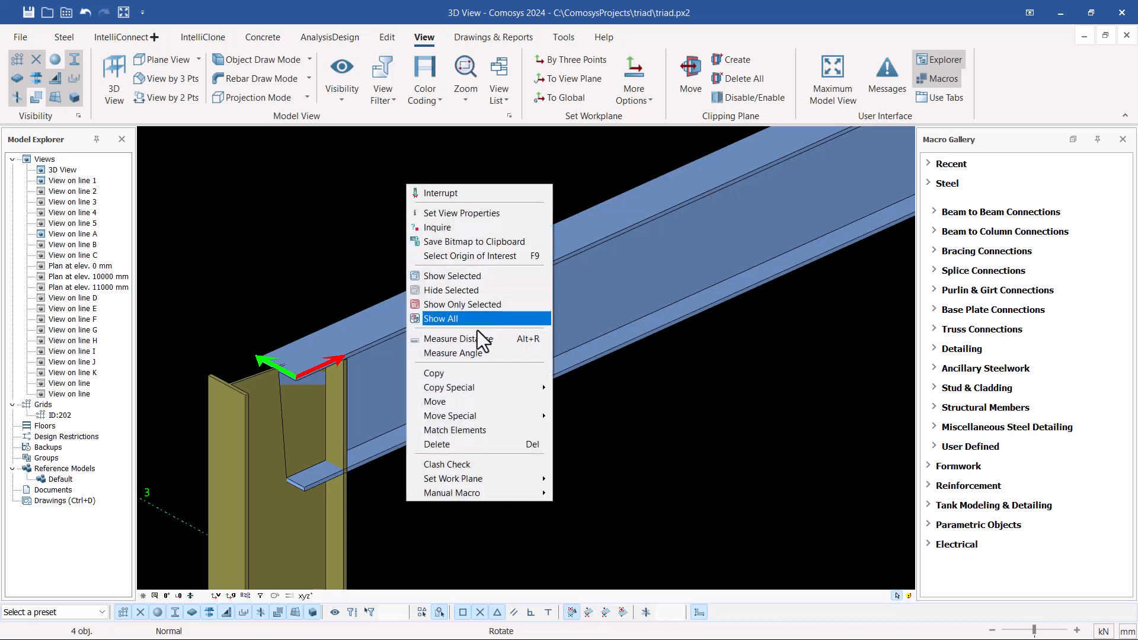
{"action": "mouse_move", "coordinate": [471, 385]}
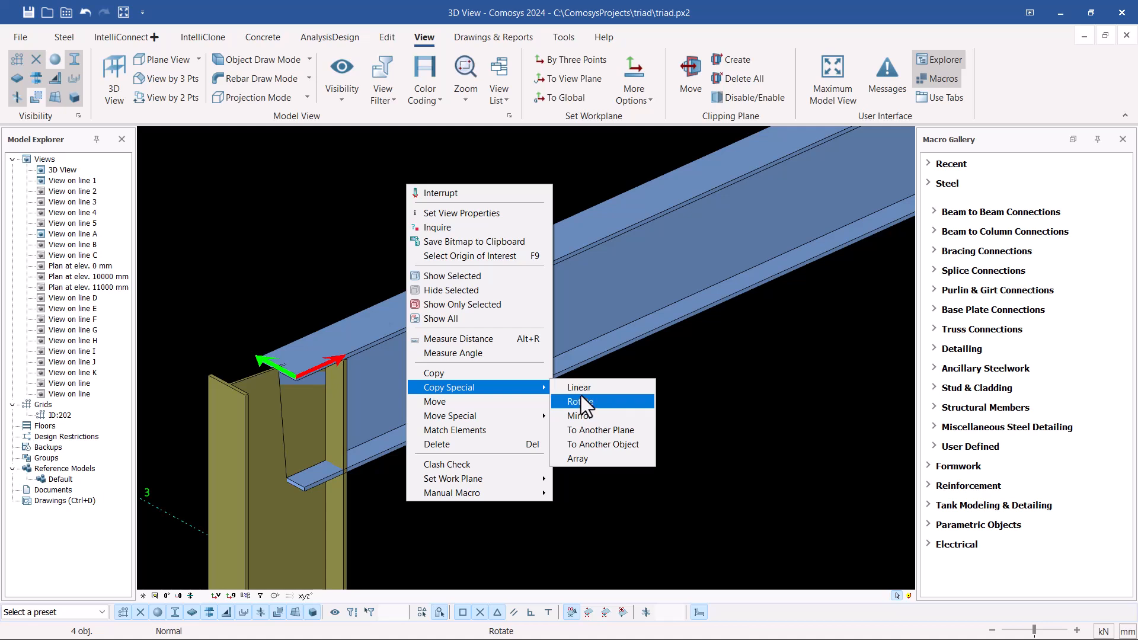
{"action": "left_click", "coordinate": [599, 389]}
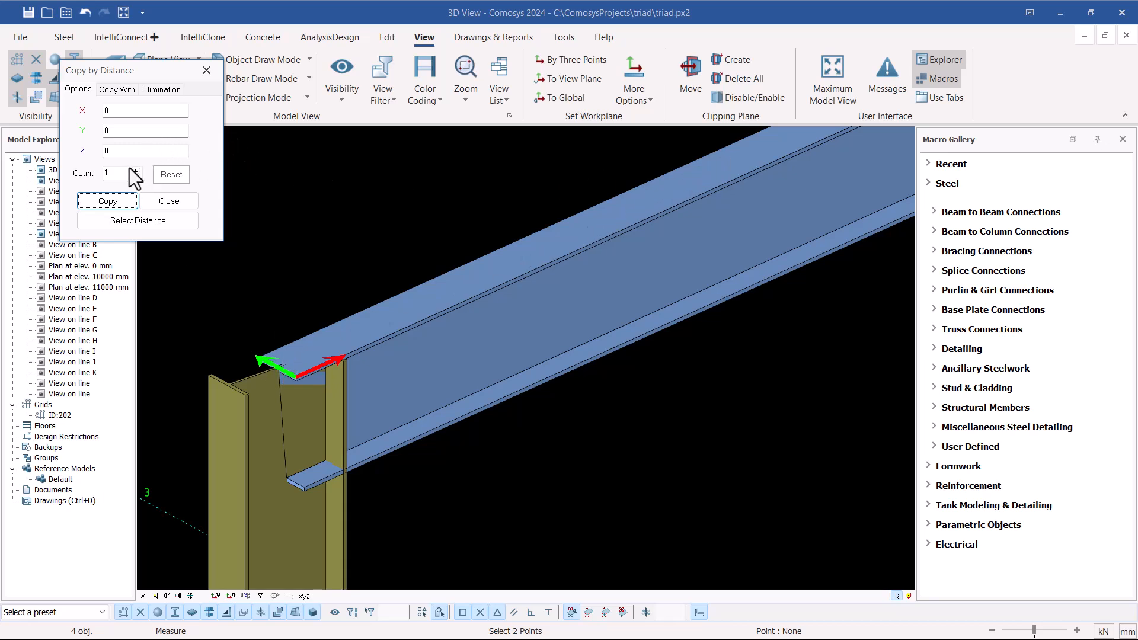
{"action": "left_click", "coordinate": [110, 110]}
{"action": "type", "text": "20"}
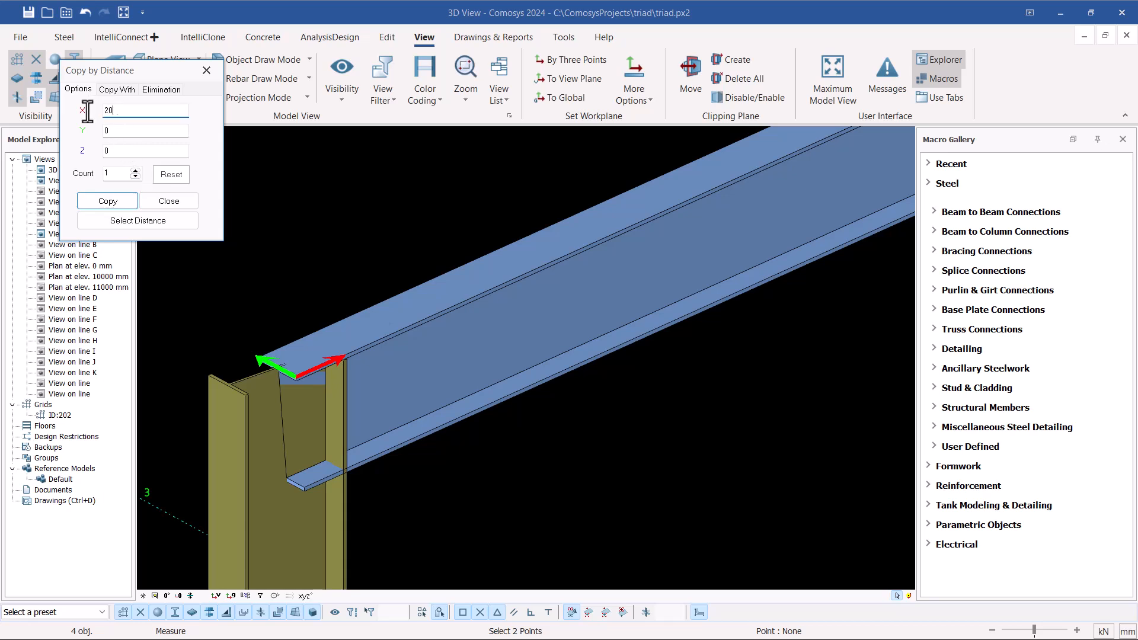
{"action": "type", "text": "00"}
{"action": "left_click", "coordinate": [112, 204]}
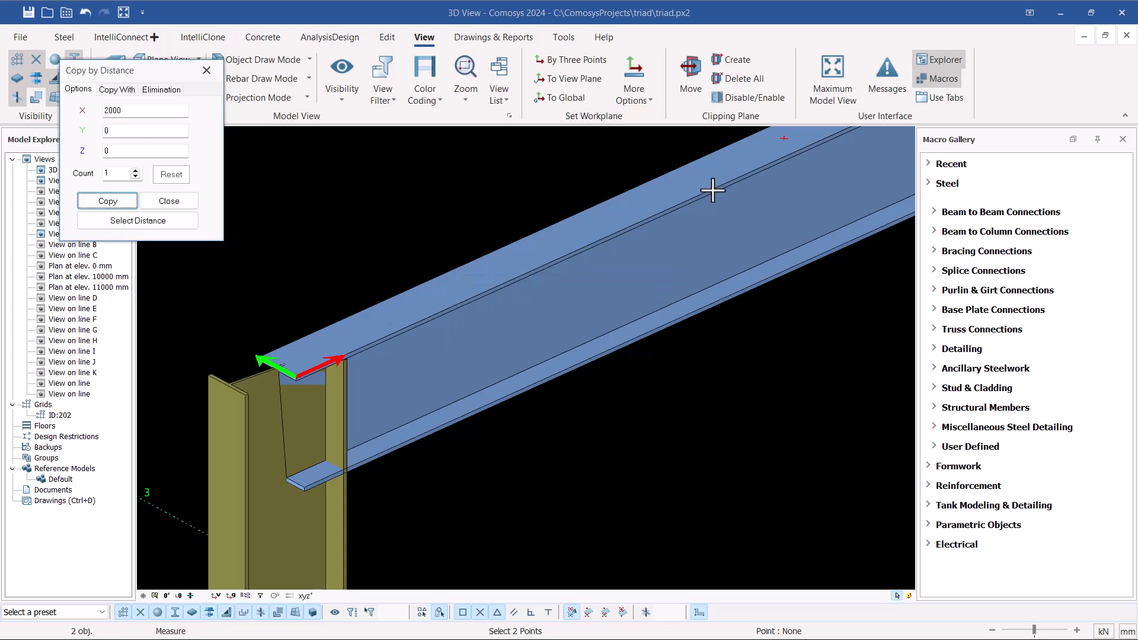
{"action": "left_click", "coordinate": [180, 204]}
Create a dividing point between the two top flange corners where the rafters meet at the ridge
{"action": "scroll", "coordinate": [374, 323], "scroll_direction": "down", "scroll_amount": 3}
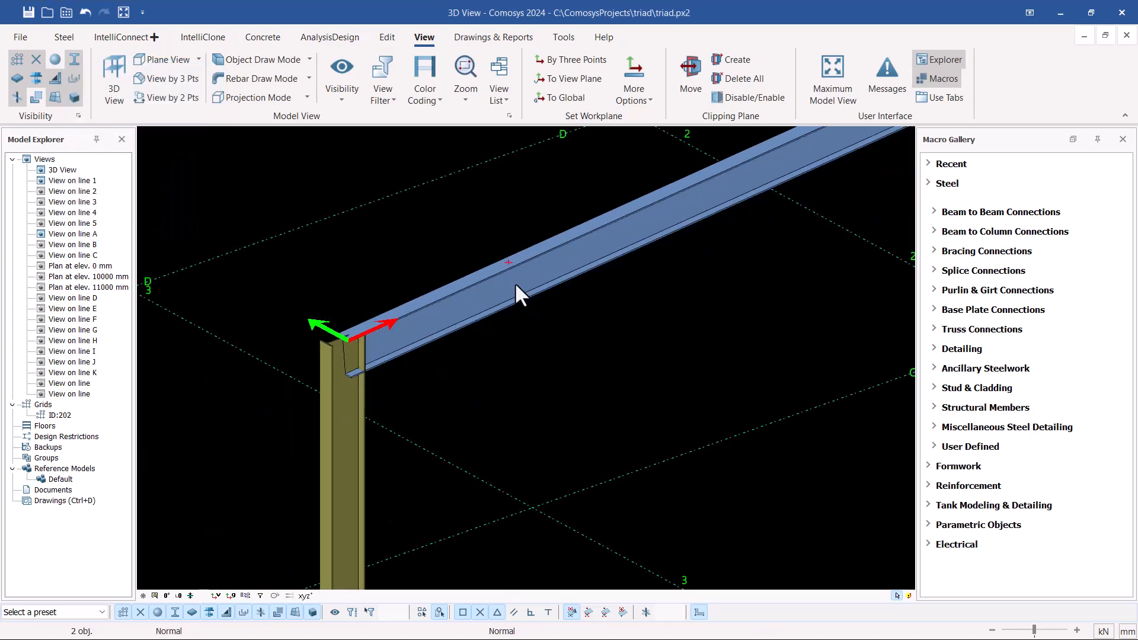
{"action": "scroll", "coordinate": [374, 323], "scroll_direction": "down", "scroll_amount": 4}
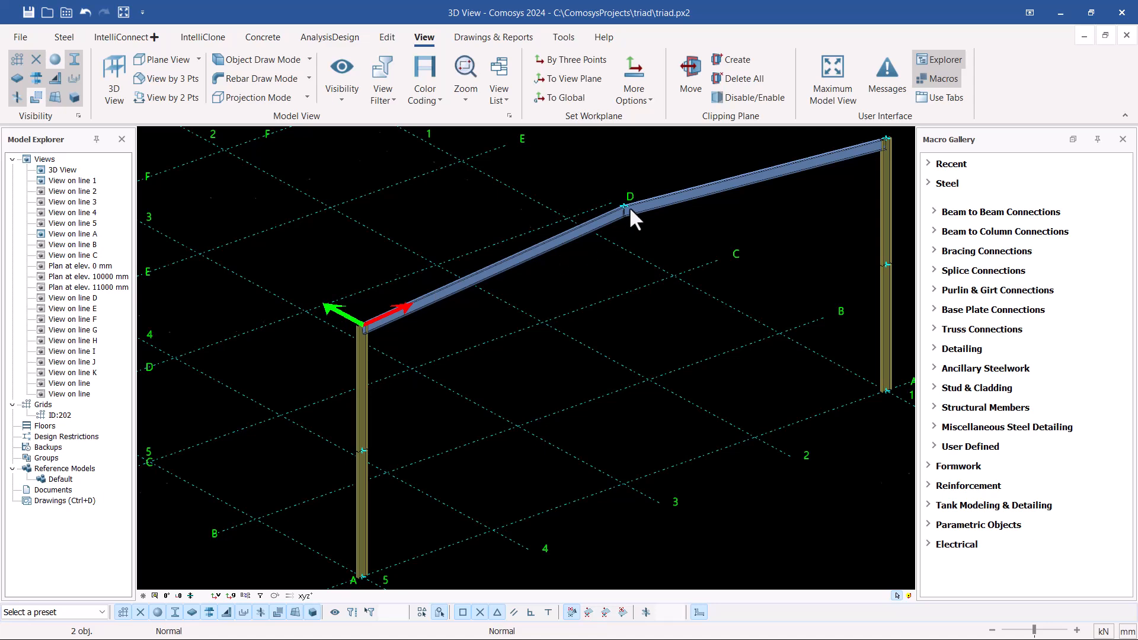
{"action": "scroll", "coordinate": [628, 207], "scroll_direction": "up", "scroll_amount": 10}
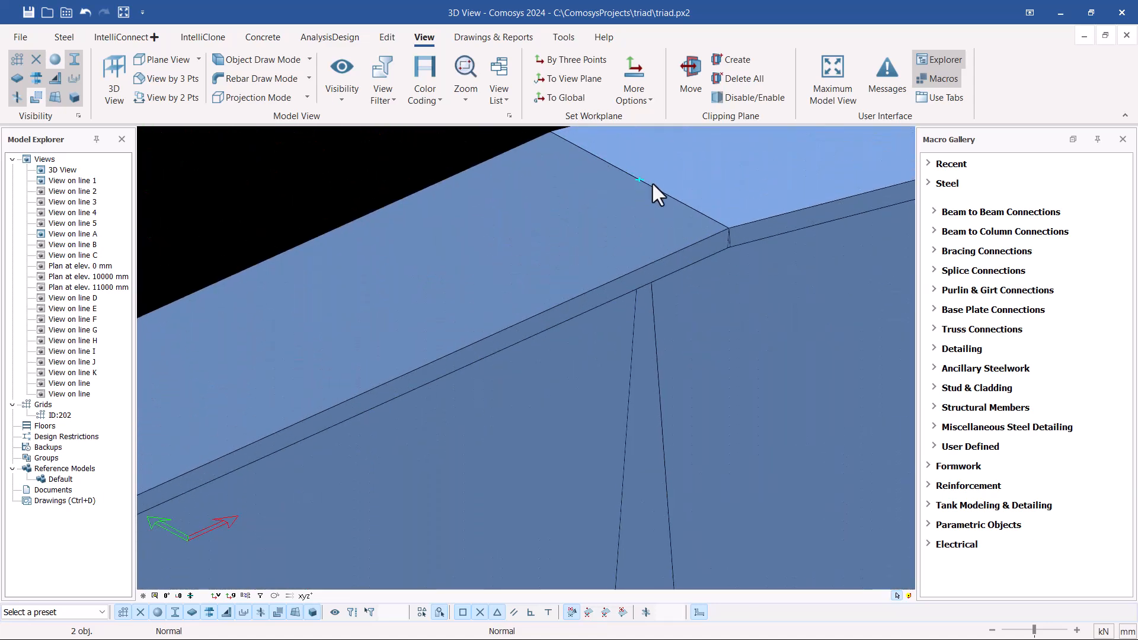
{"action": "scroll", "coordinate": [728, 226], "scroll_direction": "up", "scroll_amount": 1}
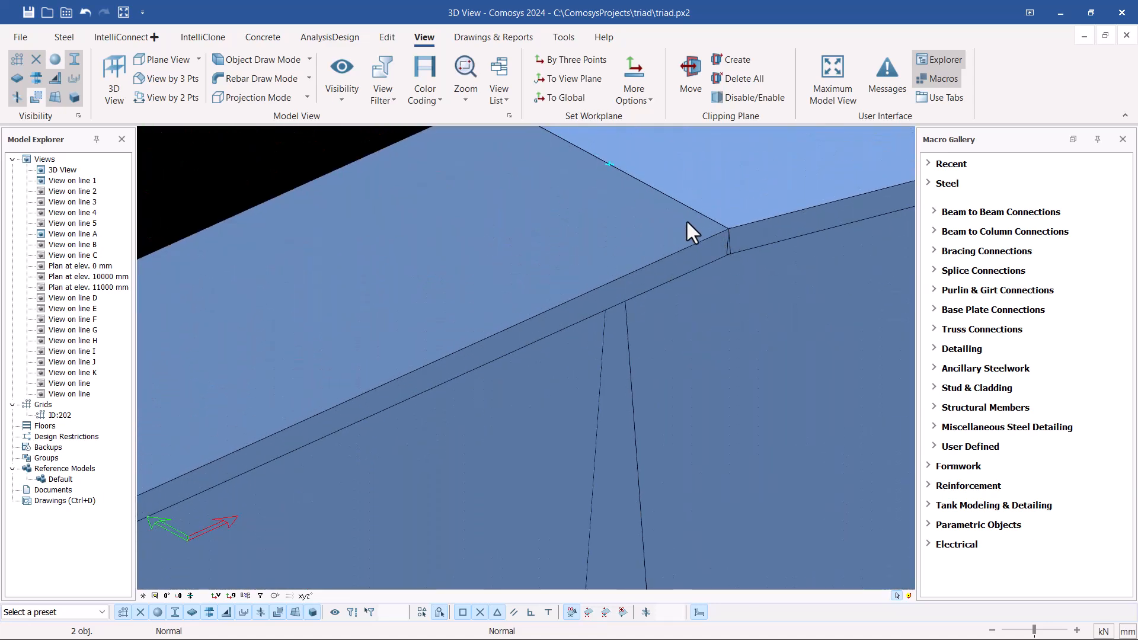
{"action": "left_click", "coordinate": [609, 166]}
{"action": "scroll", "coordinate": [554, 253], "scroll_direction": "down", "scroll_amount": 3}
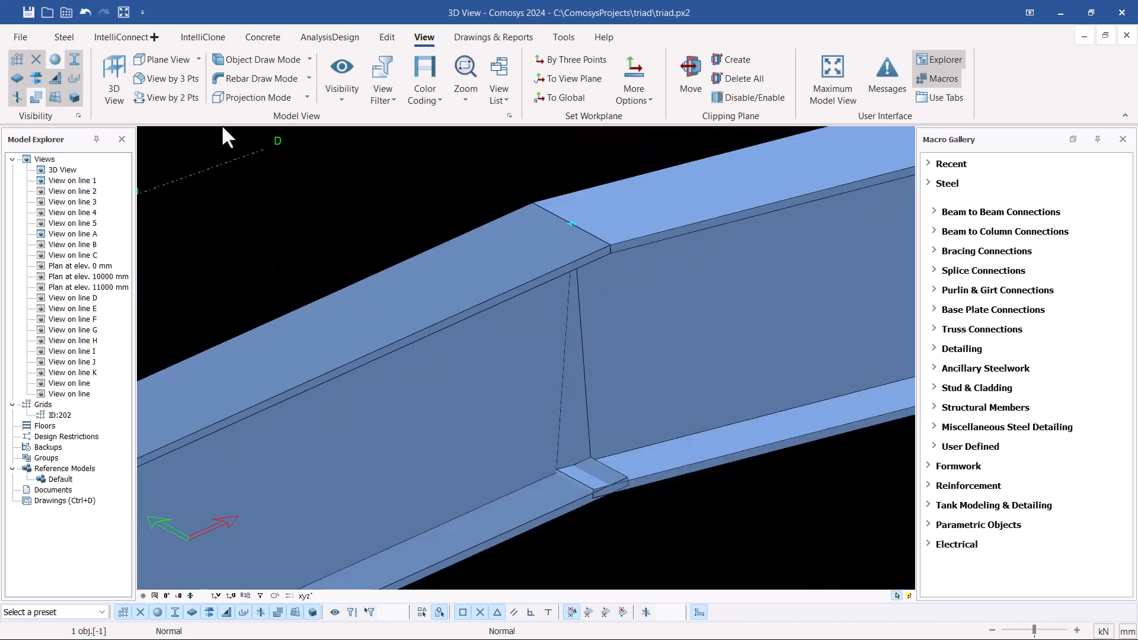
{"action": "left_click", "coordinate": [384, 37]}
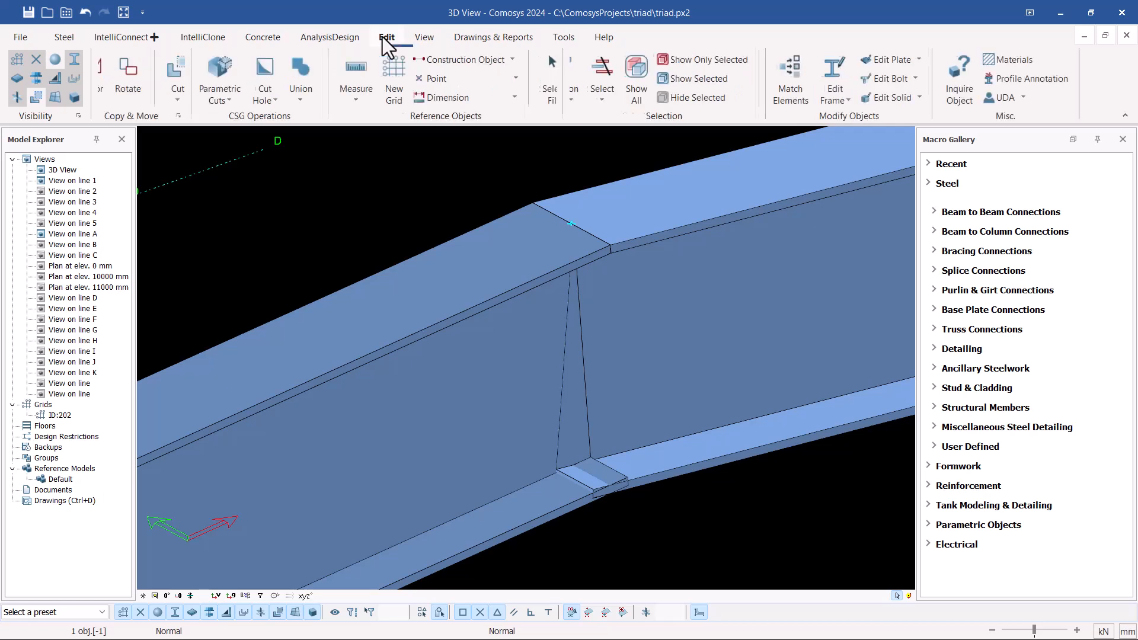
{"action": "left_click", "coordinate": [546, 68]}
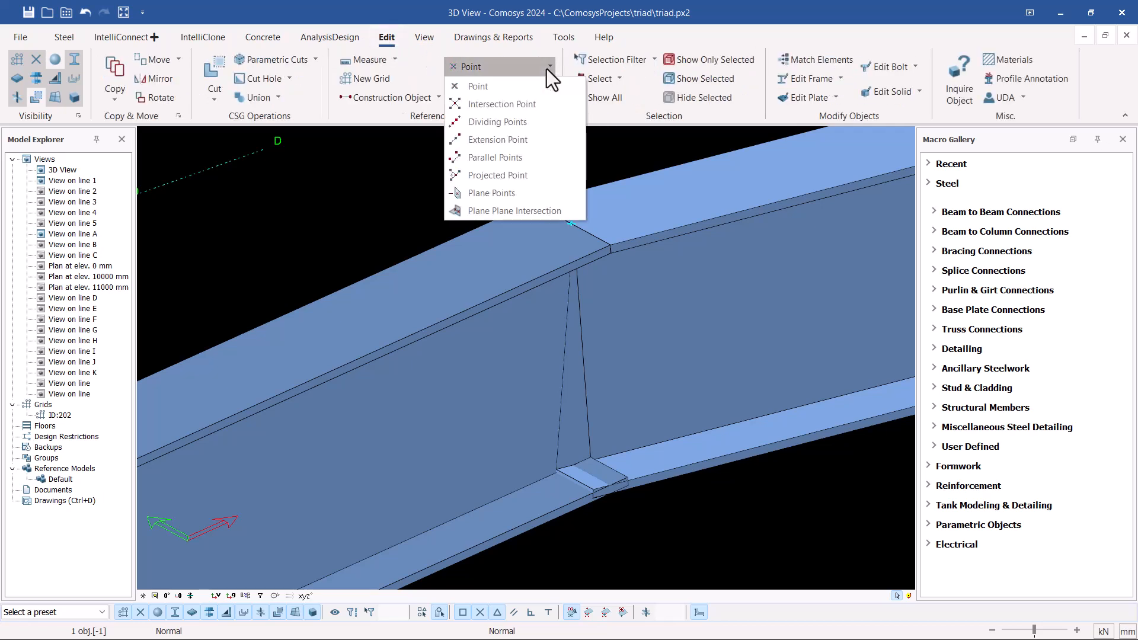
{"action": "left_click", "coordinate": [511, 123]}
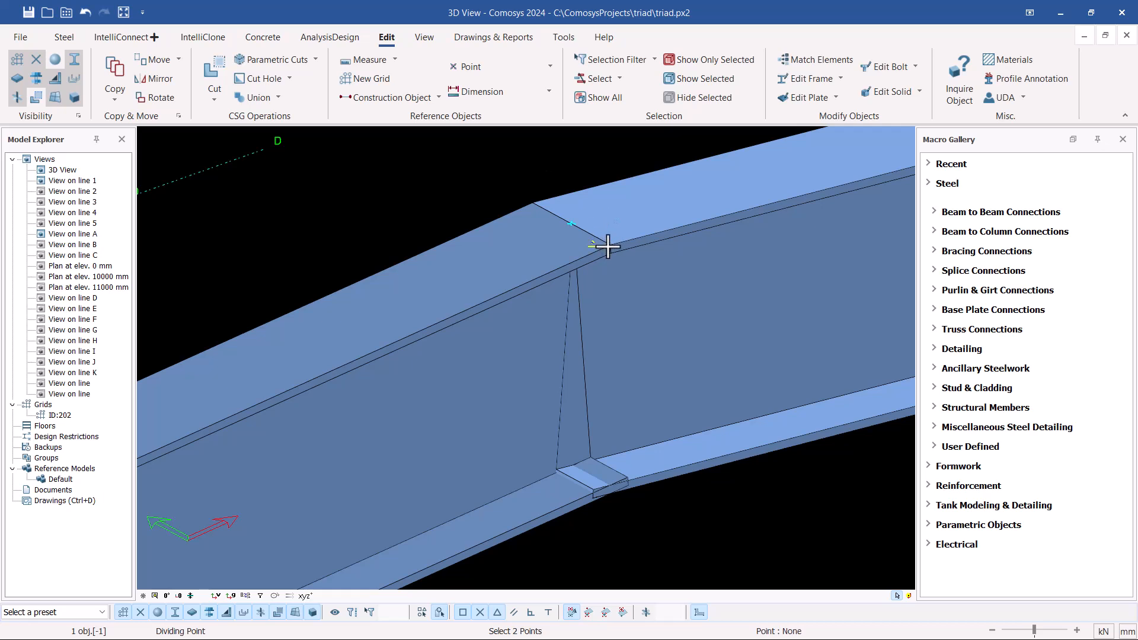
{"action": "scroll", "coordinate": [602, 226], "scroll_direction": "up", "scroll_amount": 1}
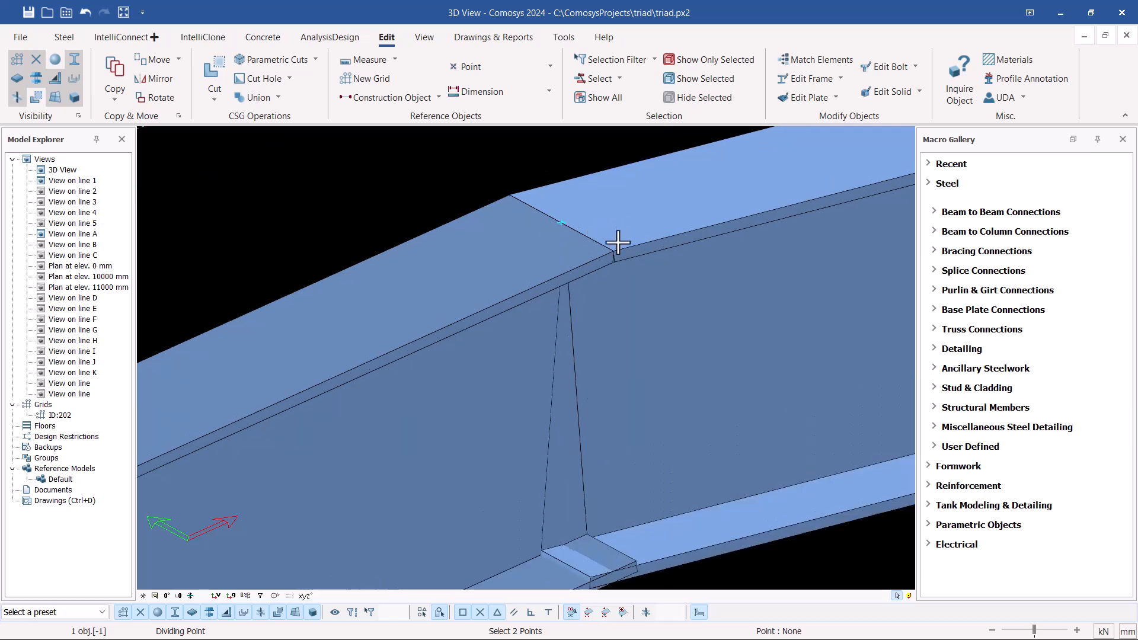
{"action": "scroll", "coordinate": [612, 247], "scroll_direction": "up", "scroll_amount": 1}
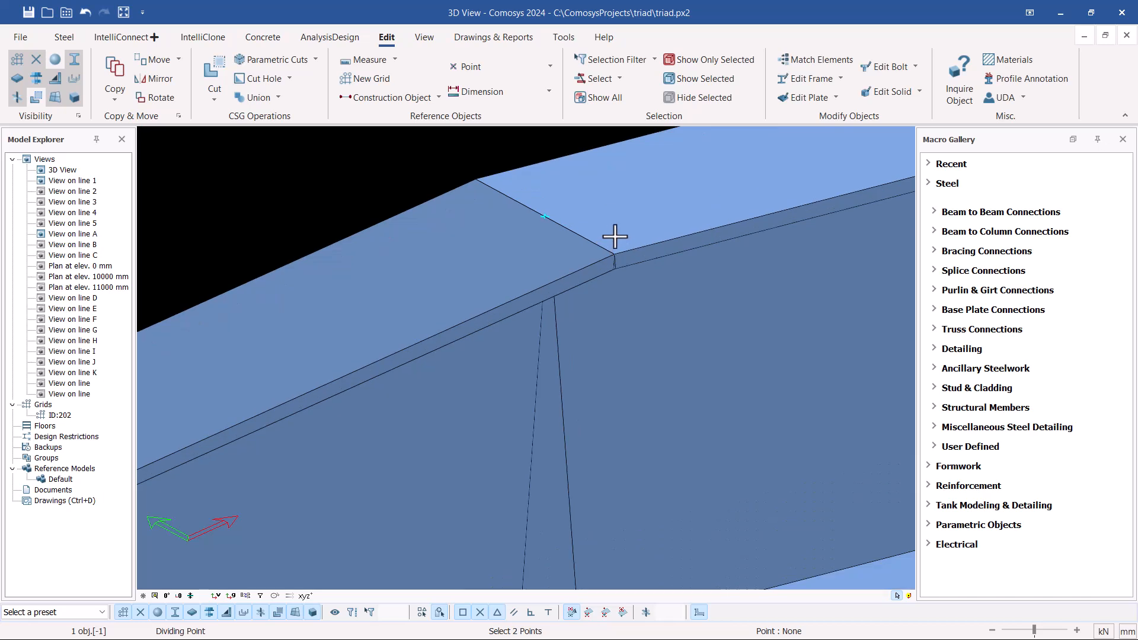
{"action": "scroll", "coordinate": [629, 246], "scroll_direction": "up", "scroll_amount": 1}
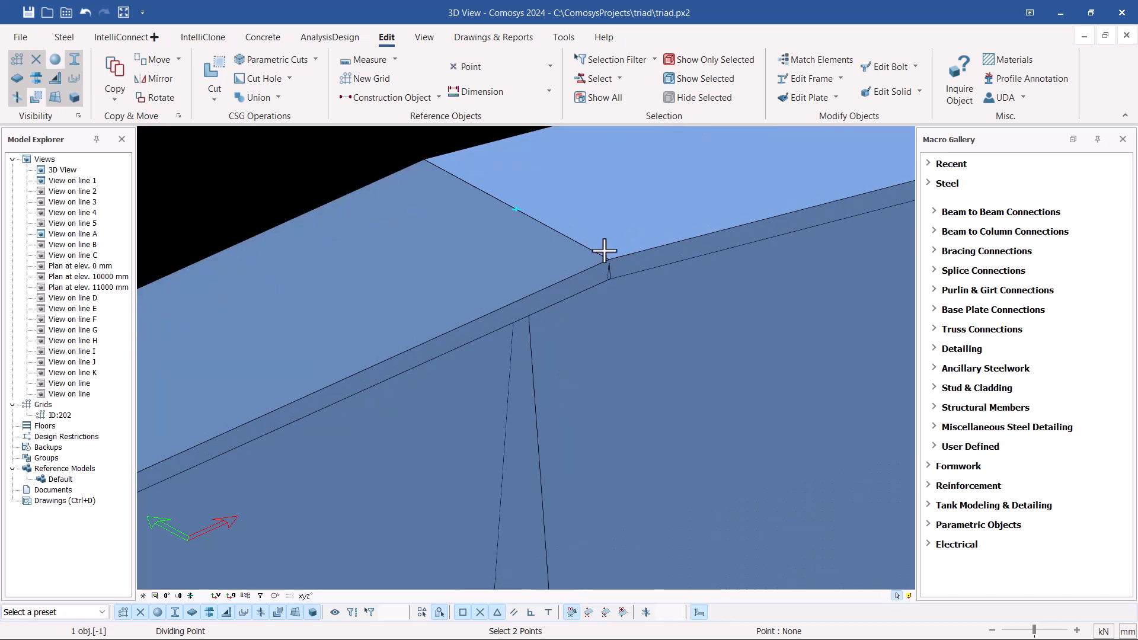
{"action": "left_click", "coordinate": [425, 160]}
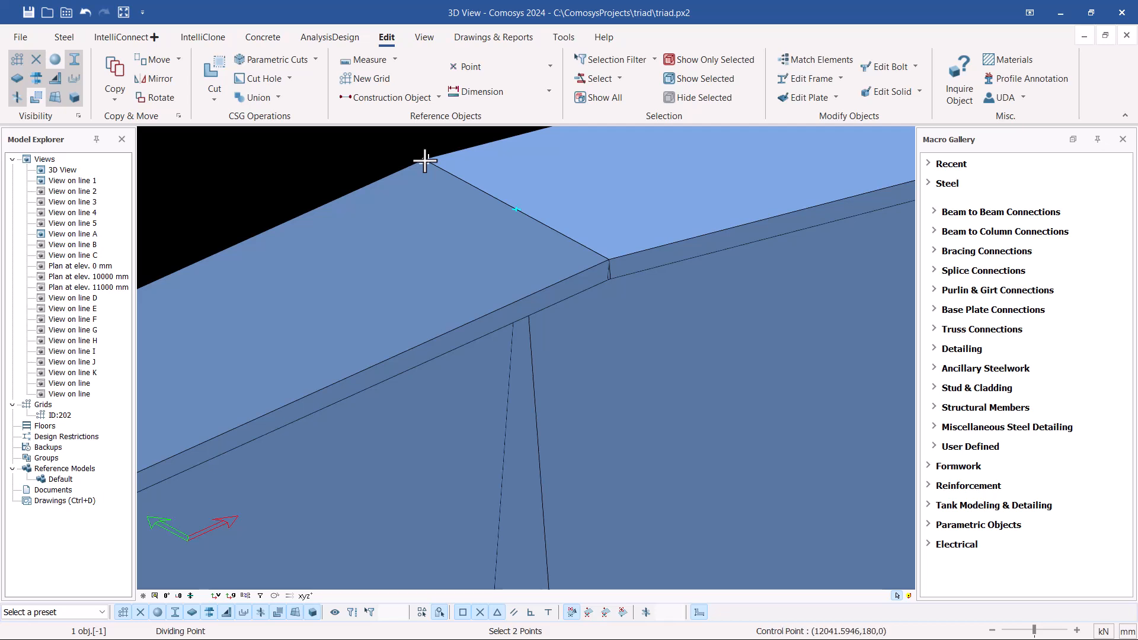
{"action": "left_click", "coordinate": [607, 260]}
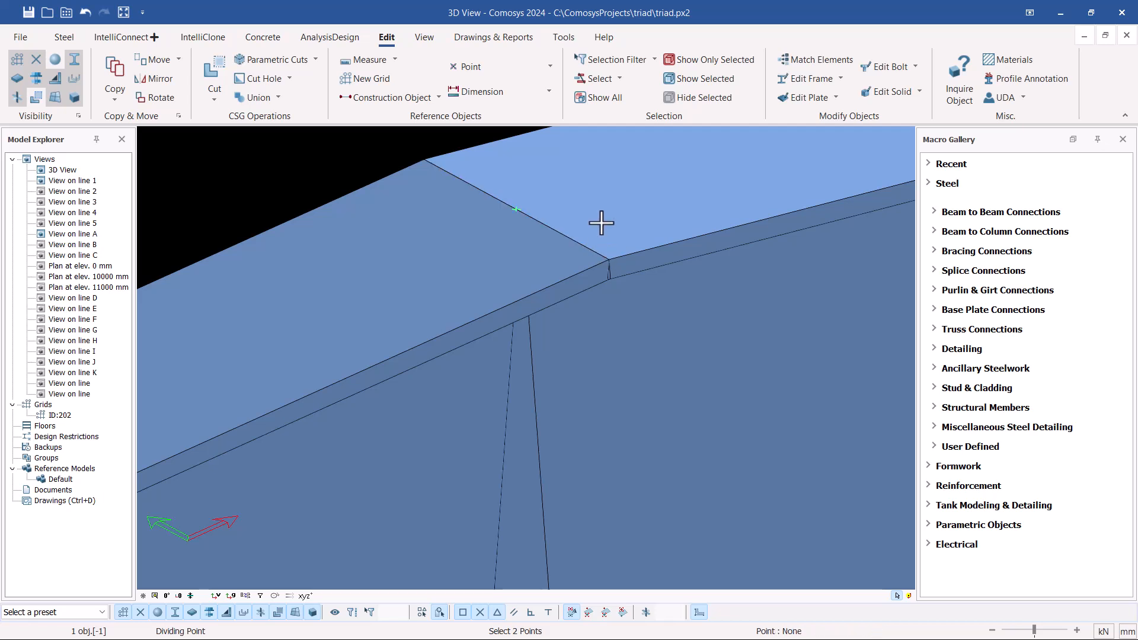
{"action": "right_click", "coordinate": [572, 183]}
{"action": "left_click", "coordinate": [589, 192]}
Select the objects around the ridge joint, then exclude both rafters to keep only the reference points selected
{"action": "scroll", "coordinate": [503, 220], "scroll_direction": "down", "scroll_amount": 4}
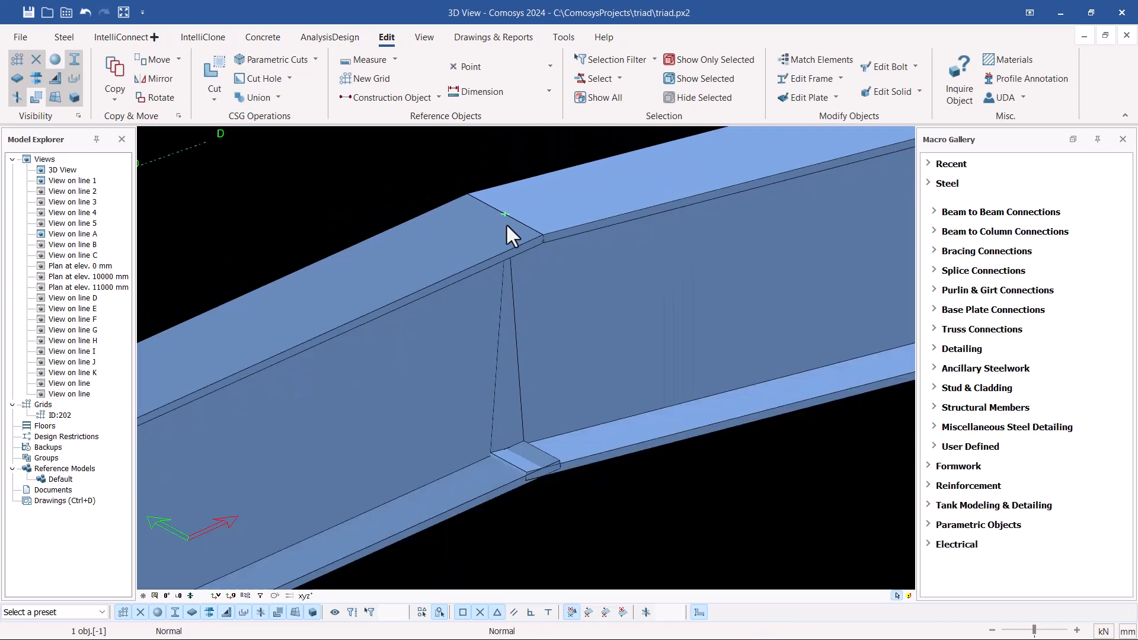
{"action": "scroll", "coordinate": [507, 224], "scroll_direction": "down", "scroll_amount": 1}
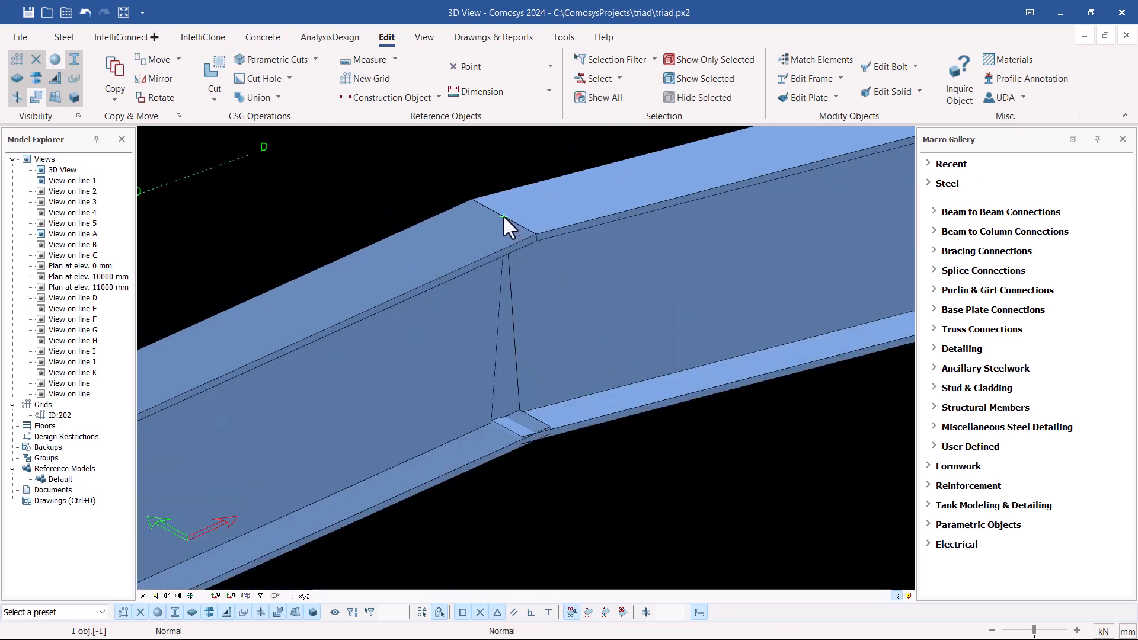
{"action": "left_click_drag", "start_coordinate": [574, 163], "coordinate": [432, 378]}
{"action": "left_click", "coordinate": [638, 282]}
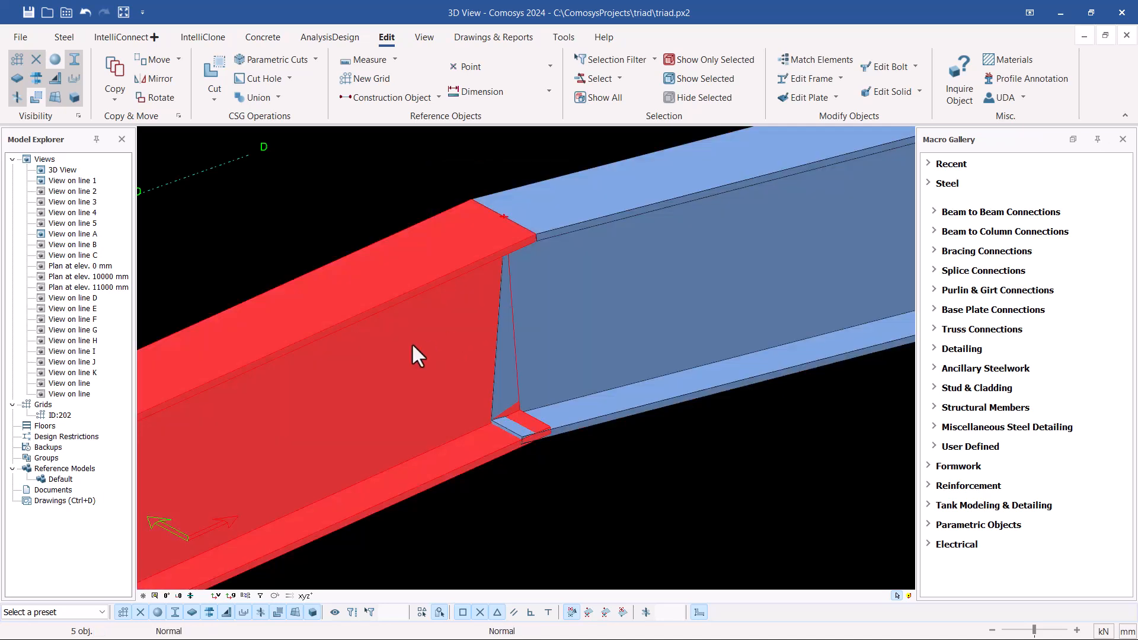
{"action": "left_click", "coordinate": [412, 343]}
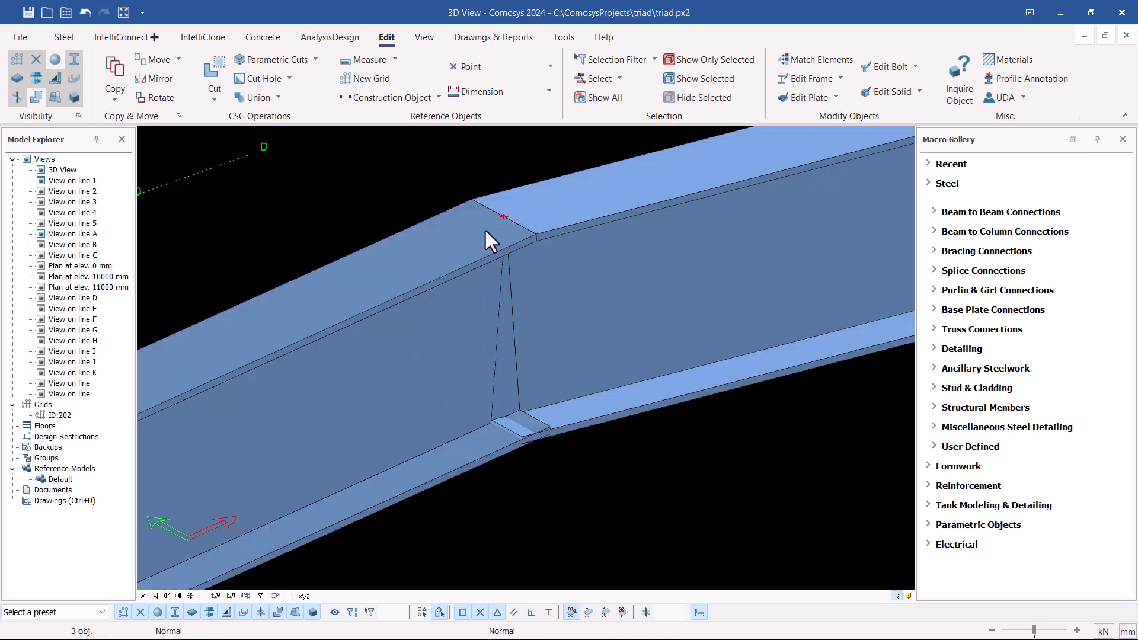
Copy the selected ridge reference points linearly by -2000 mm along the workplane's X axis, with a count of 1
{"action": "scroll", "coordinate": [670, 196], "scroll_direction": "down", "scroll_amount": 5}
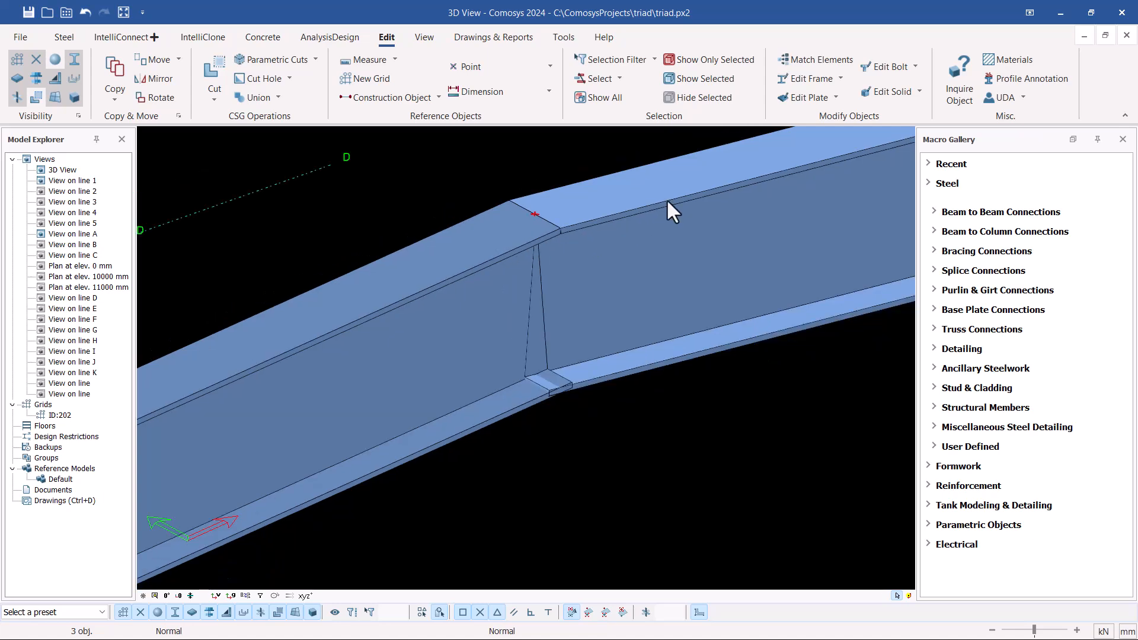
{"action": "scroll", "coordinate": [647, 204], "scroll_direction": "down", "scroll_amount": 4}
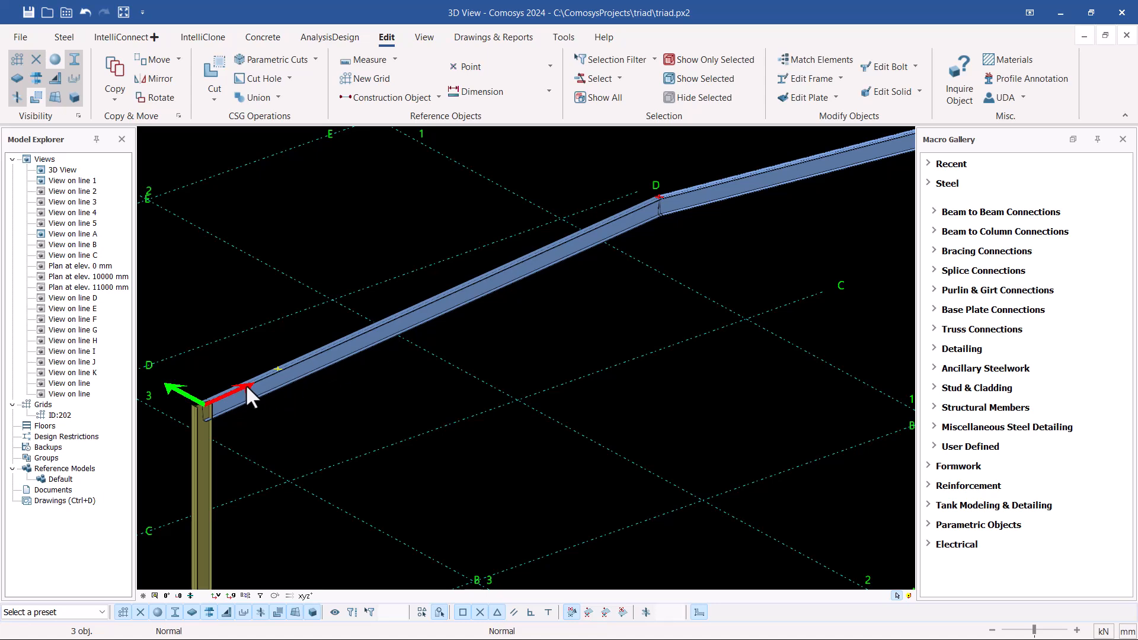
{"action": "scroll", "coordinate": [670, 214], "scroll_direction": "up", "scroll_amount": 10}
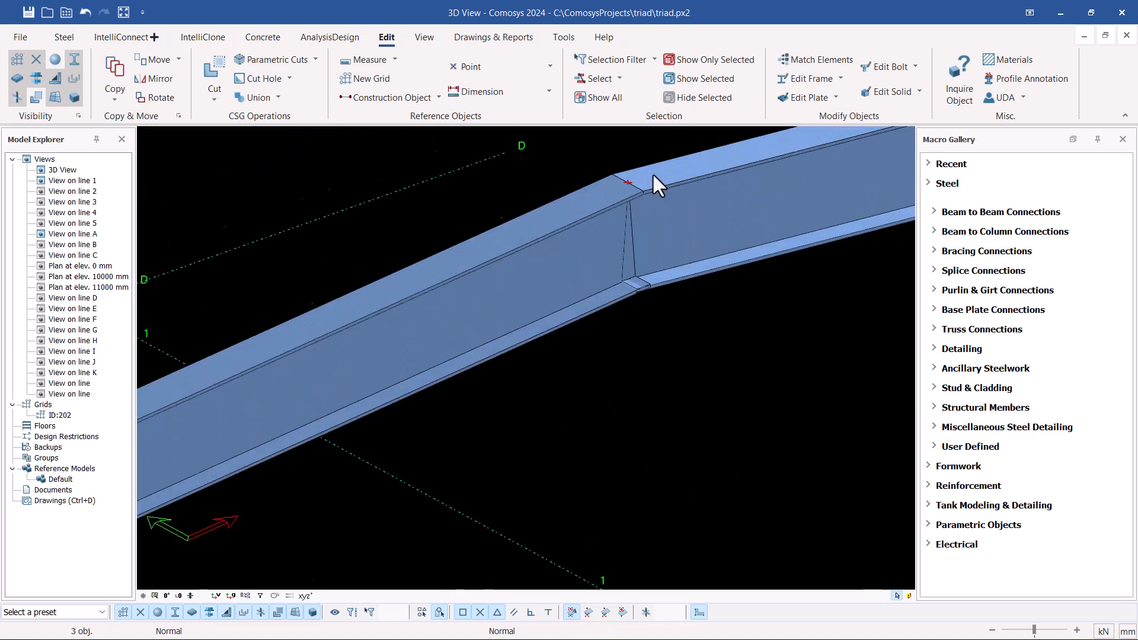
{"action": "scroll", "coordinate": [655, 169], "scroll_direction": "up", "scroll_amount": 2}
{"action": "right_click", "coordinate": [361, 184]}
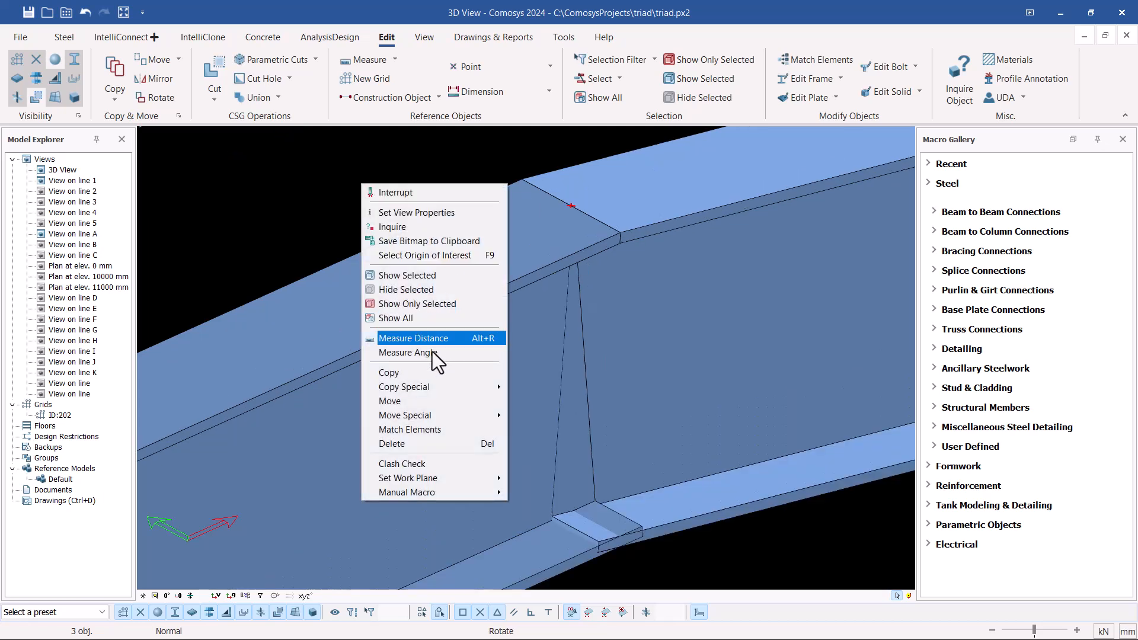
{"action": "mouse_move", "coordinate": [427, 386]}
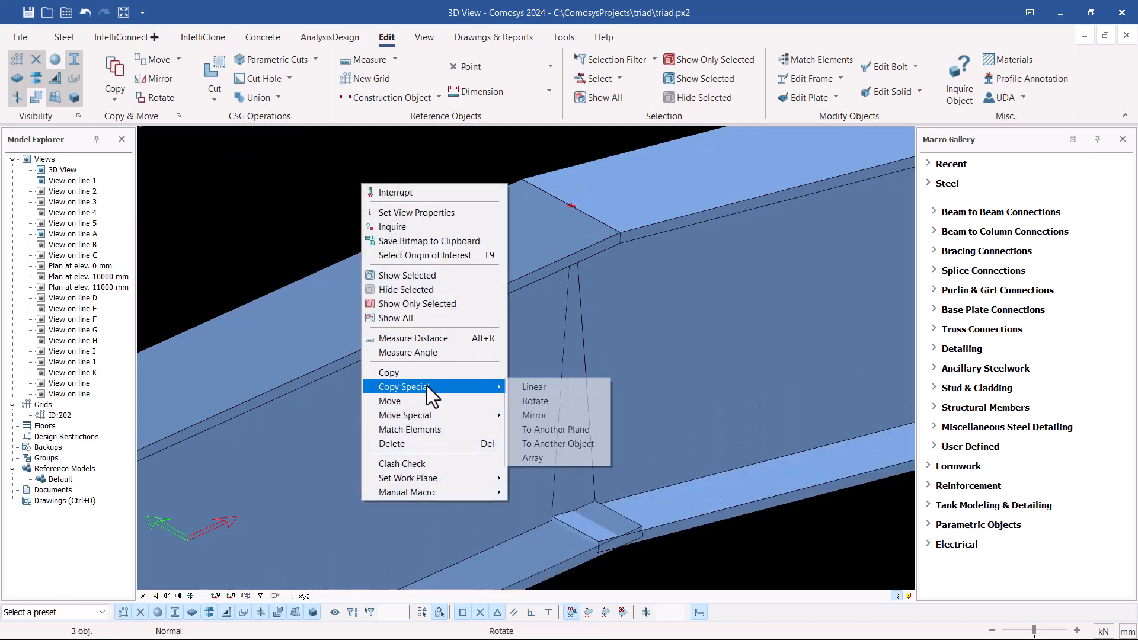
{"action": "left_click", "coordinate": [540, 388]}
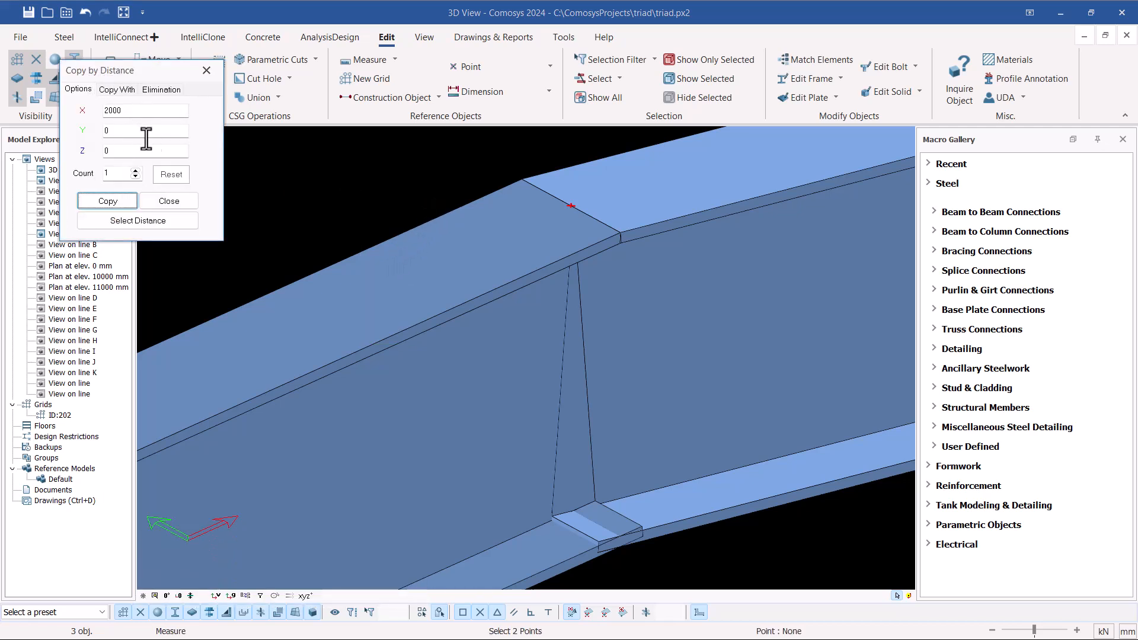
{"action": "left_click", "coordinate": [105, 111]}
{"action": "type", "text": "-"}
{"action": "left_click", "coordinate": [105, 201]}
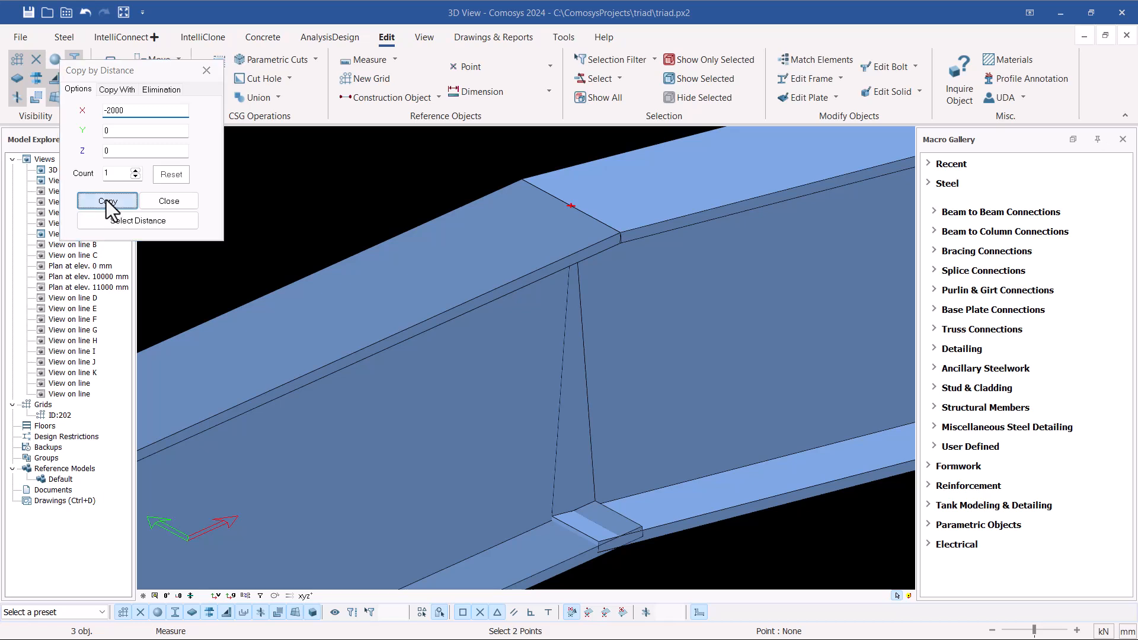
{"action": "left_click", "coordinate": [176, 201]}
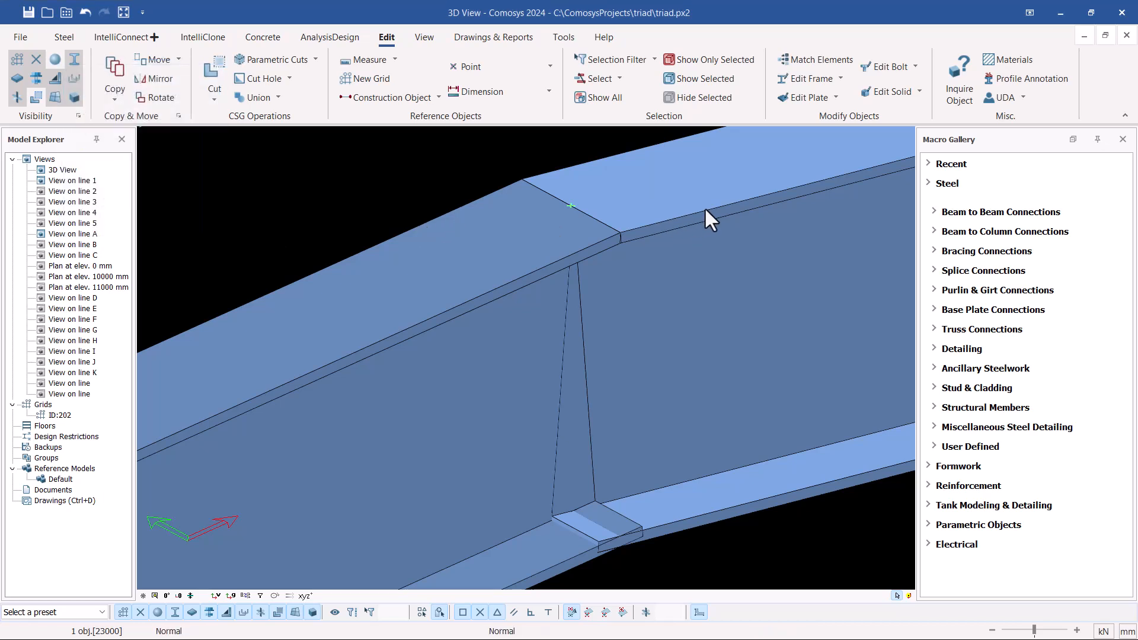
Check the copied reference point on the rafter near the ridge and clear the selection
{"action": "scroll", "coordinate": [713, 204], "scroll_direction": "down", "scroll_amount": 5}
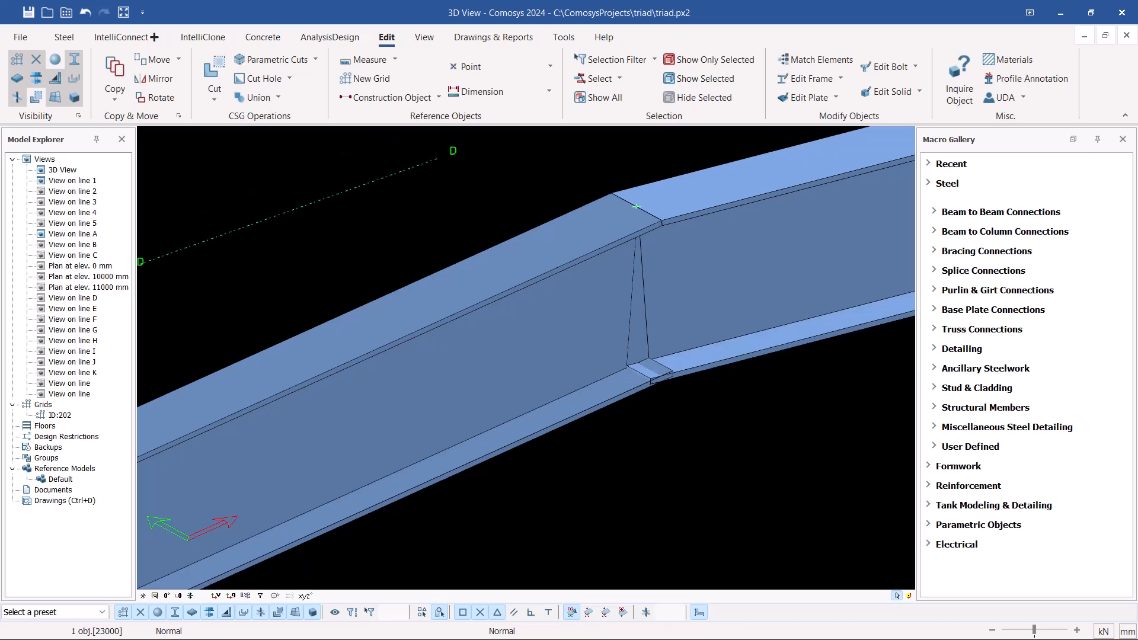
{"action": "scroll", "coordinate": [744, 203], "scroll_direction": "down", "scroll_amount": 3}
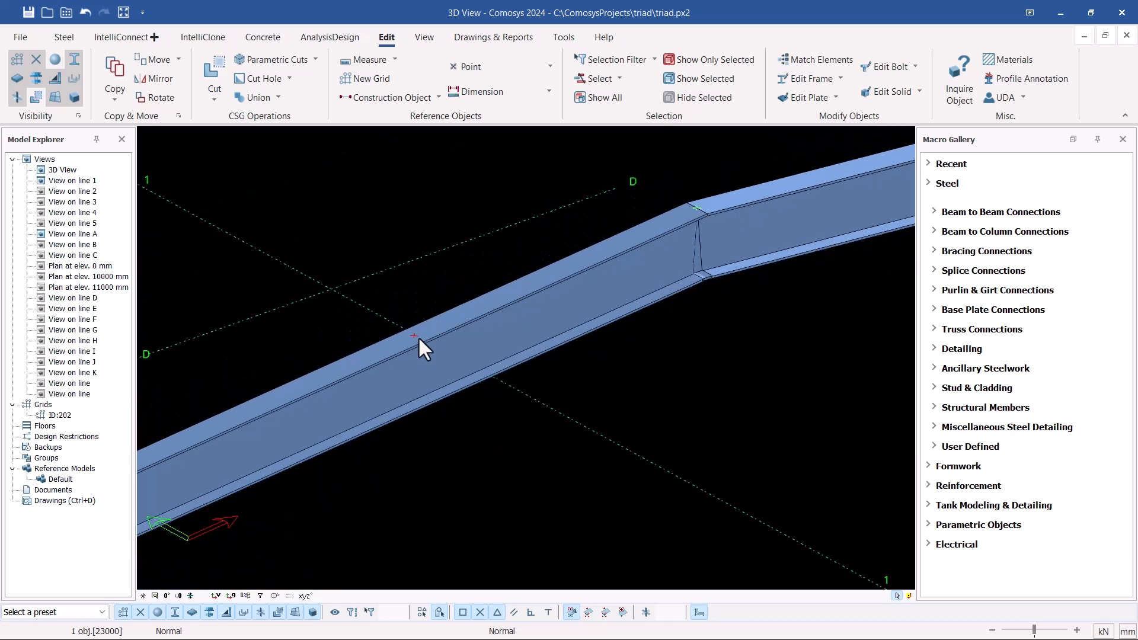
{"action": "scroll", "coordinate": [379, 328], "scroll_direction": "down", "scroll_amount": 4}
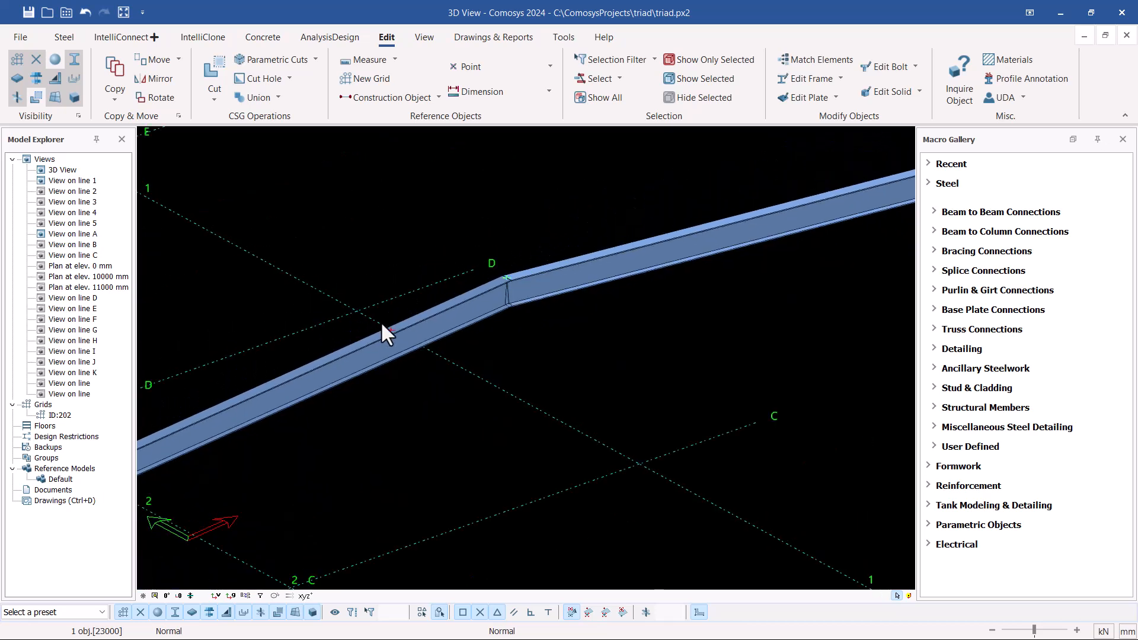
{"action": "scroll", "coordinate": [393, 336], "scroll_direction": "up", "scroll_amount": 5}
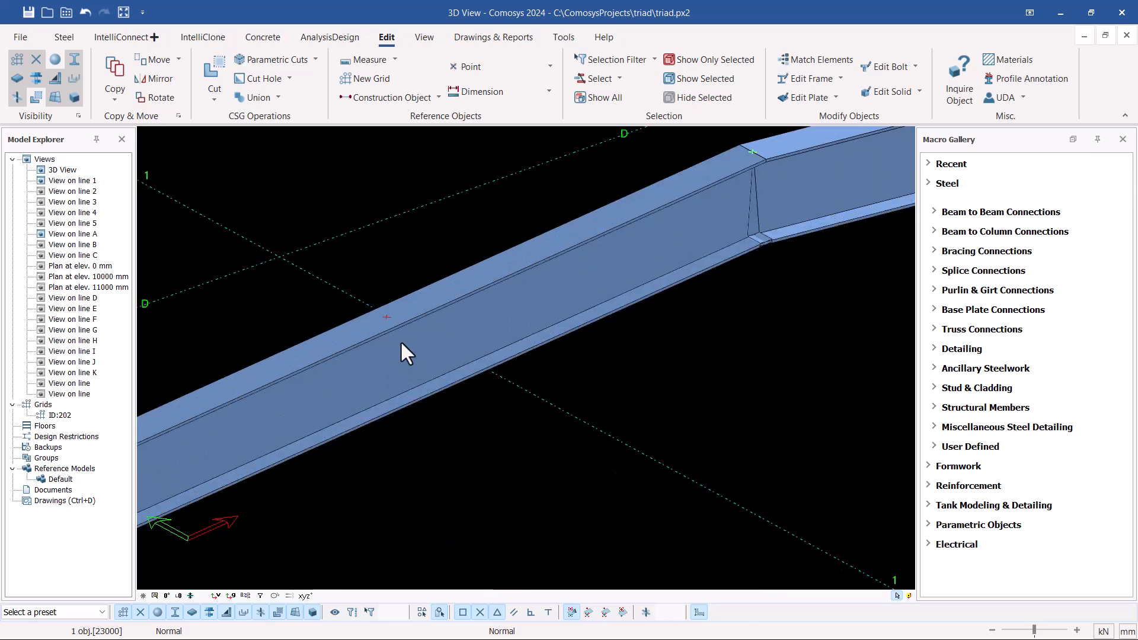
{"action": "left_click", "coordinate": [472, 231]}
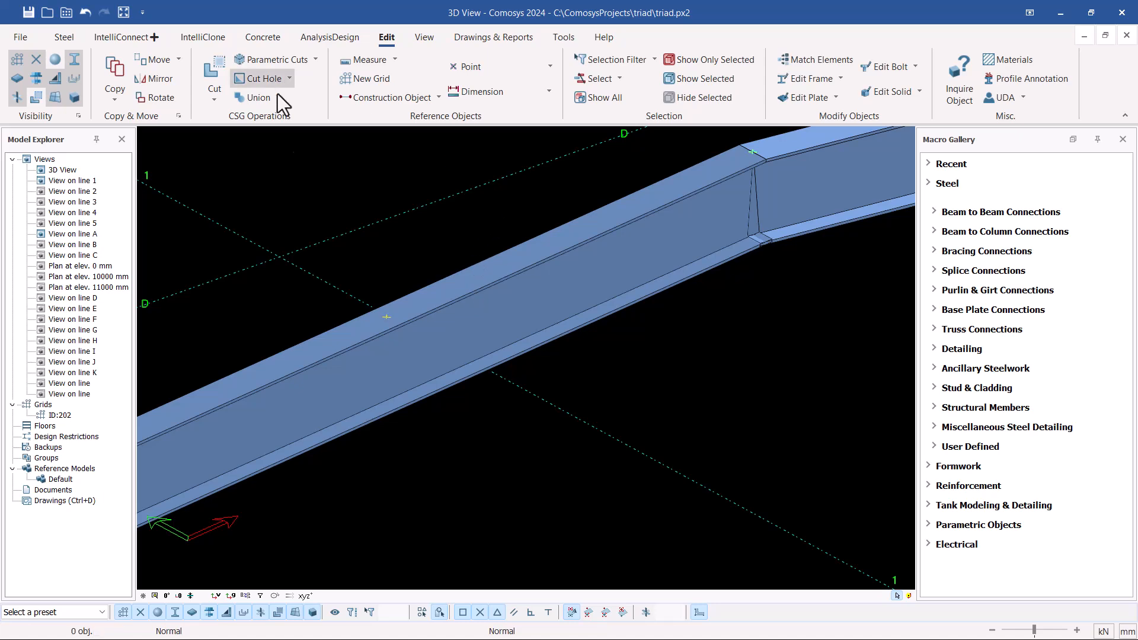
Break the rafter frame at the reference point 2000 mm from the ridge
{"action": "scroll", "coordinate": [340, 350], "scroll_direction": "down", "scroll_amount": 4}
{"action": "scroll", "coordinate": [563, 275], "scroll_direction": "down", "scroll_amount": 4}
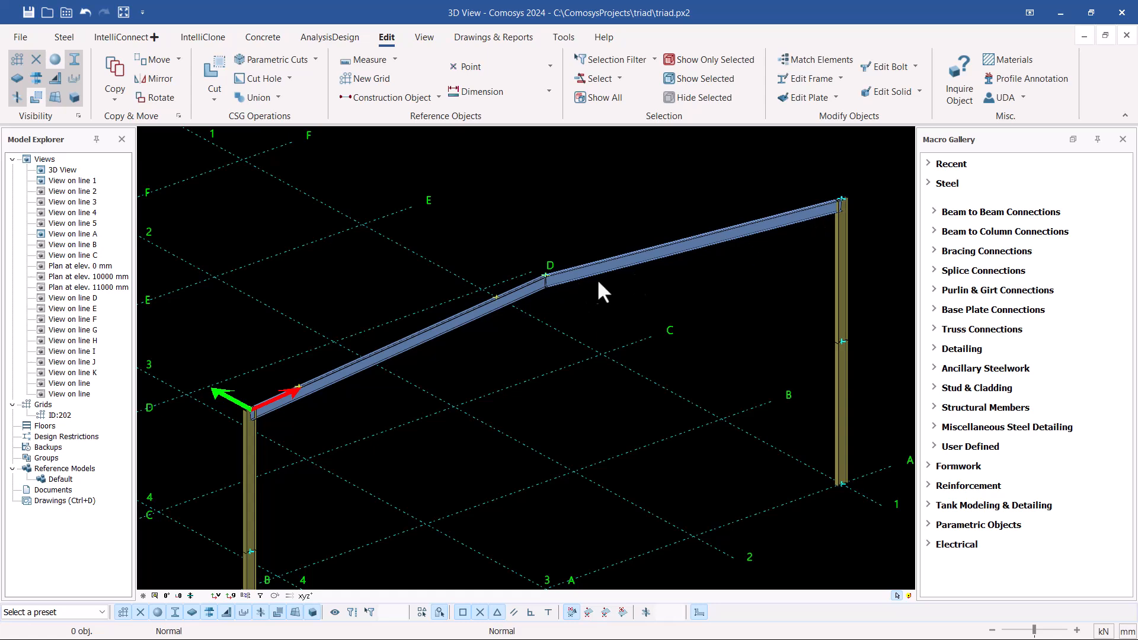
{"action": "scroll", "coordinate": [504, 303], "scroll_direction": "up", "scroll_amount": 6}
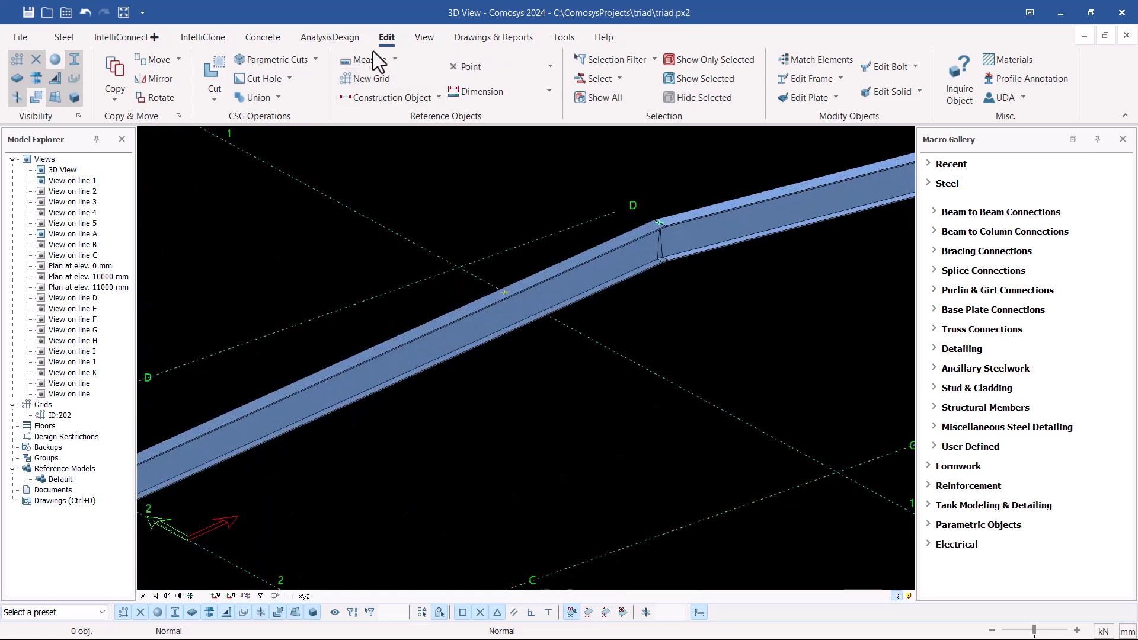
{"action": "left_click", "coordinate": [840, 81]}
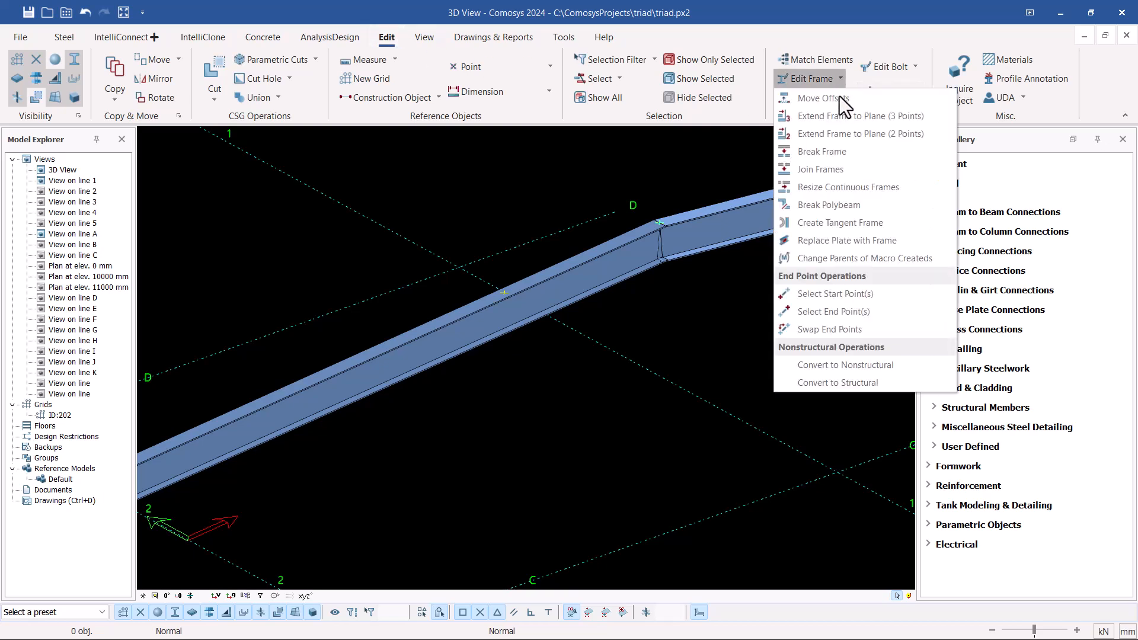
{"action": "left_click", "coordinate": [827, 155]}
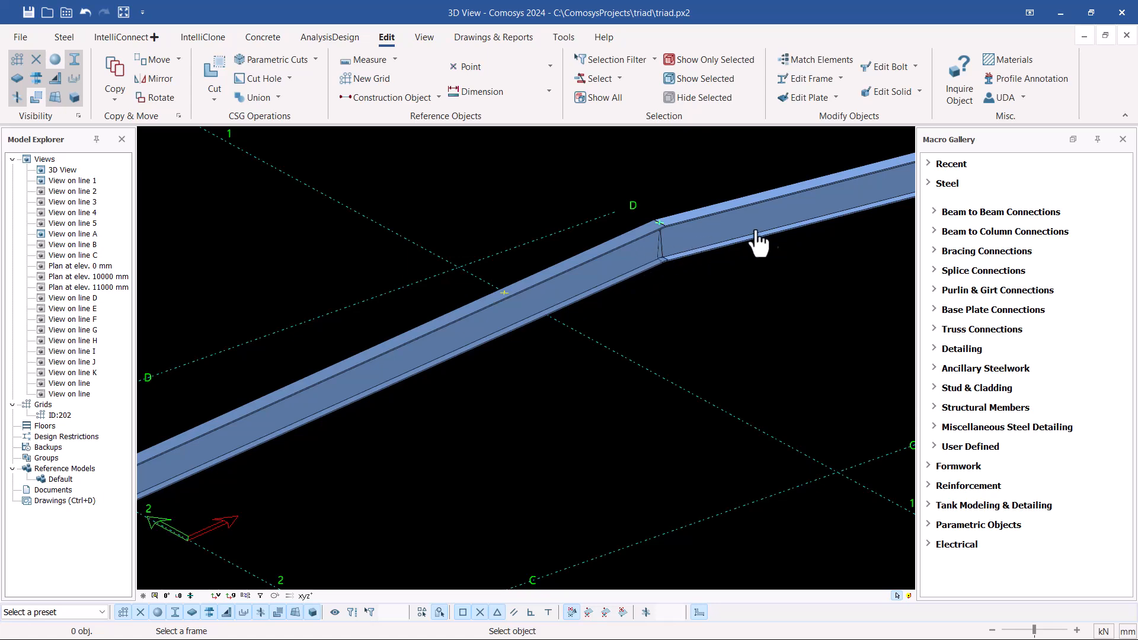
{"action": "scroll", "coordinate": [737, 247], "scroll_direction": "down", "scroll_amount": 2}
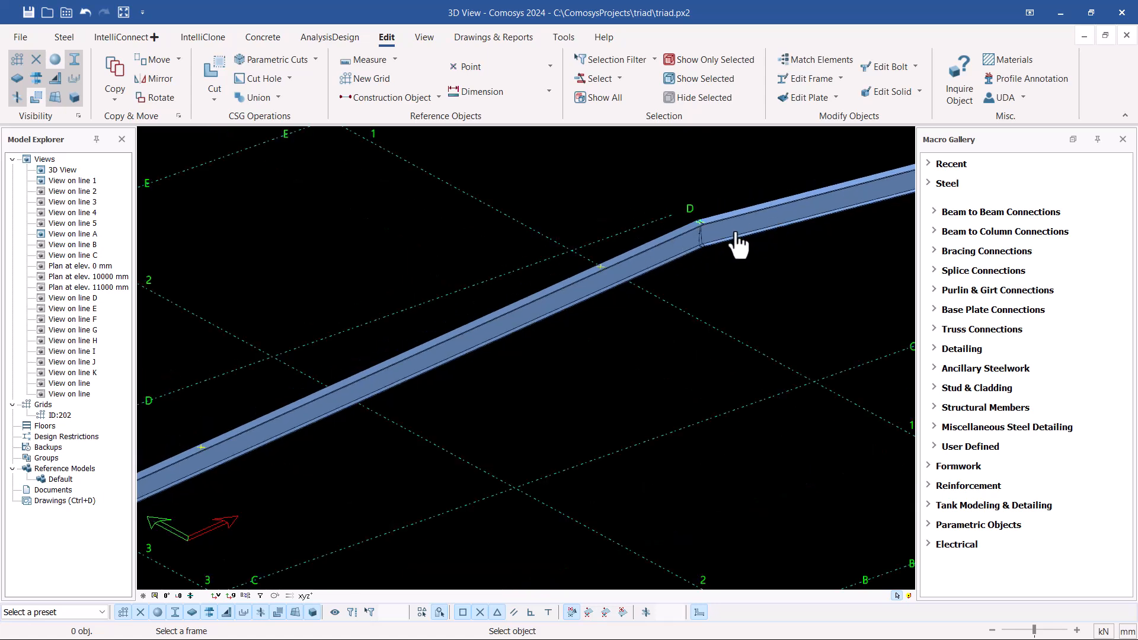
{"action": "scroll", "coordinate": [546, 323], "scroll_direction": "up", "scroll_amount": 2}
{"action": "left_click", "coordinate": [538, 323]}
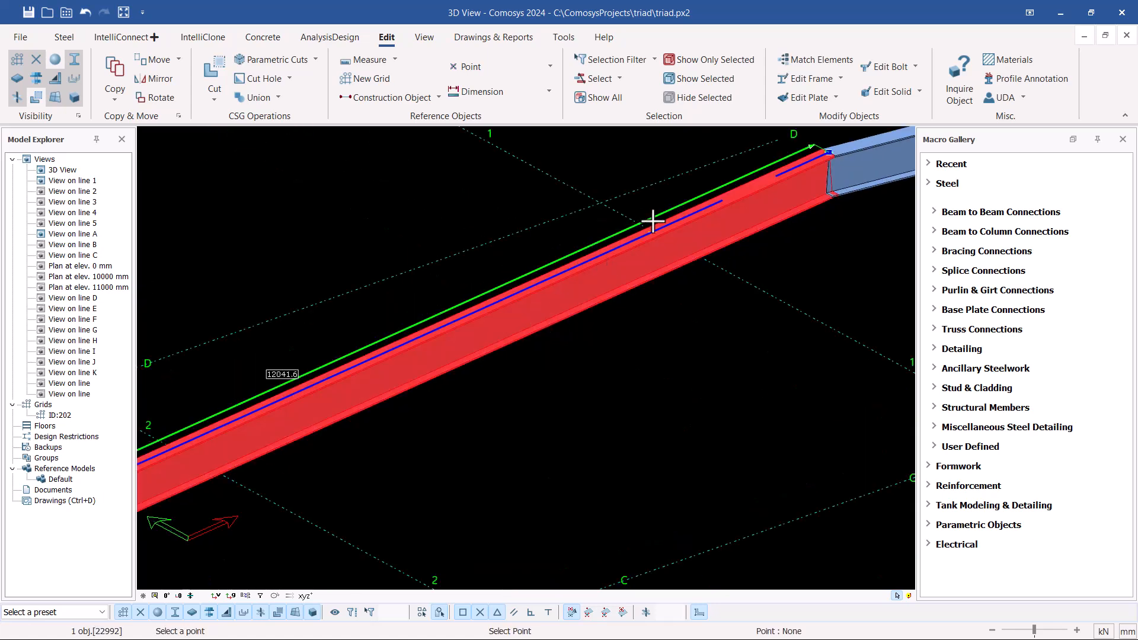
{"action": "scroll", "coordinate": [649, 223], "scroll_direction": "up", "scroll_amount": 2}
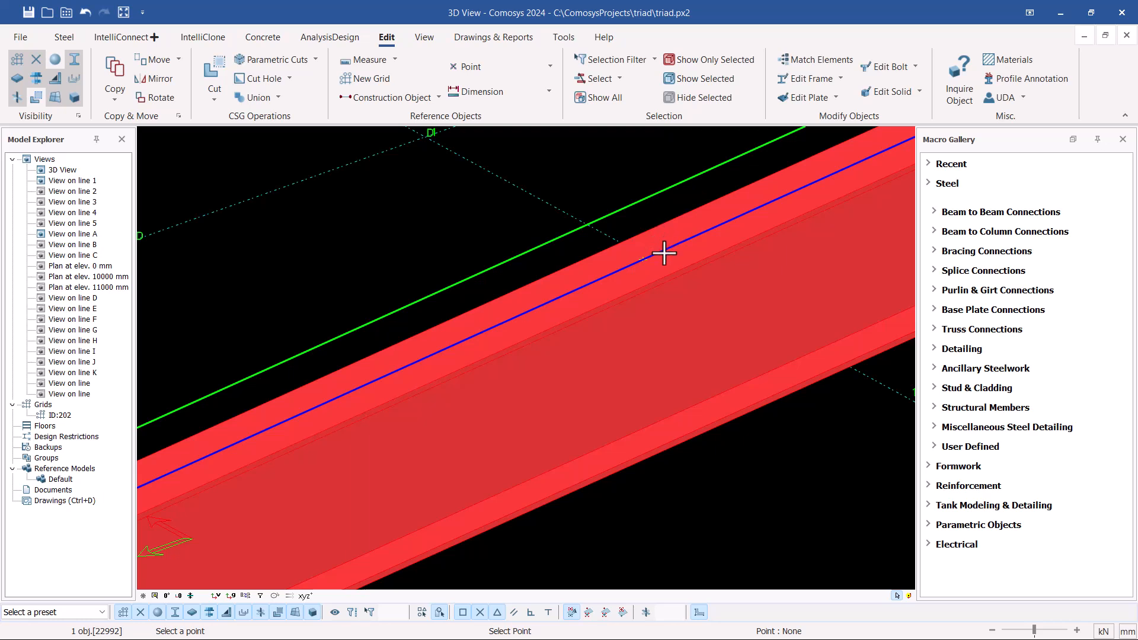
{"action": "scroll", "coordinate": [661, 255], "scroll_direction": "up", "scroll_amount": 1}
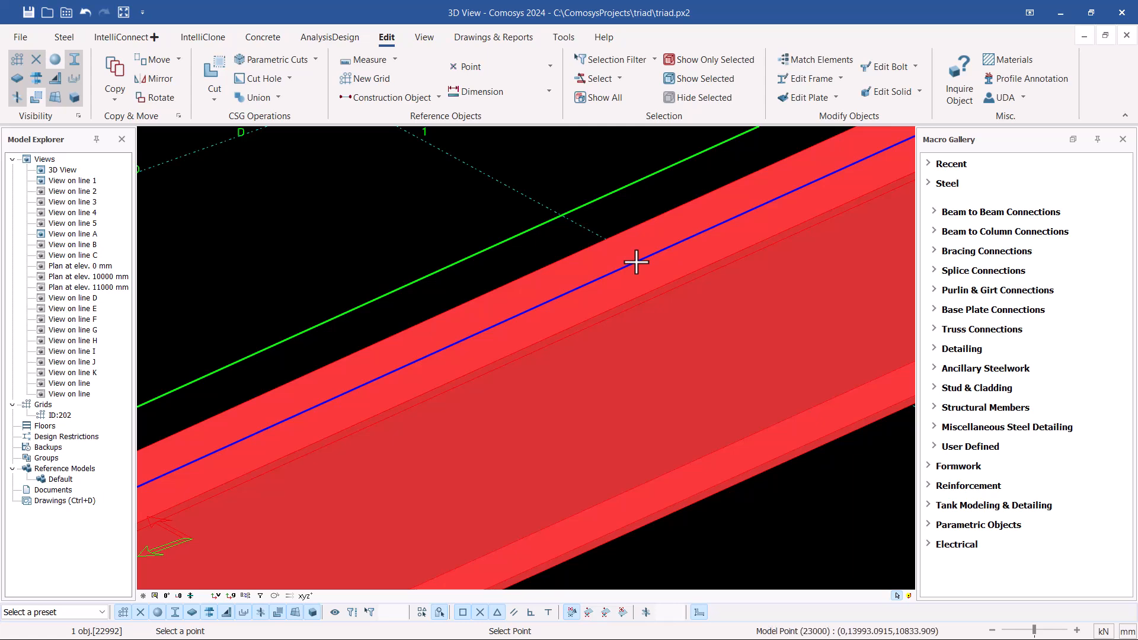
{"action": "key", "text": "Escape"}
Break the remaining long rafter segment at the reference point near the eaves
{"action": "scroll", "coordinate": [674, 263], "scroll_direction": "down", "scroll_amount": 2}
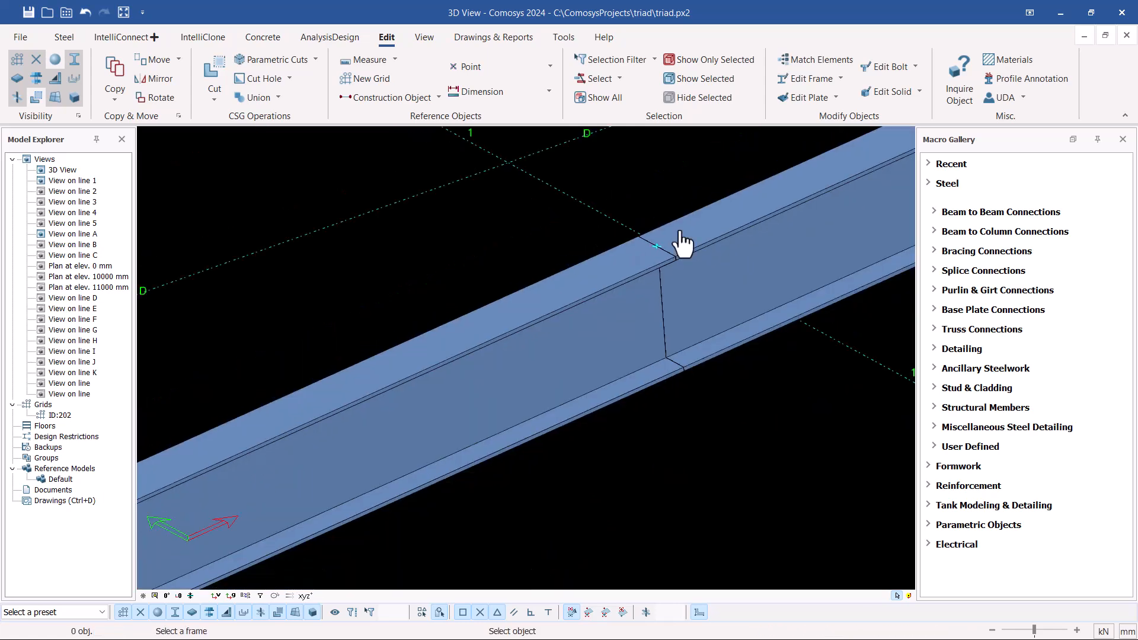
{"action": "scroll", "coordinate": [701, 249], "scroll_direction": "down", "scroll_amount": 3}
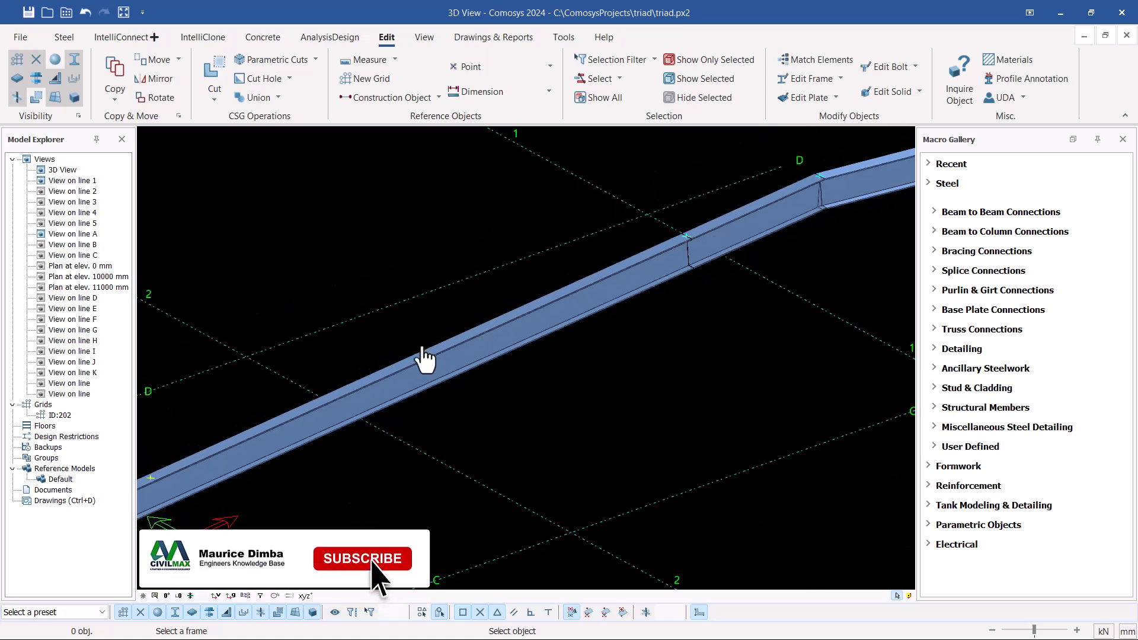
{"action": "scroll", "coordinate": [578, 336], "scroll_direction": "down", "scroll_amount": 1}
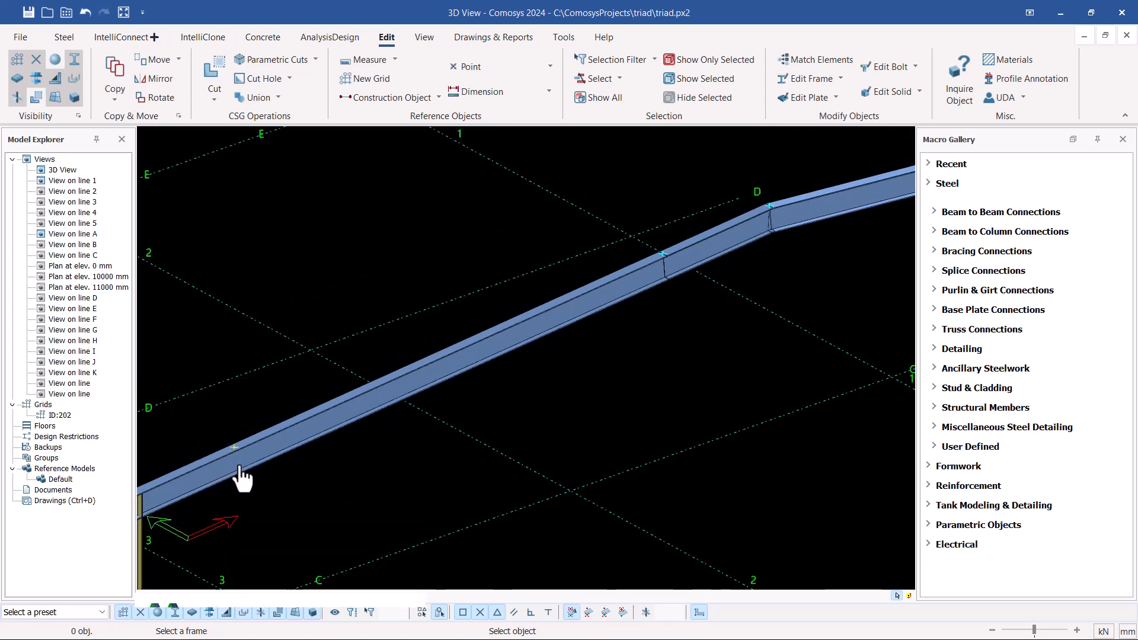
{"action": "scroll", "coordinate": [217, 472], "scroll_direction": "up", "scroll_amount": 3}
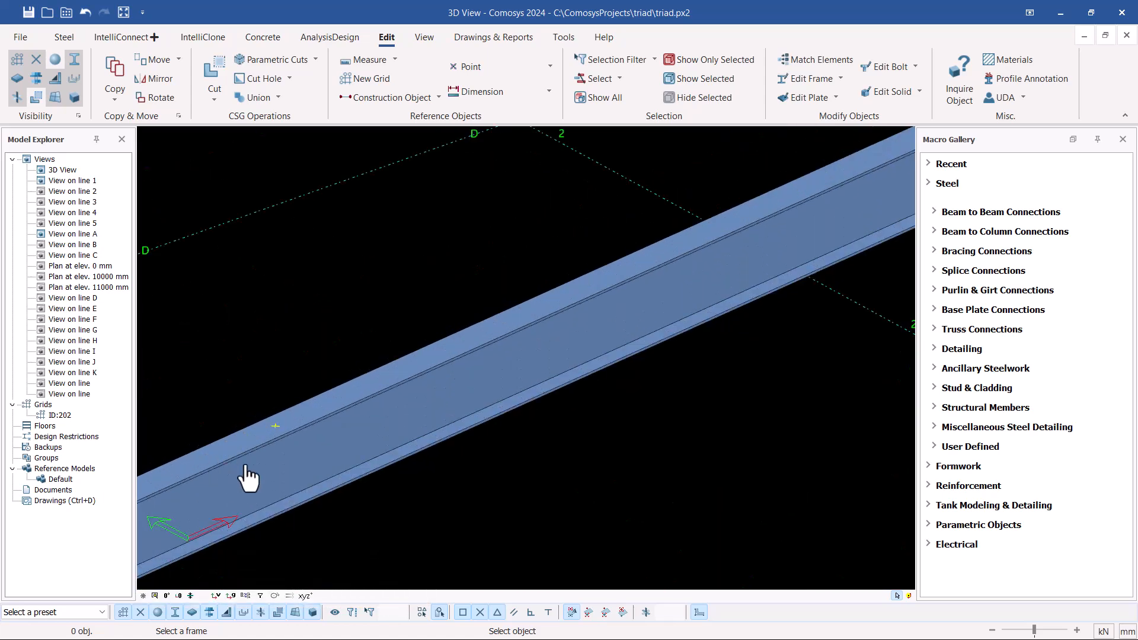
{"action": "left_click", "coordinate": [290, 469]}
{"action": "scroll", "coordinate": [265, 445], "scroll_direction": "up", "scroll_amount": 2}
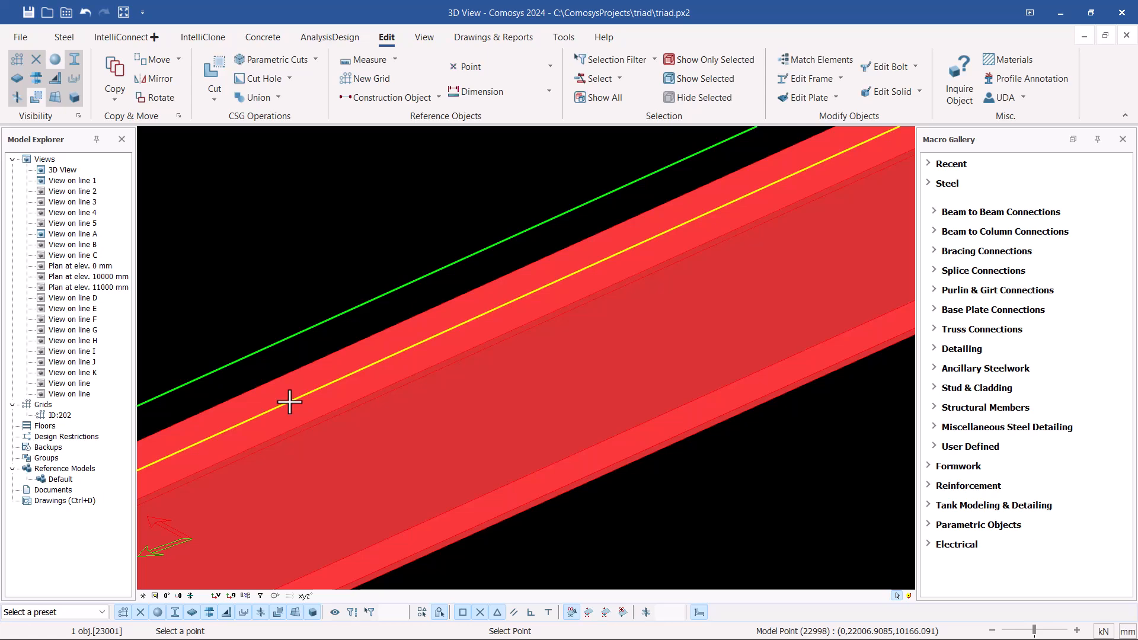
{"action": "left_click", "coordinate": [289, 402]}
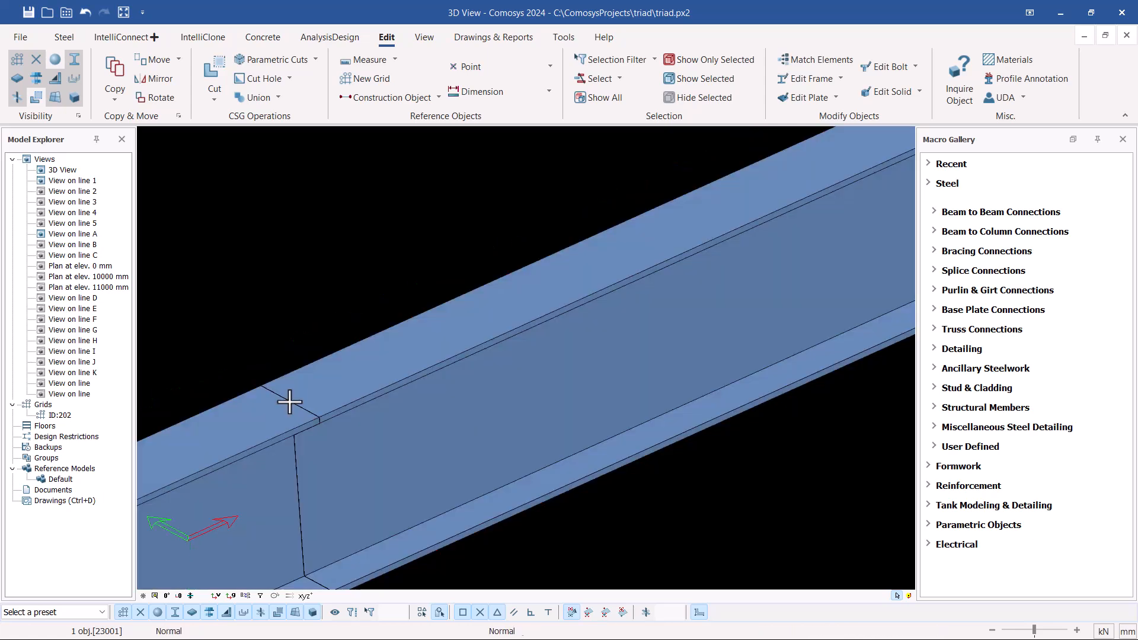
Check the broken rafter by selecting its eaves, middle and ridge segments one after another
{"action": "scroll", "coordinate": [306, 330], "scroll_direction": "down", "scroll_amount": 5}
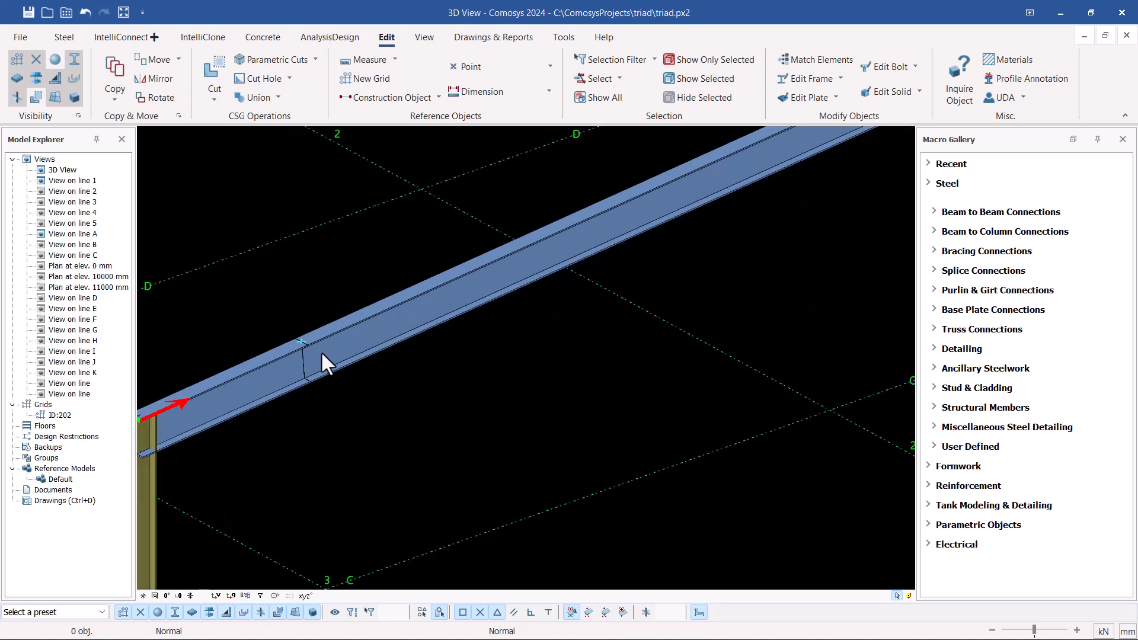
{"action": "scroll", "coordinate": [389, 325], "scroll_direction": "up", "scroll_amount": 3}
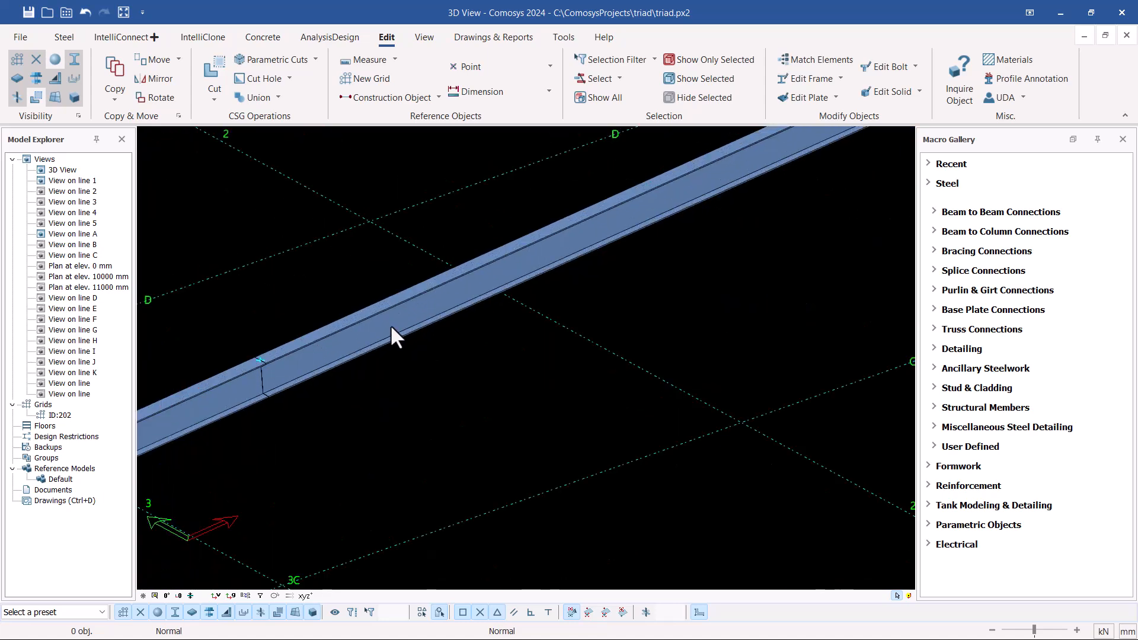
{"action": "scroll", "coordinate": [263, 392], "scroll_direction": "down", "scroll_amount": 4}
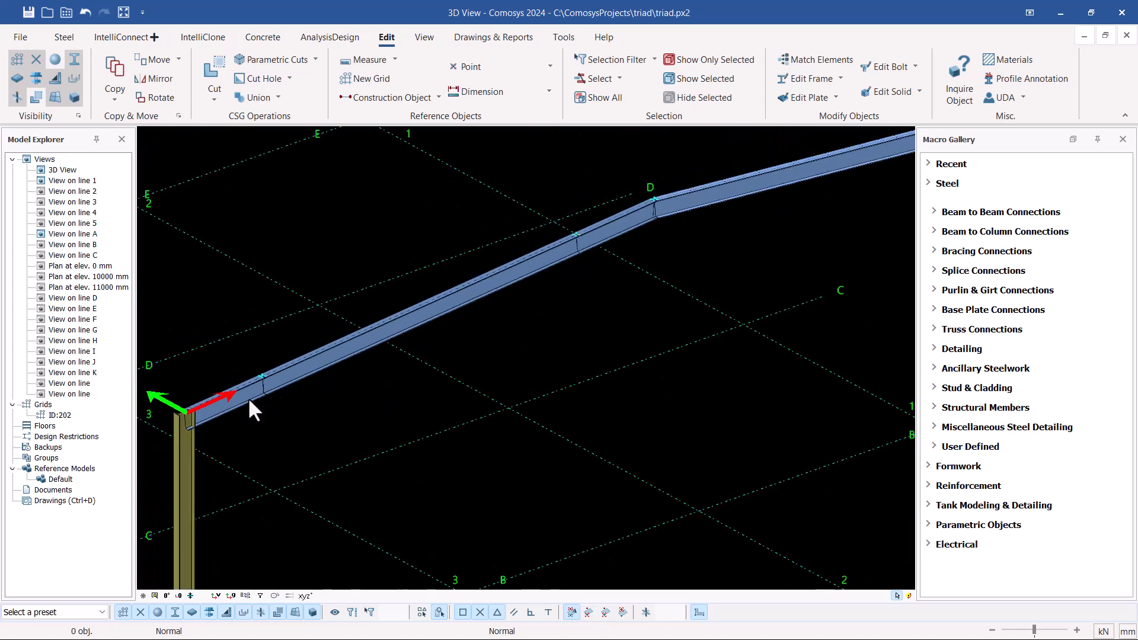
{"action": "left_click", "coordinate": [248, 397]}
{"action": "left_click", "coordinate": [412, 325]}
{"action": "left_click", "coordinate": [609, 233]}
Delete the unbroken rafter on the opposite side of the ridge
{"action": "scroll", "coordinate": [351, 325], "scroll_direction": "down", "scroll_amount": 2}
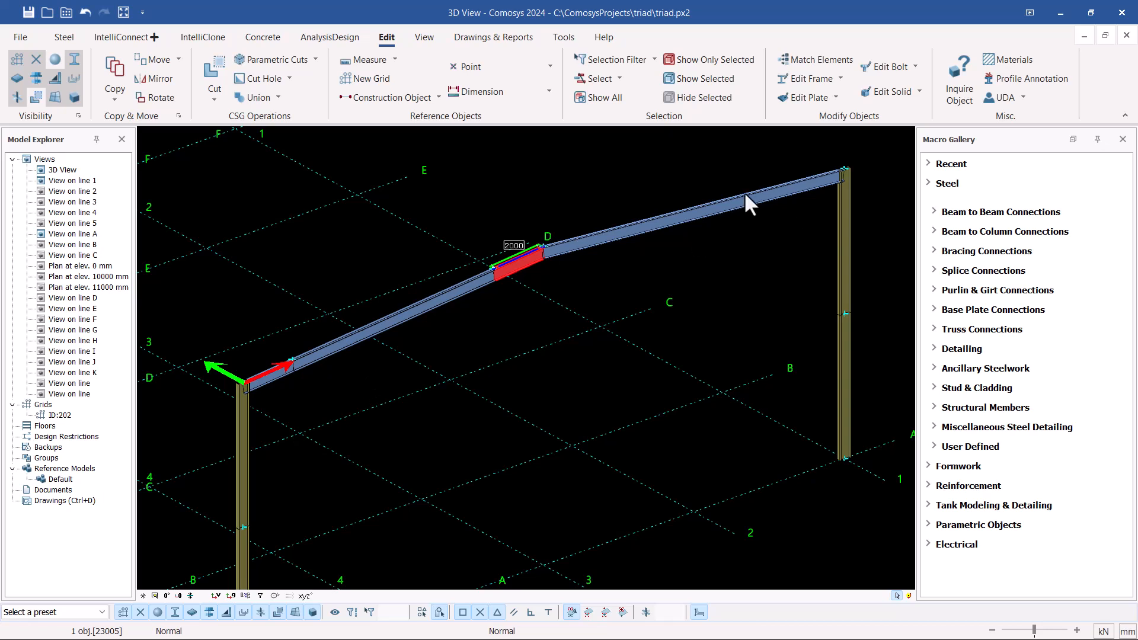
{"action": "left_click", "coordinate": [698, 249]}
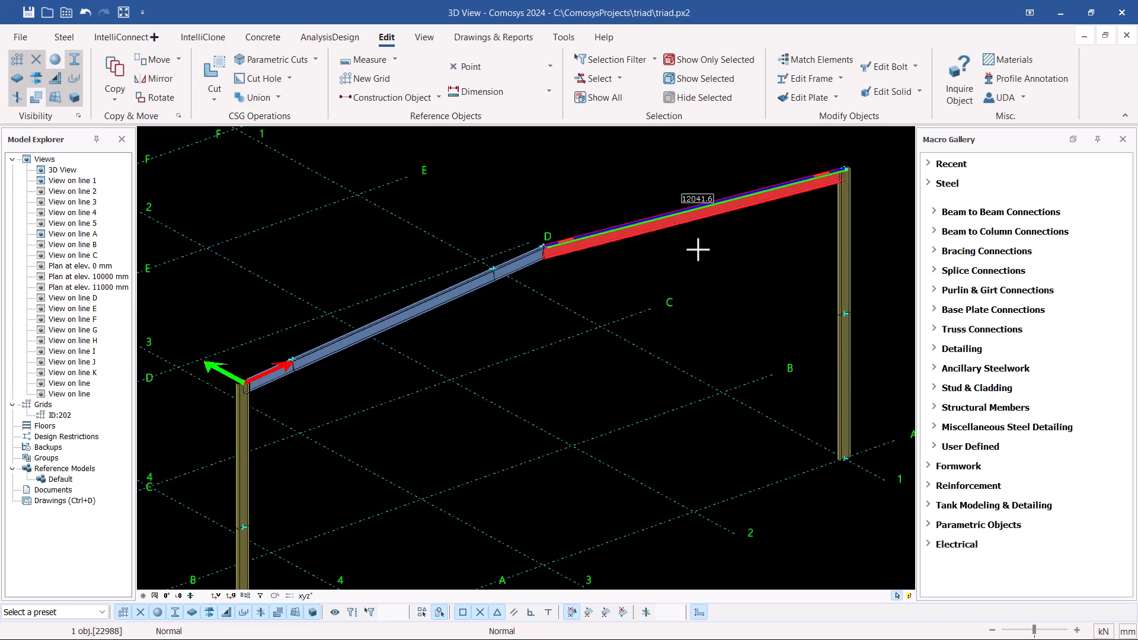
{"action": "key", "text": "Delete"}
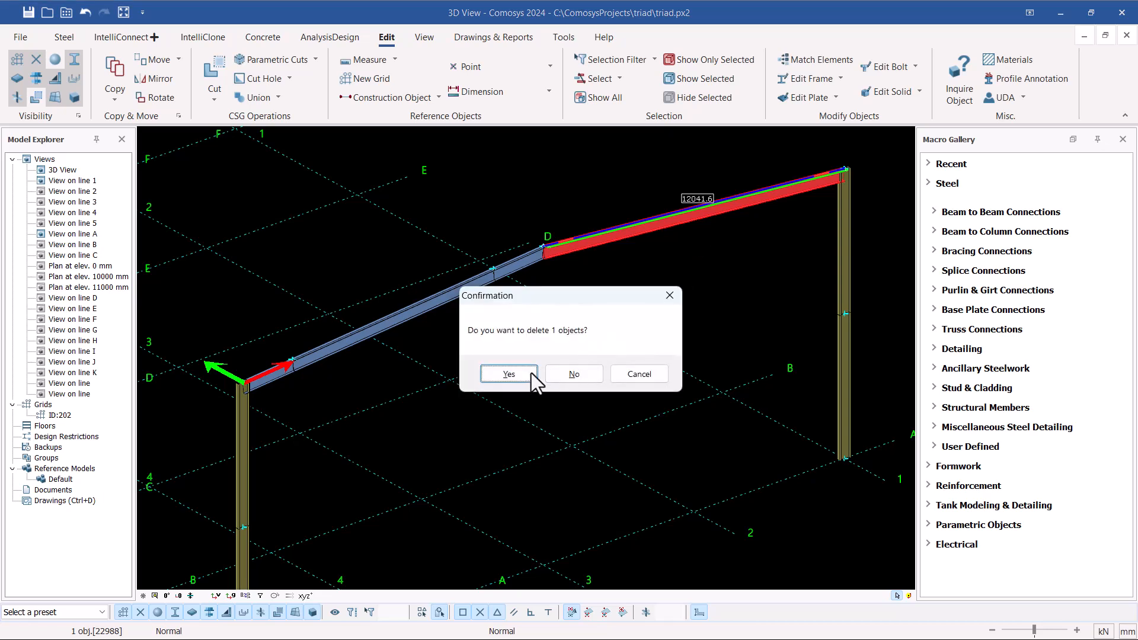
{"action": "left_click", "coordinate": [511, 378]}
Reset the workplane to the global origin and mirror-copy all segments of the broken rafter about the vertical plane through the ridge at grid line 3
{"action": "scroll", "coordinate": [498, 225], "scroll_direction": "down", "scroll_amount": 2}
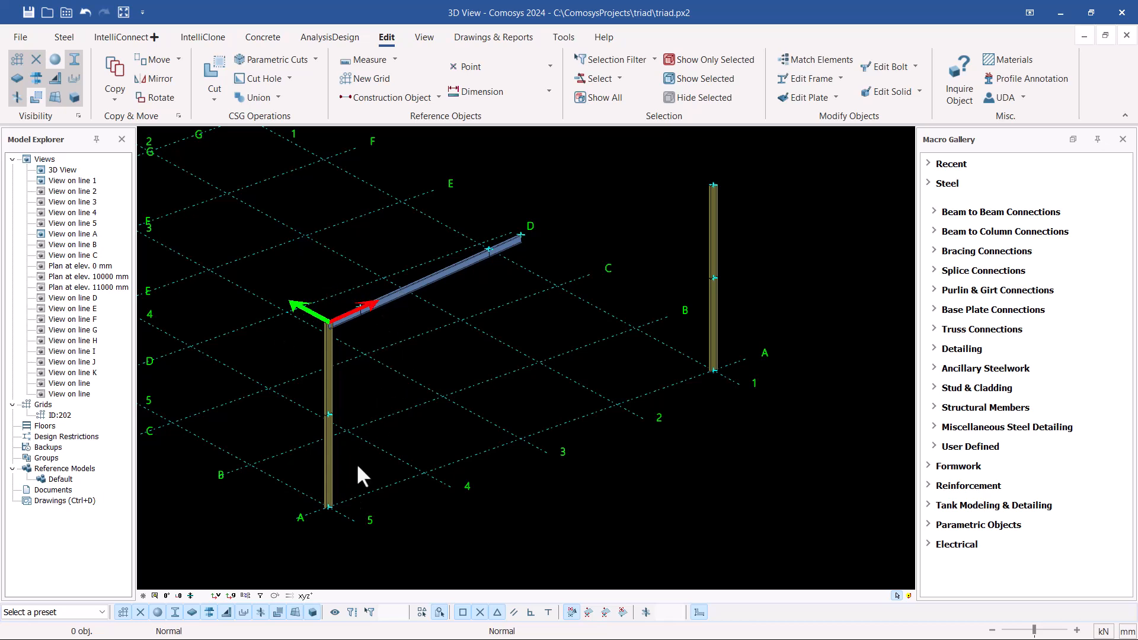
{"action": "left_click", "coordinate": [232, 596]}
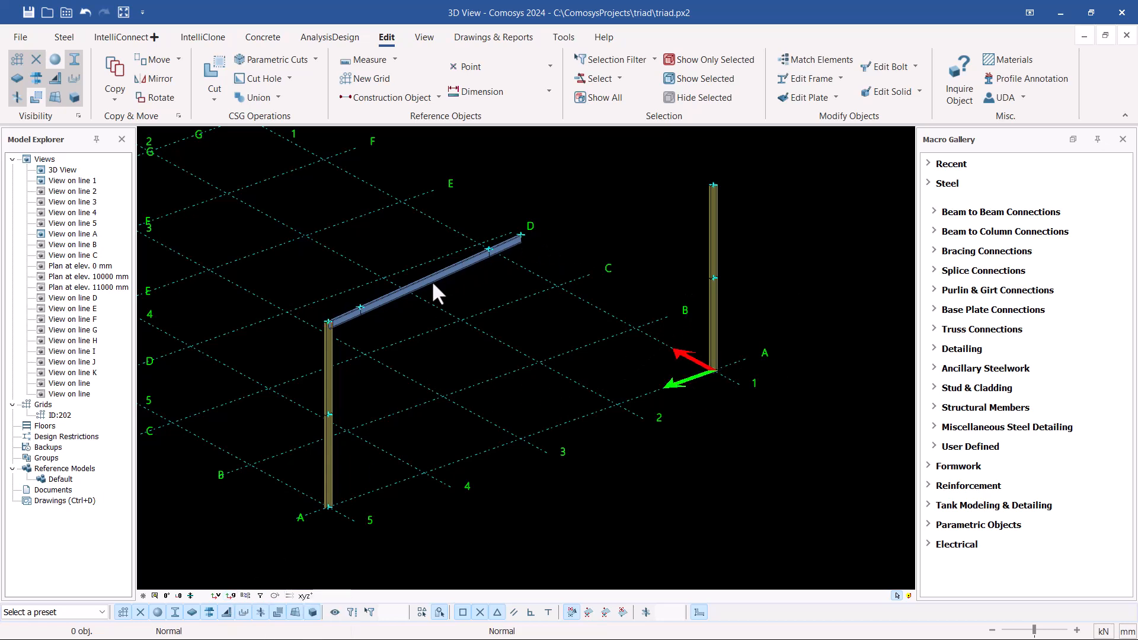
{"action": "scroll", "coordinate": [437, 293], "scroll_direction": "up", "scroll_amount": 3}
{"action": "left_click_drag", "start_coordinate": [570, 214], "coordinate": [290, 374]}
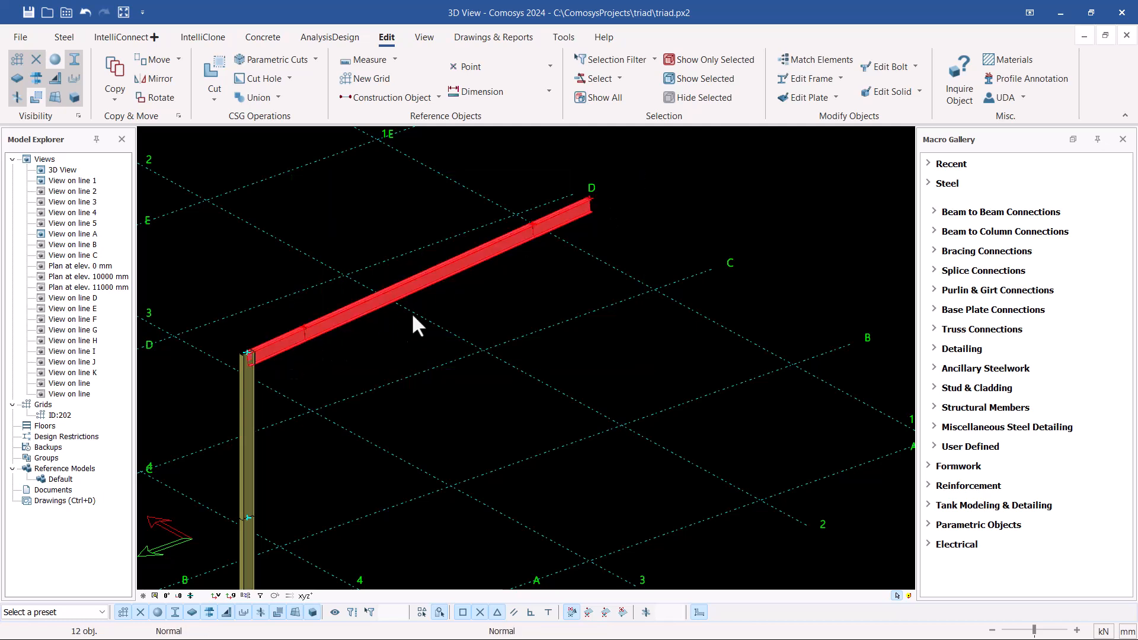
{"action": "scroll", "coordinate": [280, 273], "scroll_direction": "down", "scroll_amount": 2}
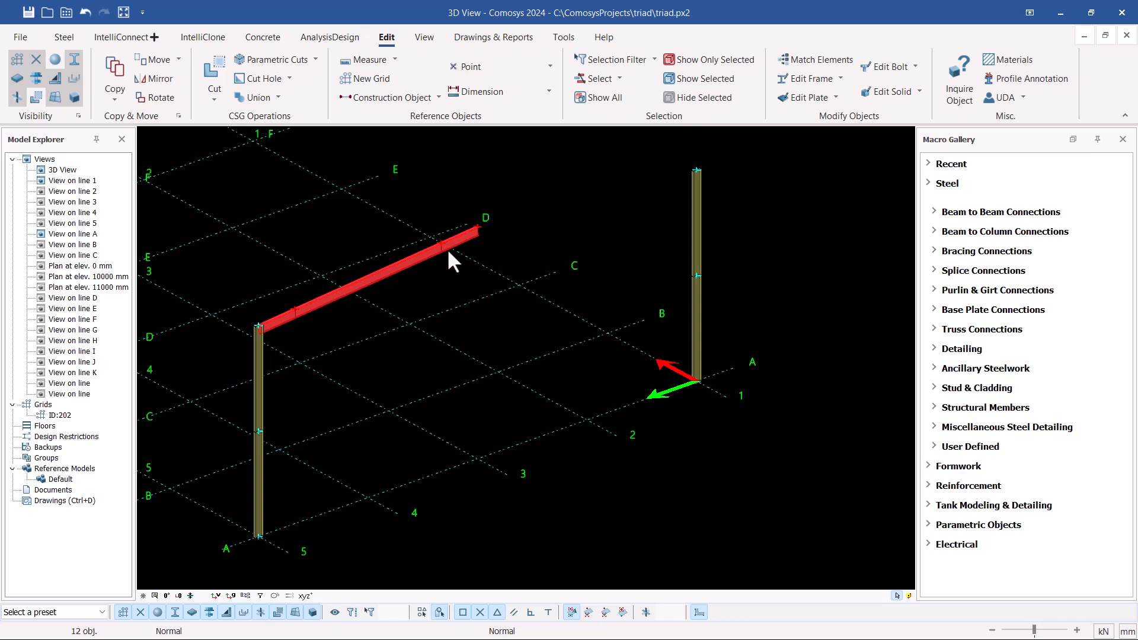
{"action": "scroll", "coordinate": [427, 260], "scroll_direction": "up", "scroll_amount": 3}
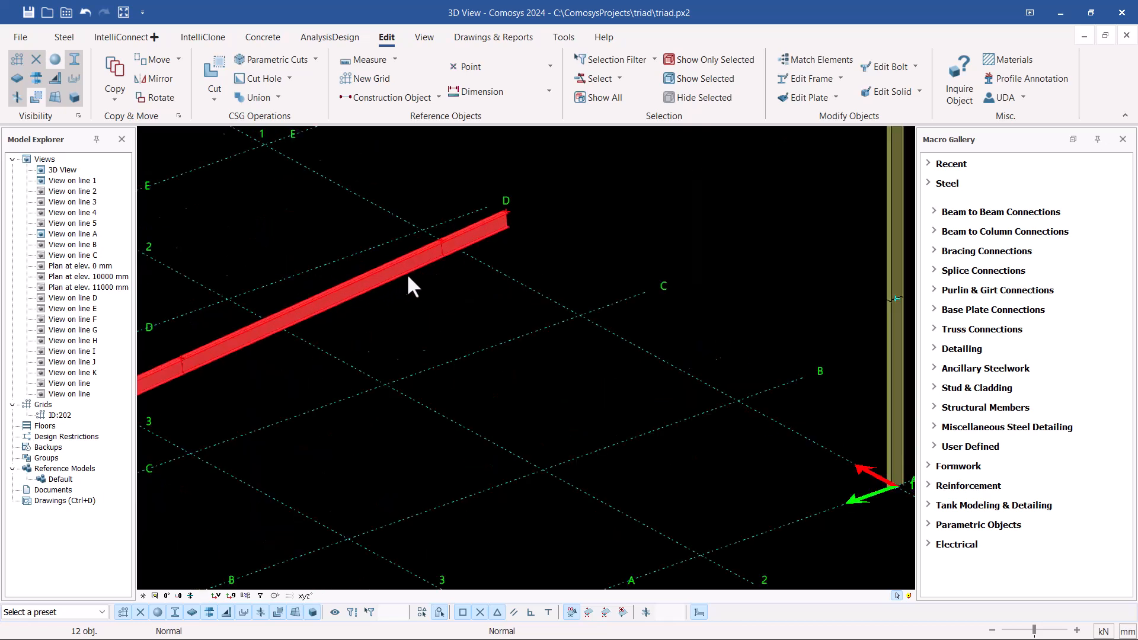
{"action": "scroll", "coordinate": [407, 277], "scroll_direction": "down", "scroll_amount": 3}
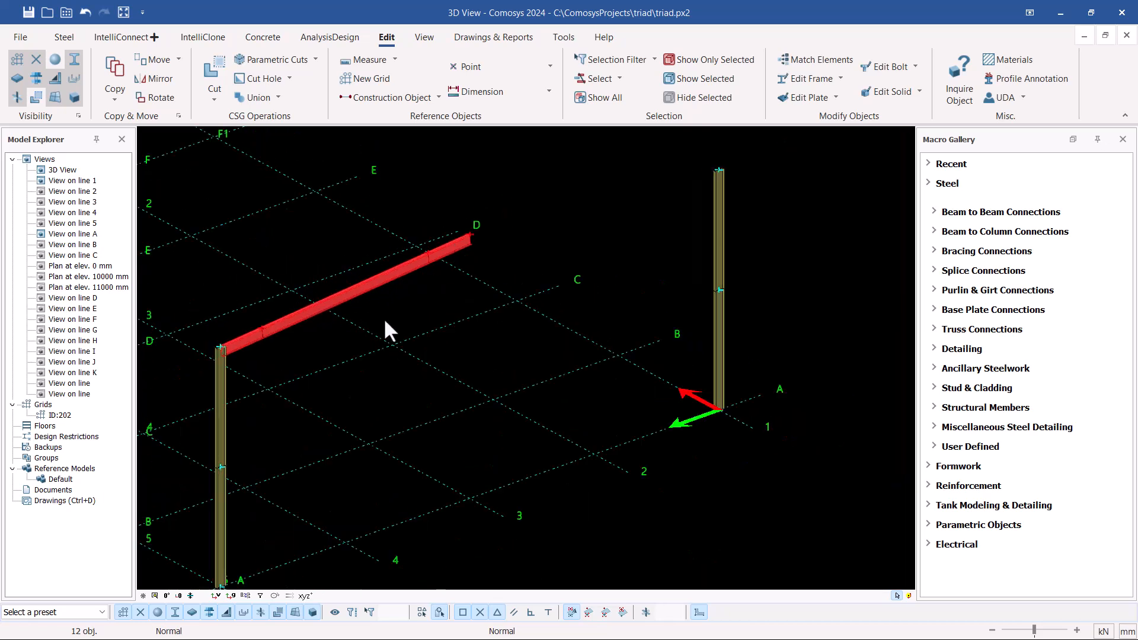
{"action": "right_click", "coordinate": [528, 158]}
{"action": "mouse_move", "coordinate": [607, 364]}
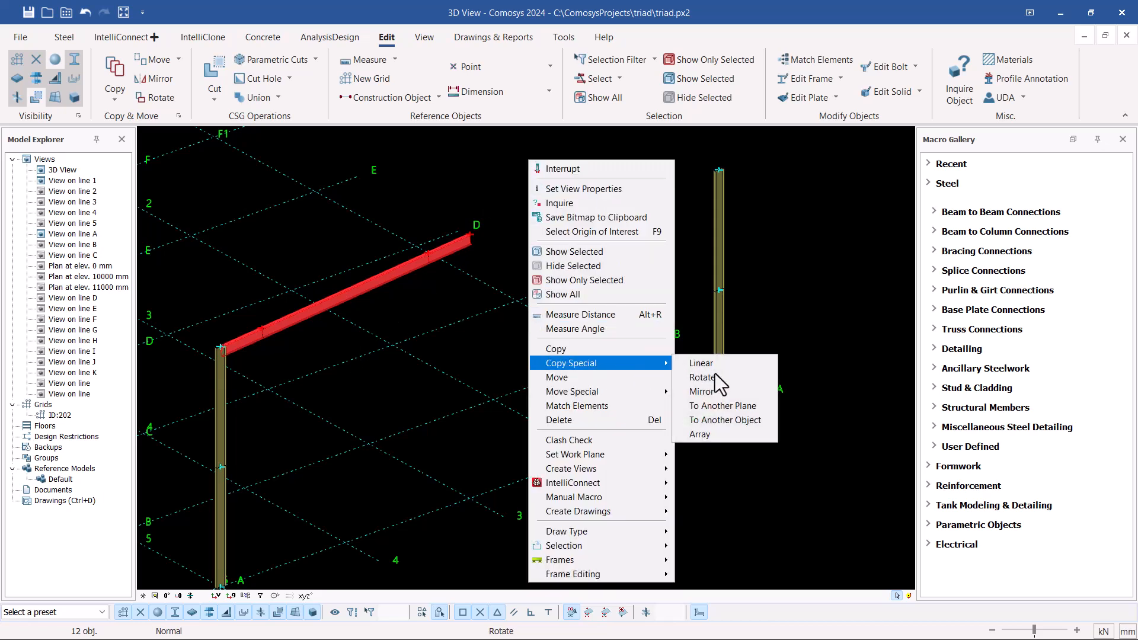
{"action": "left_click", "coordinate": [711, 391]}
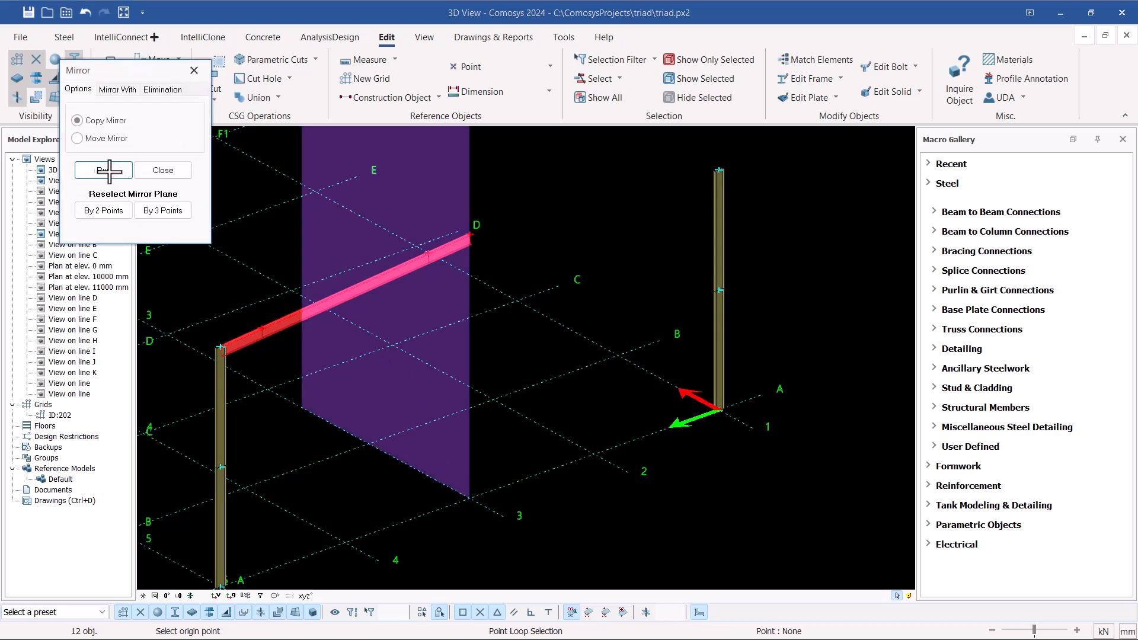
{"action": "left_click", "coordinate": [104, 170]}
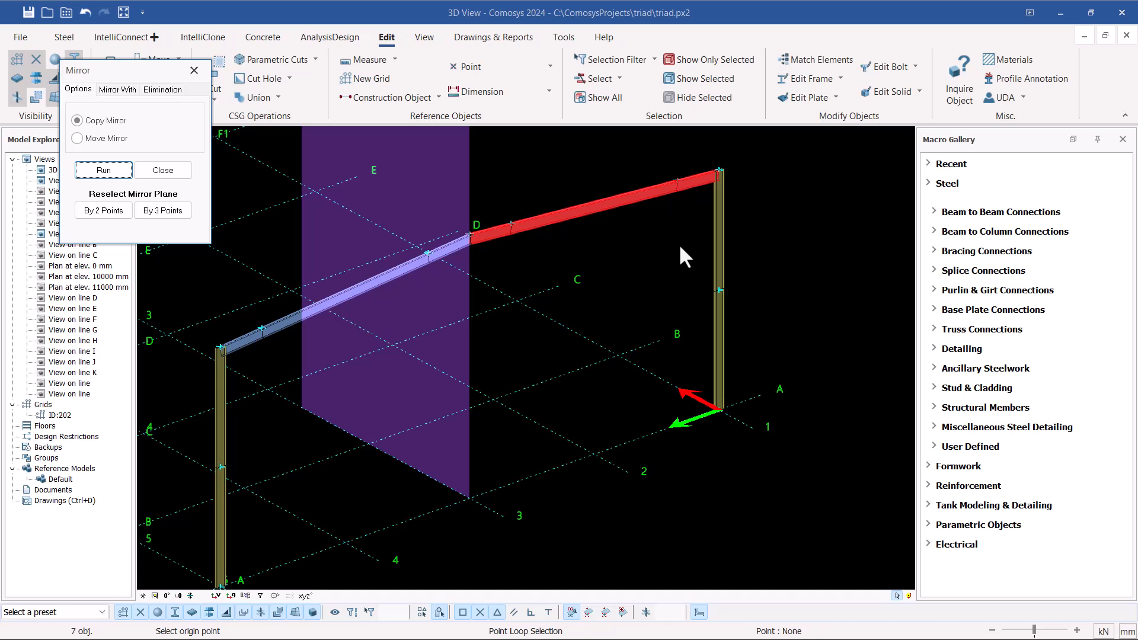
{"action": "left_click", "coordinate": [164, 172]}
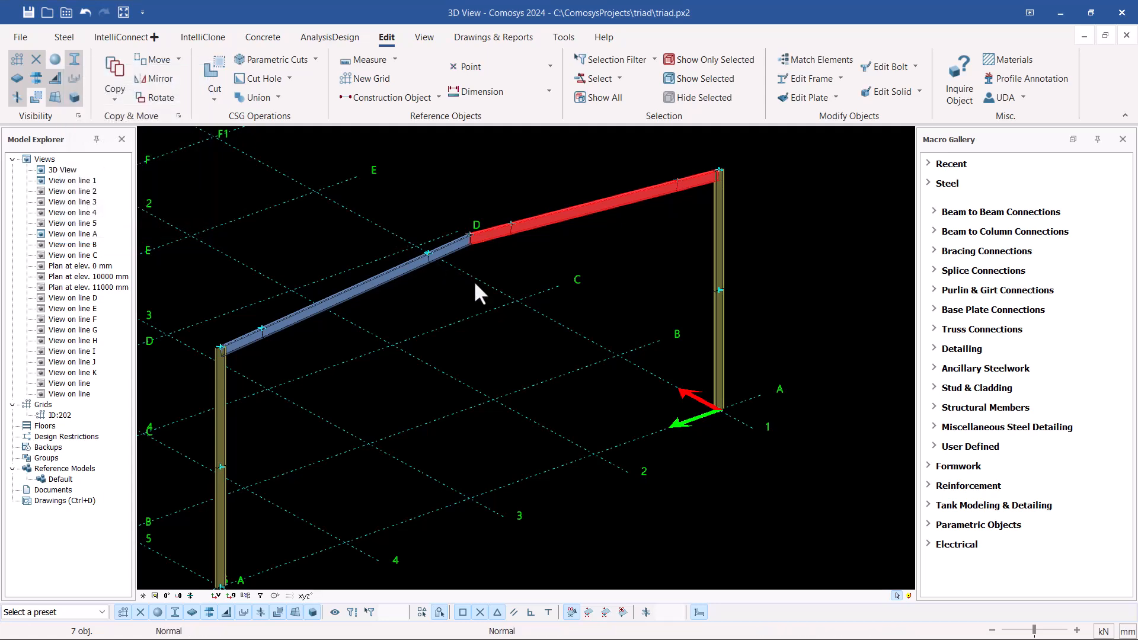
Inspect the mirrored rafter segments around the ridge and open the View on line A
{"action": "scroll", "coordinate": [474, 280], "scroll_direction": "up", "scroll_amount": 5}
{"action": "scroll", "coordinate": [462, 272], "scroll_direction": "up", "scroll_amount": 2}
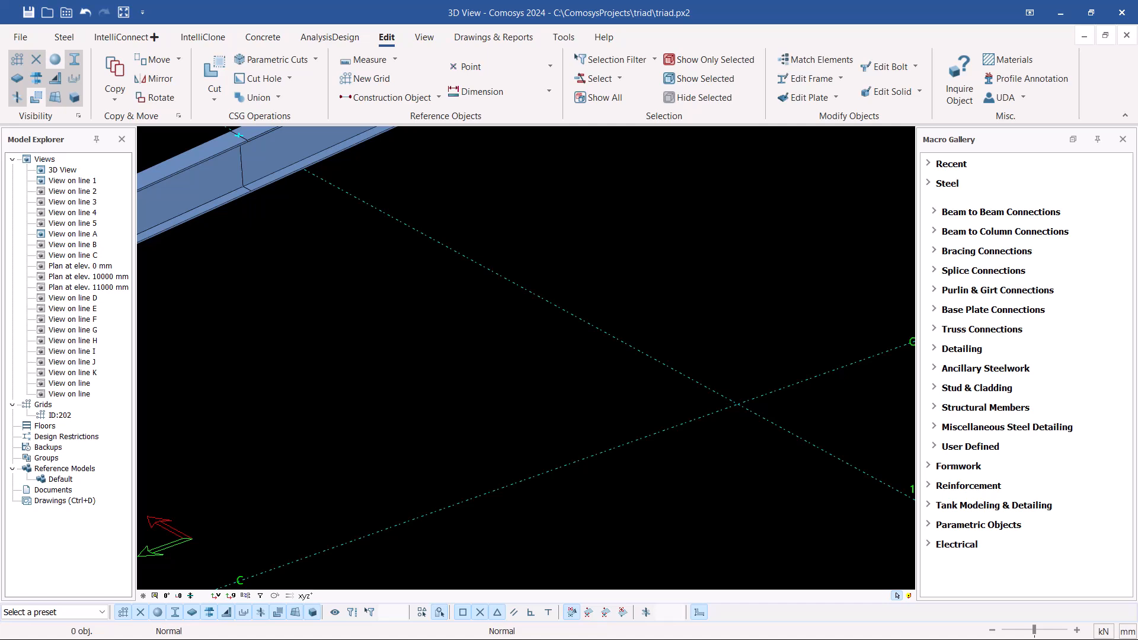
{"action": "scroll", "coordinate": [500, 251], "scroll_direction": "down", "scroll_amount": 6}
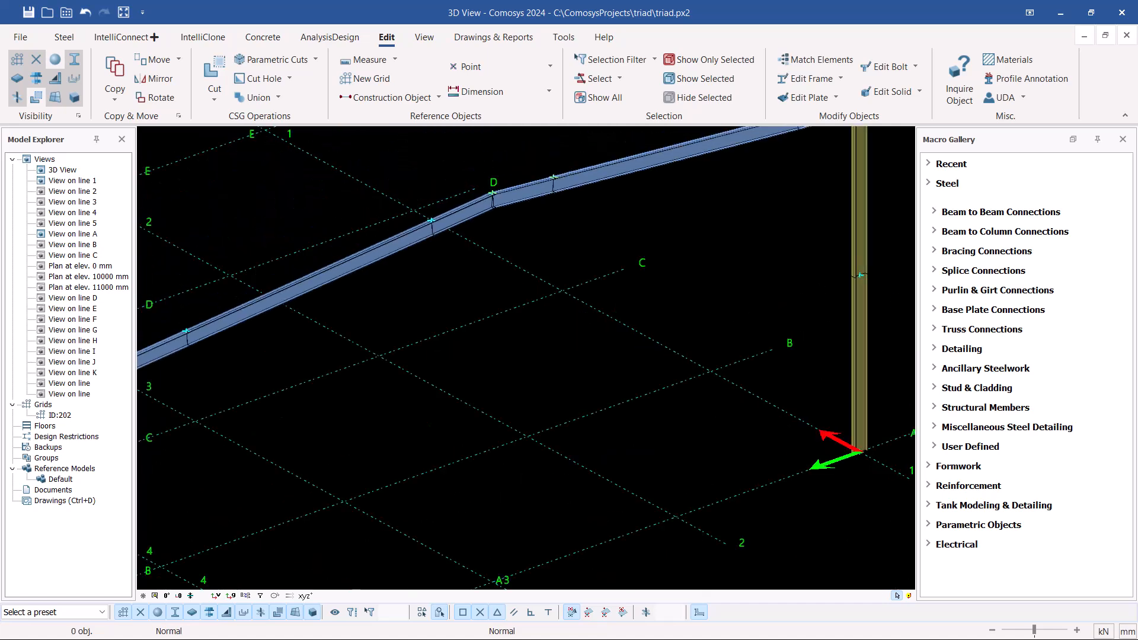
{"action": "scroll", "coordinate": [498, 257], "scroll_direction": "down", "scroll_amount": 2}
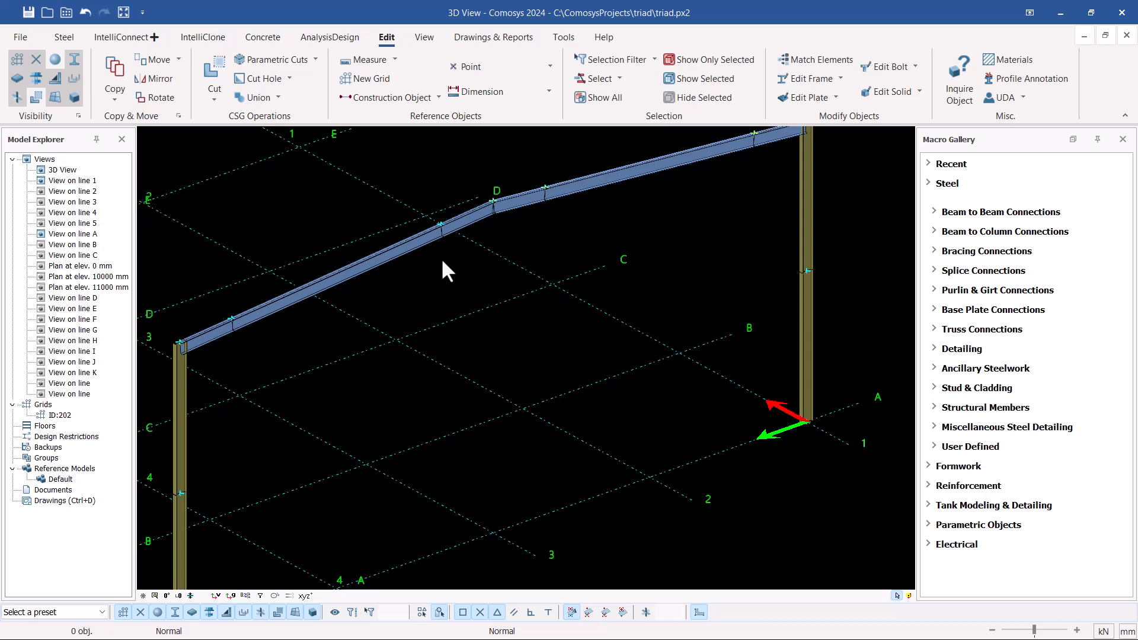
{"action": "scroll", "coordinate": [504, 224], "scroll_direction": "down", "scroll_amount": 2}
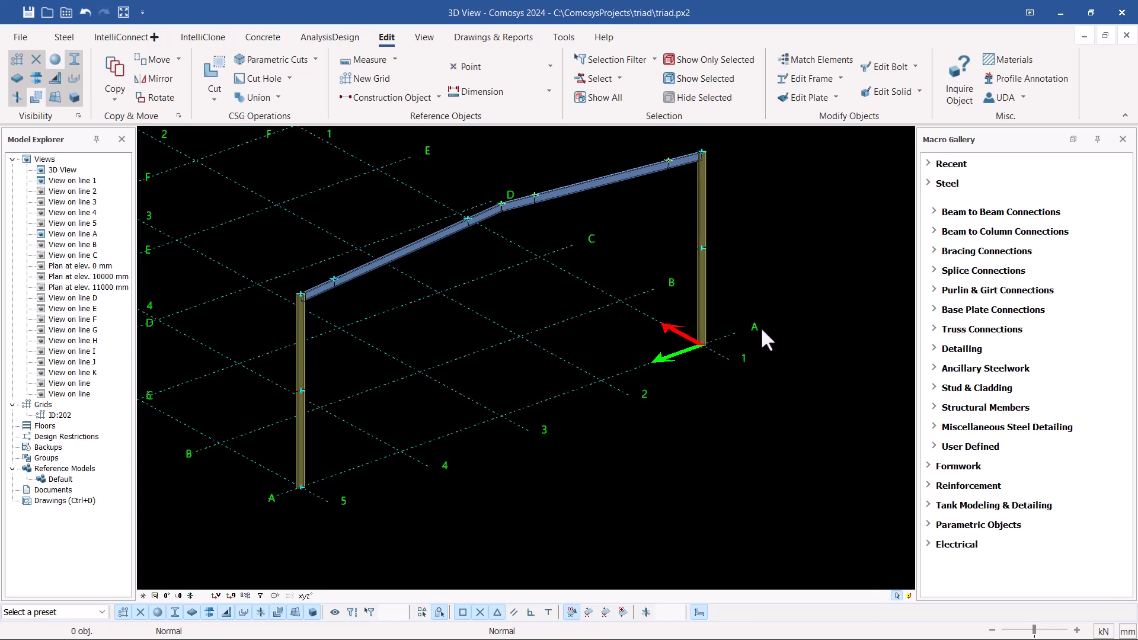
{"action": "double_click", "coordinate": [90, 235]}
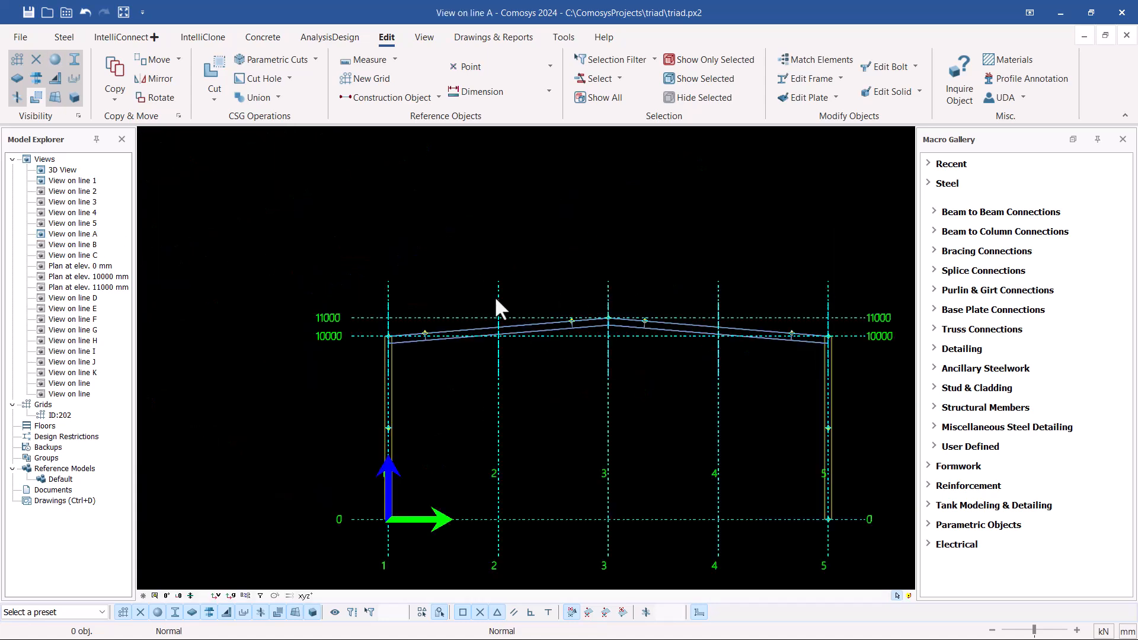
Examine the frame's ridge, rafter break points and column base in the View on line A
{"action": "scroll", "coordinate": [750, 342], "scroll_direction": "up", "scroll_amount": 5}
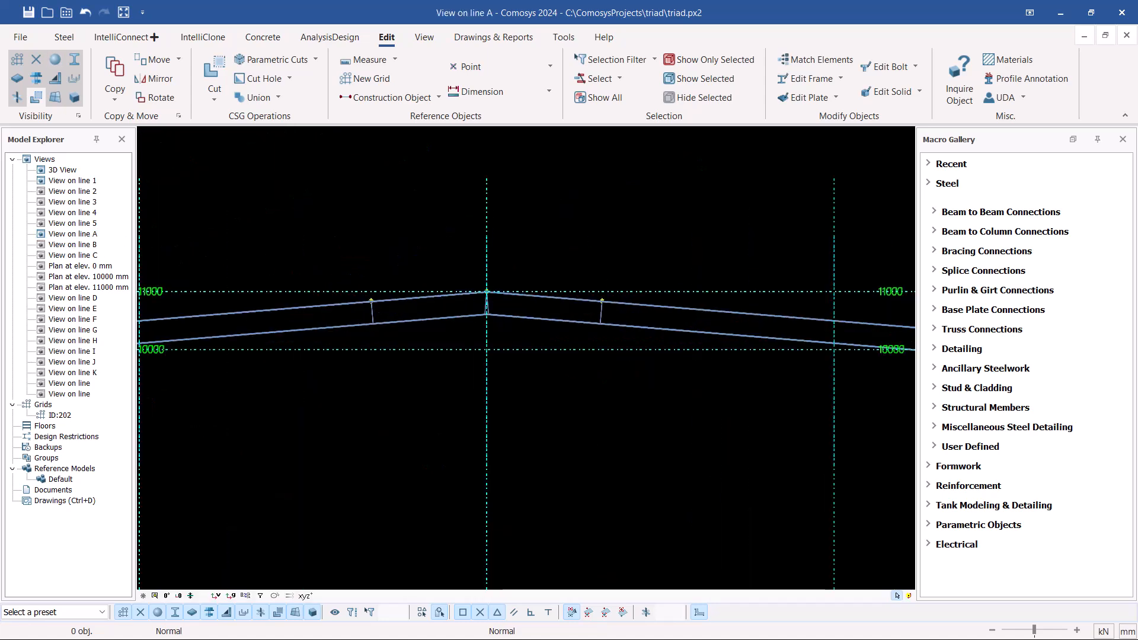
{"action": "scroll", "coordinate": [526, 272], "scroll_direction": "down", "scroll_amount": 3}
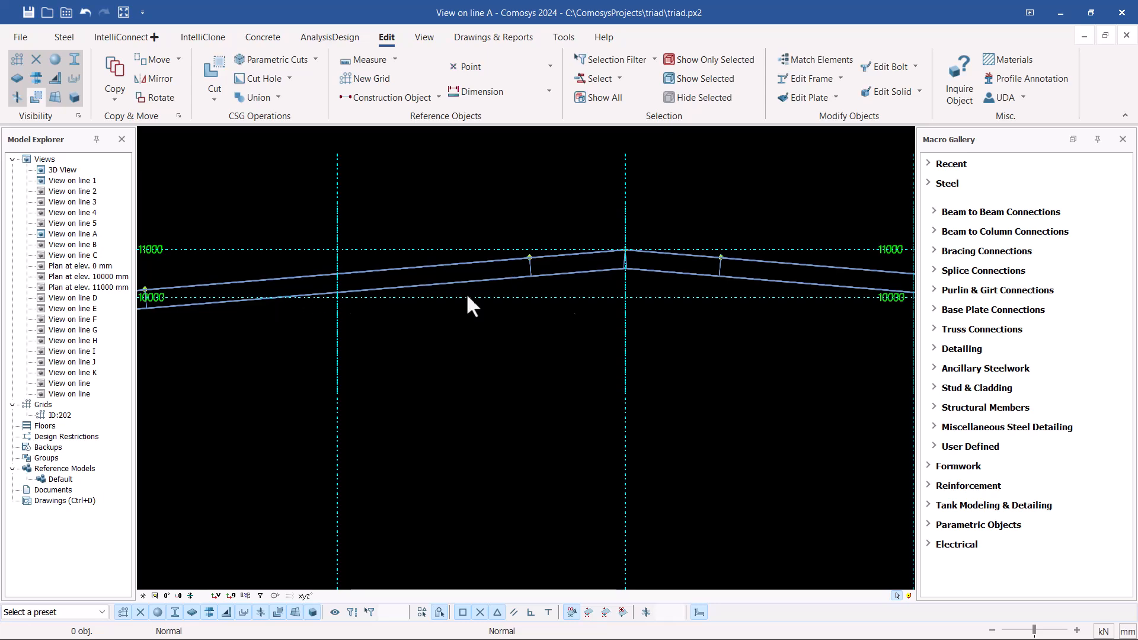
{"action": "scroll", "coordinate": [365, 302], "scroll_direction": "up", "scroll_amount": 5}
{"action": "scroll", "coordinate": [365, 294], "scroll_direction": "up", "scroll_amount": 4}
{"action": "scroll", "coordinate": [339, 287], "scroll_direction": "down", "scroll_amount": 5}
{"action": "scroll", "coordinate": [339, 268], "scroll_direction": "down", "scroll_amount": 4}
{"action": "scroll", "coordinate": [329, 475], "scroll_direction": "up", "scroll_amount": 5}
{"action": "scroll", "coordinate": [333, 415], "scroll_direction": "up", "scroll_amount": 1}
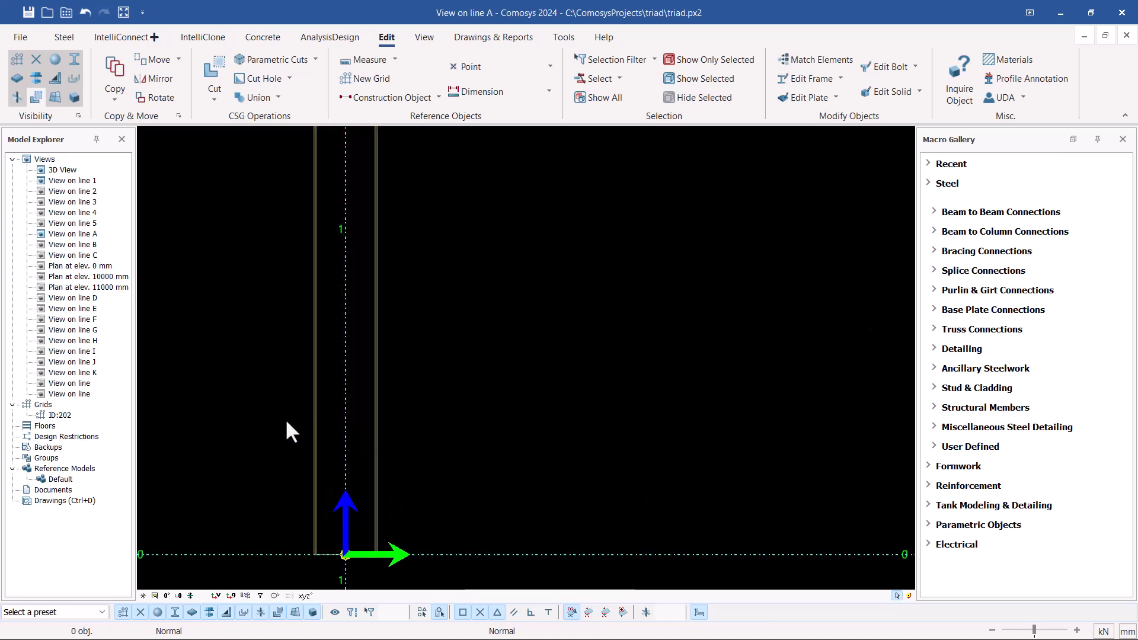
{"action": "scroll", "coordinate": [294, 422], "scroll_direction": "down", "scroll_amount": 3}
{"action": "scroll", "coordinate": [307, 432], "scroll_direction": "down", "scroll_amount": 3}
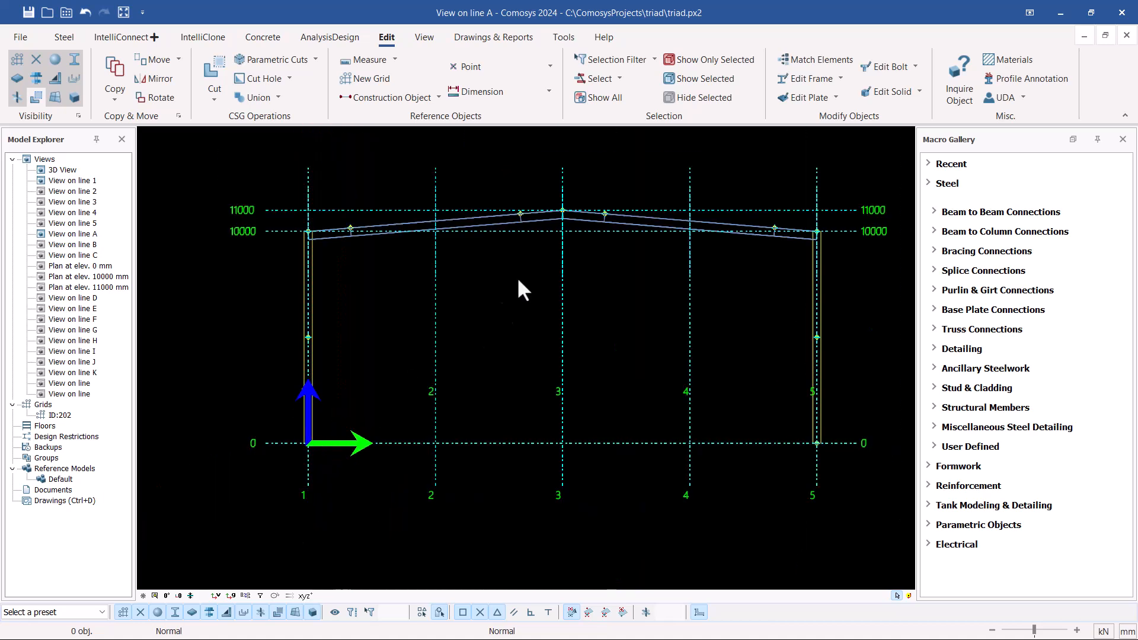
{"action": "scroll", "coordinate": [567, 215], "scroll_direction": "up", "scroll_amount": 3}
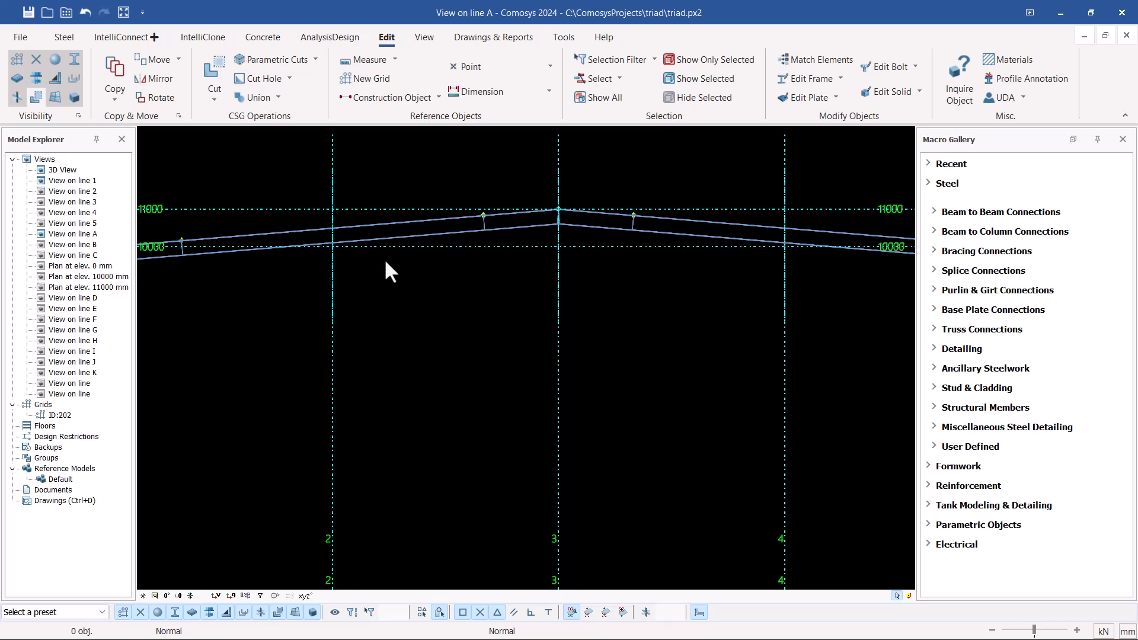
Open the 3D View and check the profile properties of the lower column segment at grid A-5
{"action": "double_click", "coordinate": [62, 170]}
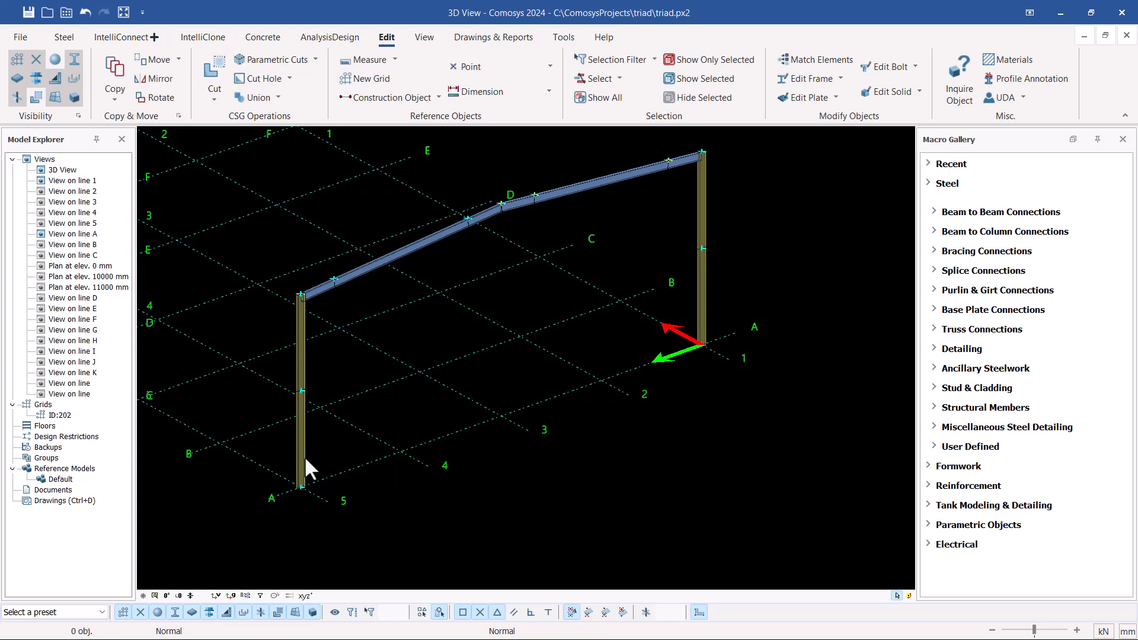
{"action": "scroll", "coordinate": [306, 460], "scroll_direction": "up", "scroll_amount": 5}
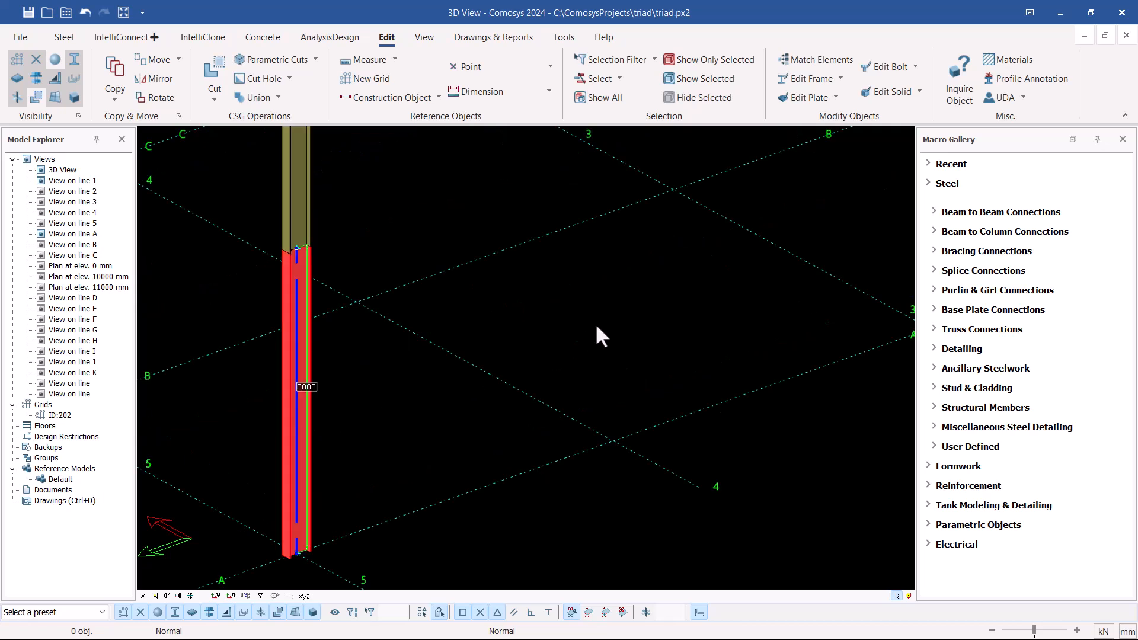
{"action": "double_click", "coordinate": [296, 372]}
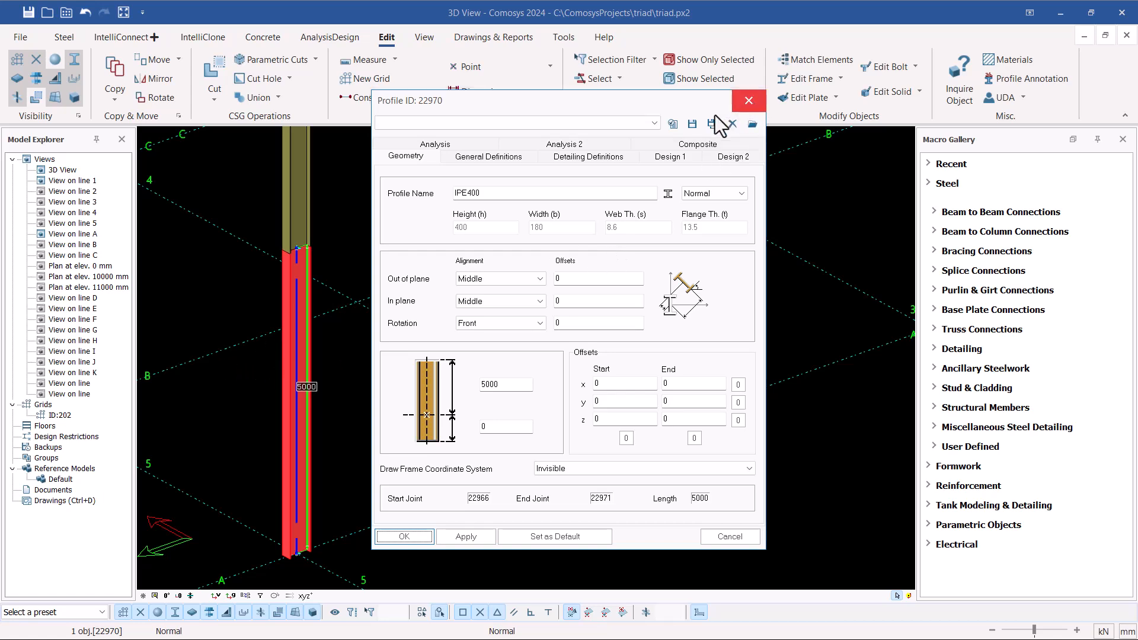
{"action": "left_click", "coordinate": [749, 100]}
{"action": "scroll", "coordinate": [275, 374], "scroll_direction": "down", "scroll_amount": 3}
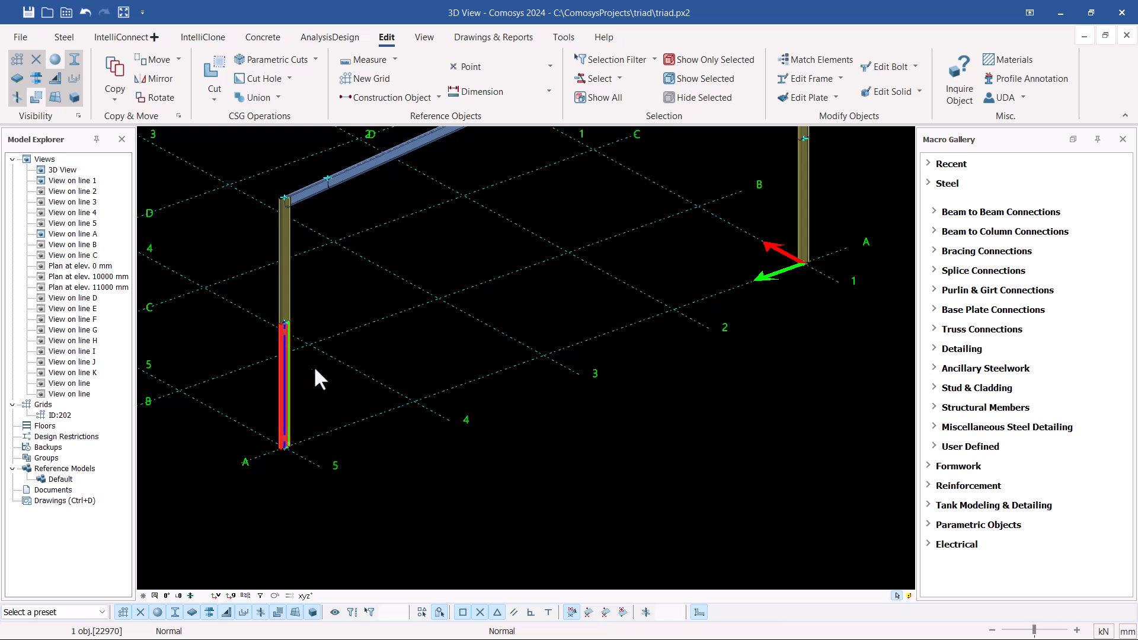
Add the lower column segment at grid line 1 to the selection and open the tapered profile definition for both segments
{"action": "scroll", "coordinate": [288, 356], "scroll_direction": "up", "scroll_amount": 2}
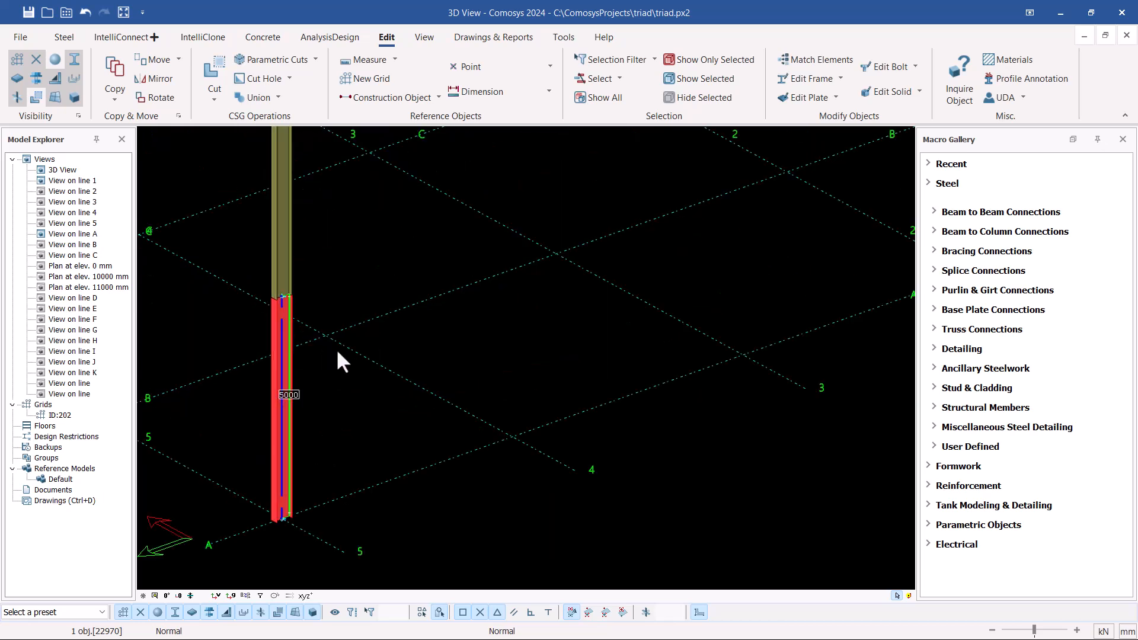
{"action": "scroll", "coordinate": [285, 380], "scroll_direction": "down", "scroll_amount": 2}
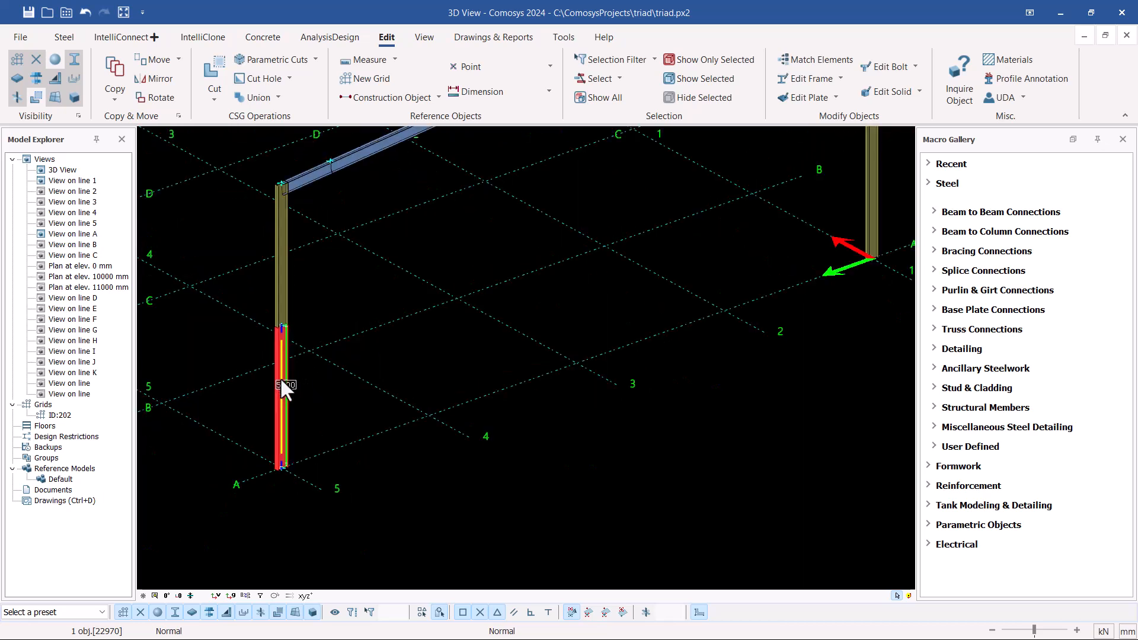
{"action": "left_click", "coordinate": [873, 190]}
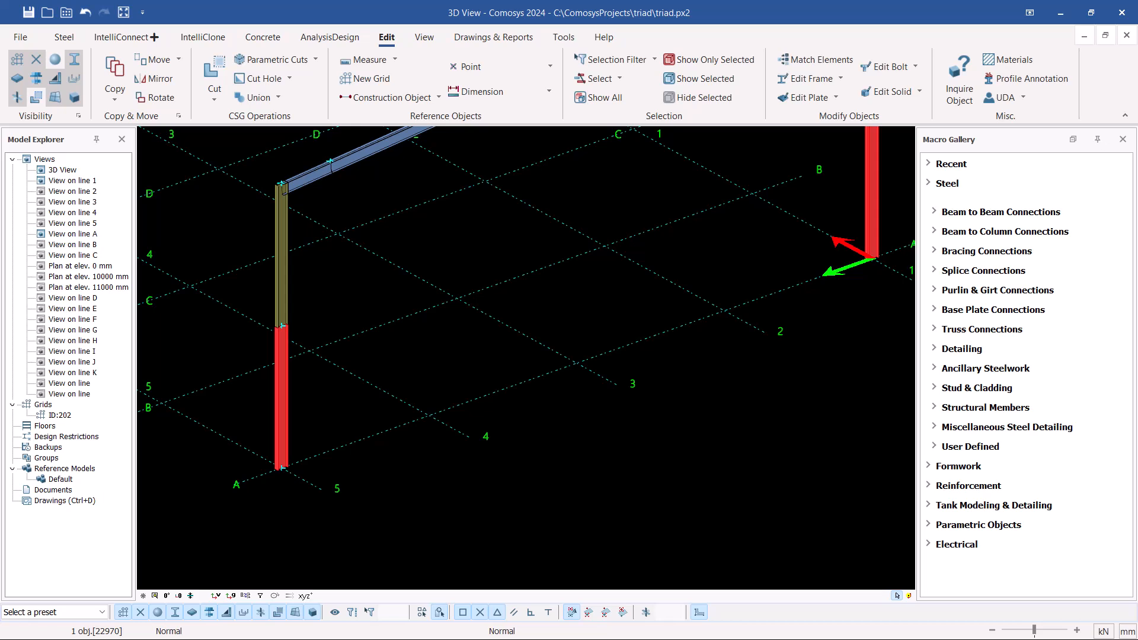
{"action": "double_click", "coordinate": [872, 190]}
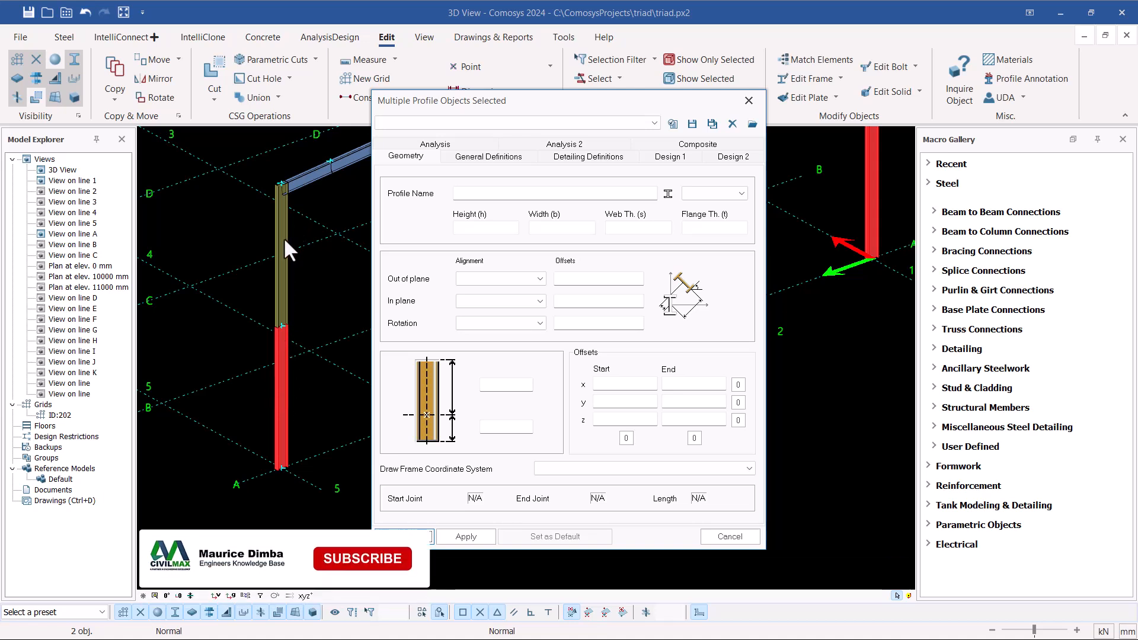
{"action": "left_click_drag", "start_coordinate": [570, 95], "coordinate": [719, 57]}
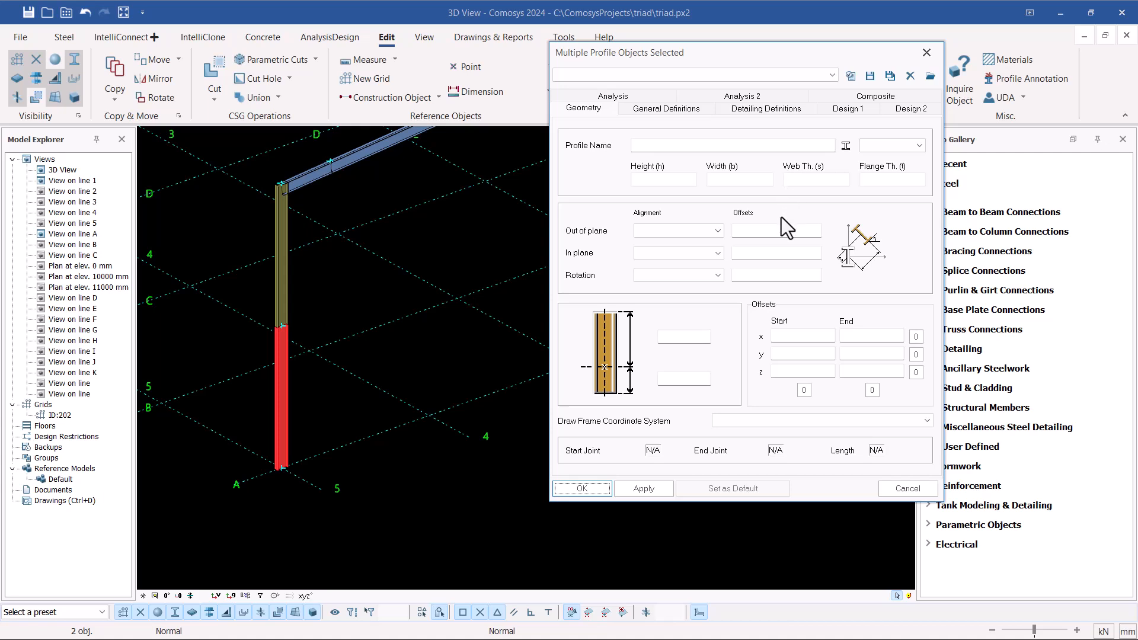
{"action": "left_click", "coordinate": [846, 146]}
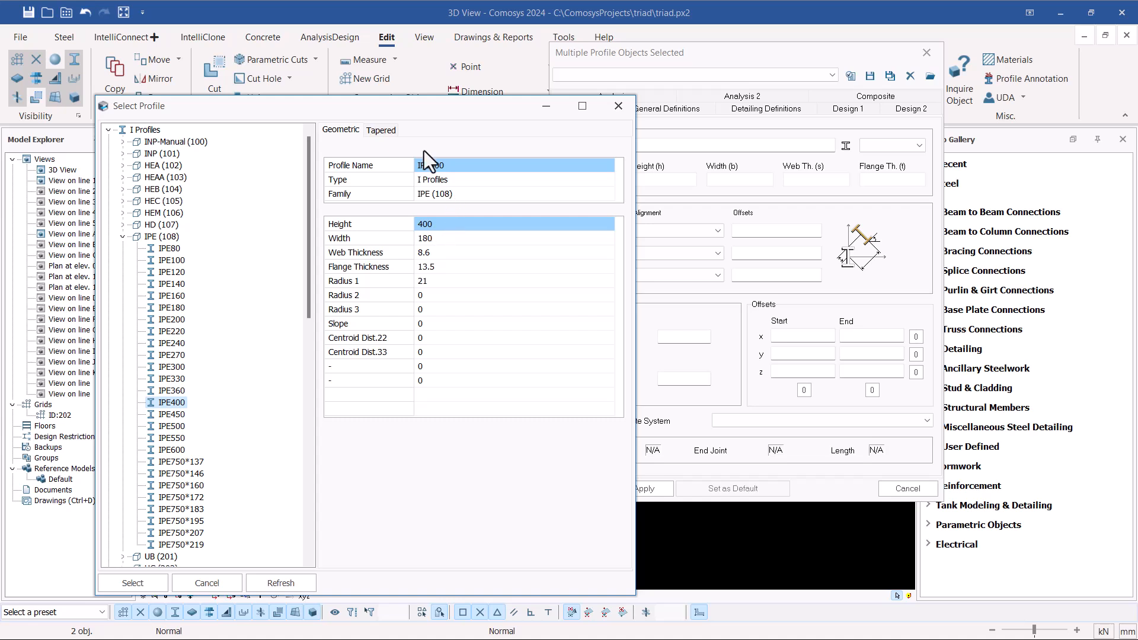
{"action": "left_click", "coordinate": [382, 130]}
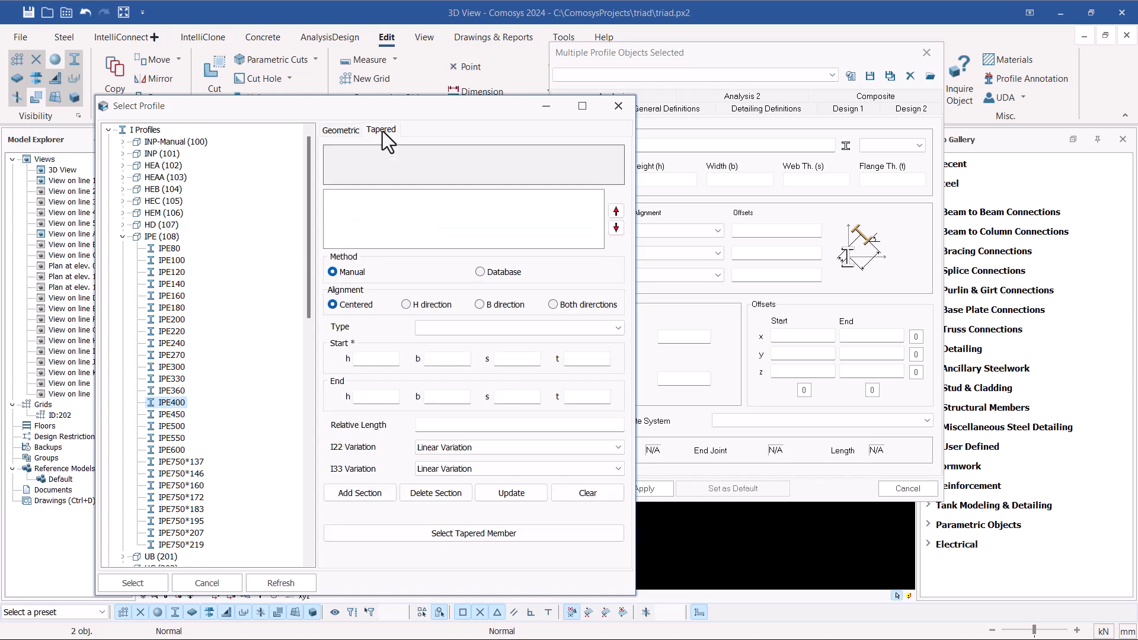
{"action": "left_click_drag", "start_coordinate": [394, 108], "coordinate": [306, 92]}
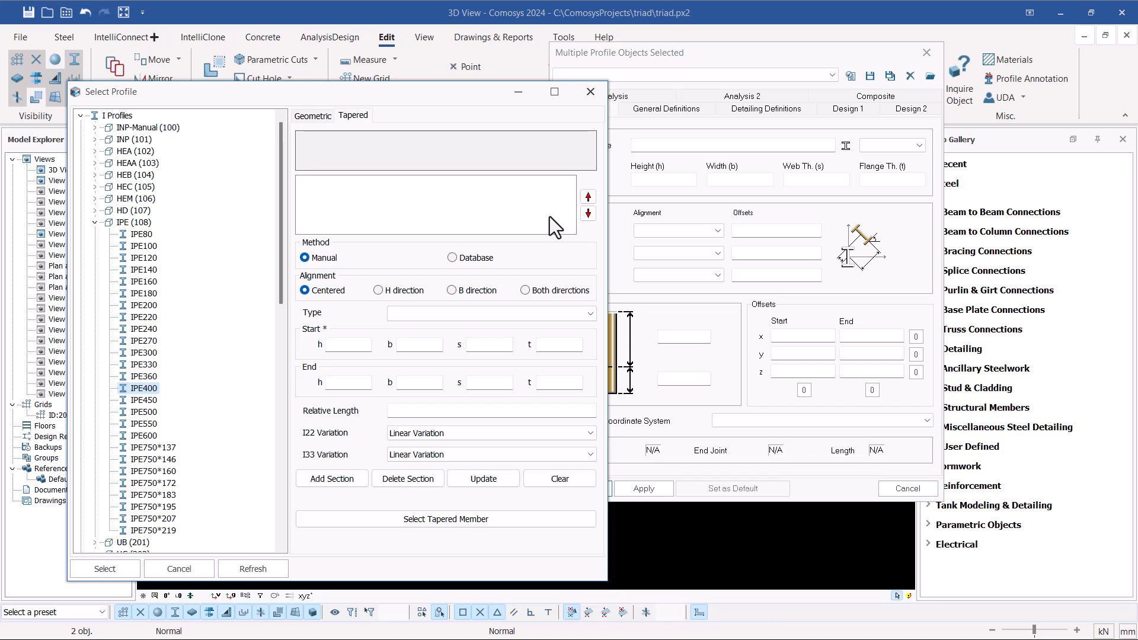
Enter the tapered section's start height 400 and width 180, taken from the IPE400 geometry
{"action": "left_click", "coordinate": [313, 116]}
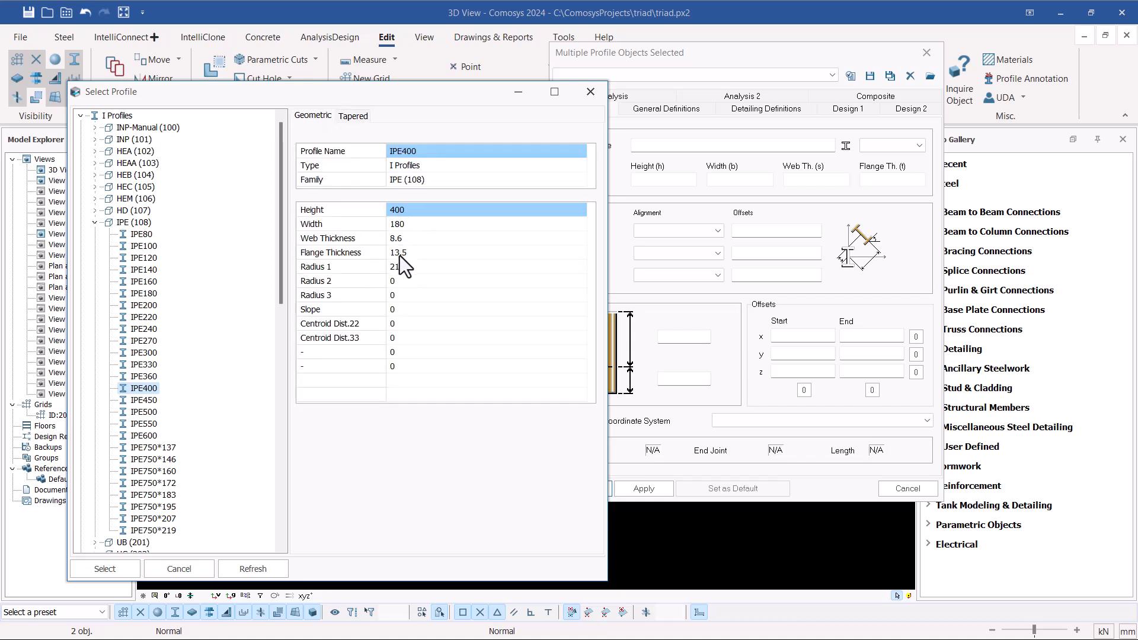
{"action": "left_click", "coordinate": [356, 116]}
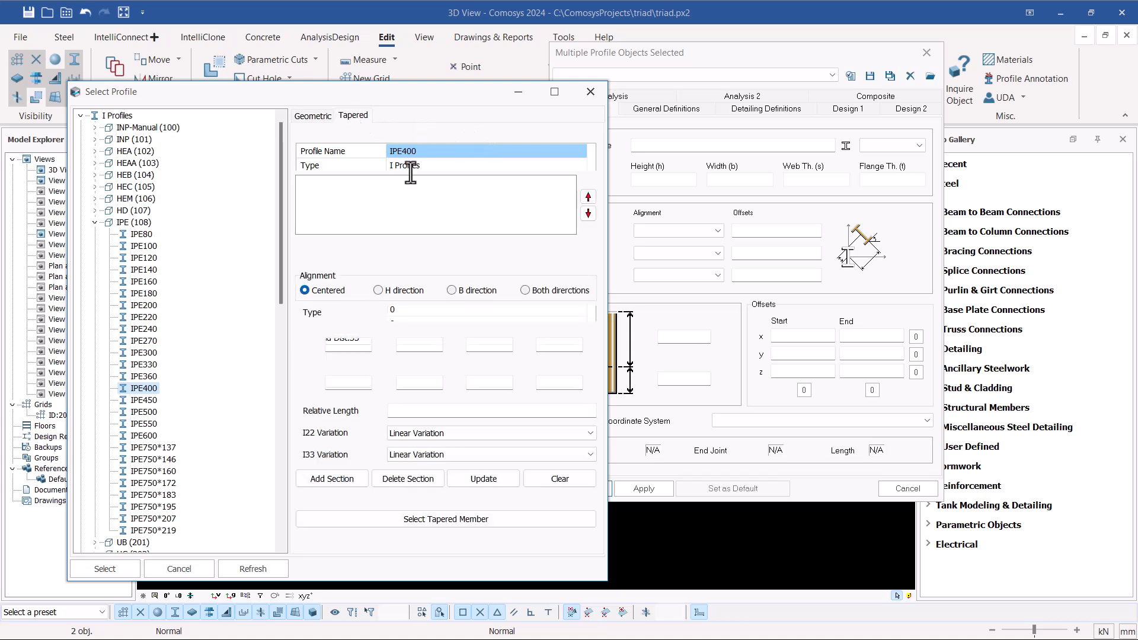
{"action": "left_click", "coordinate": [342, 346]}
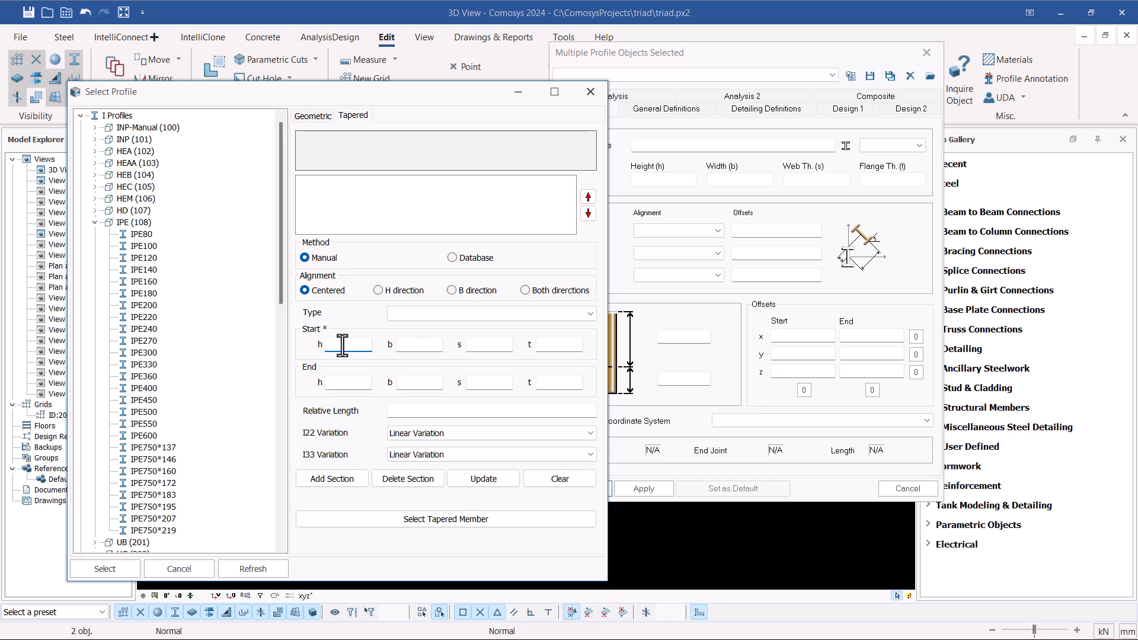
{"action": "type", "text": "400"}
{"action": "left_click", "coordinate": [313, 116]}
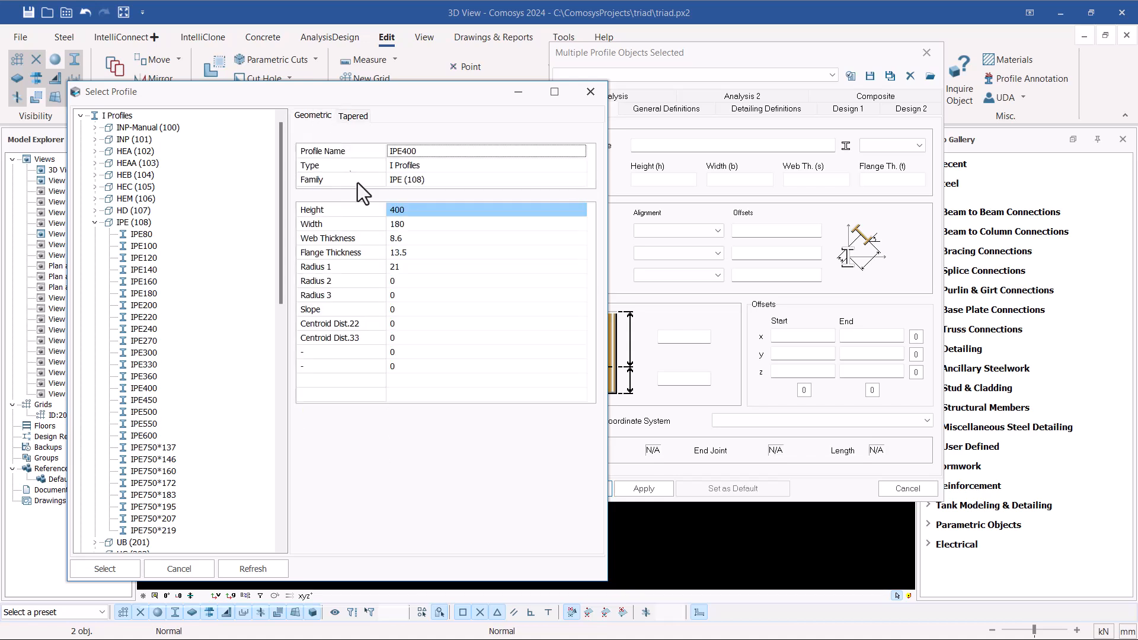
{"action": "left_click", "coordinate": [354, 117]}
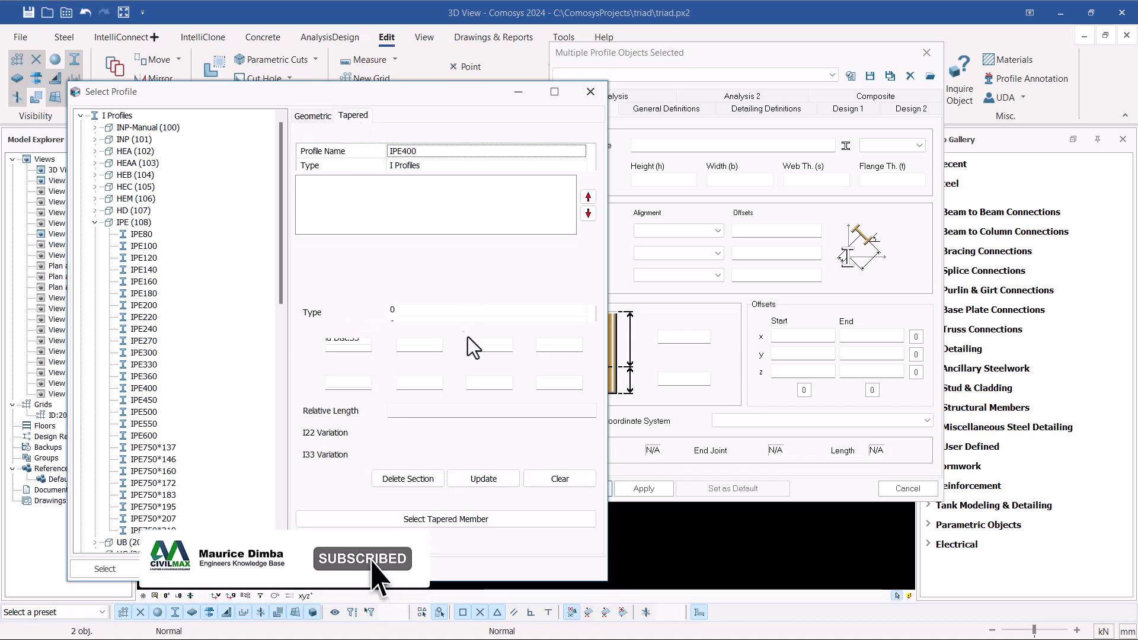
{"action": "left_click", "coordinate": [422, 346]}
{"action": "type", "text": "180"}
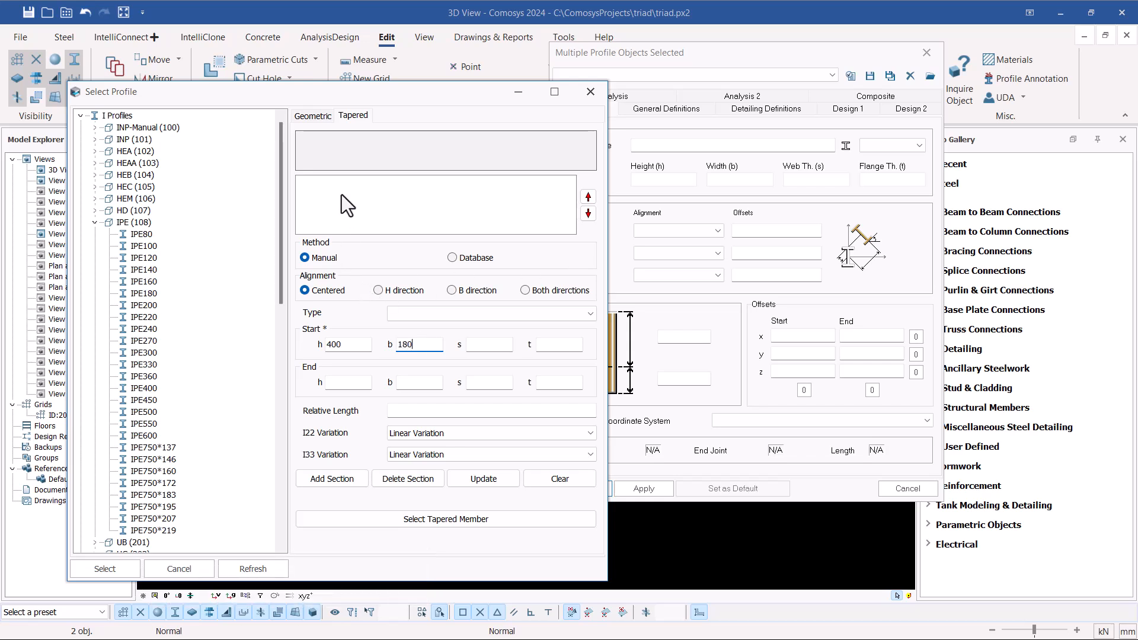
Enter the start web thickness 8.6 and flange thickness 13.5 from the IPE400 geometry
{"action": "left_click", "coordinate": [313, 116]}
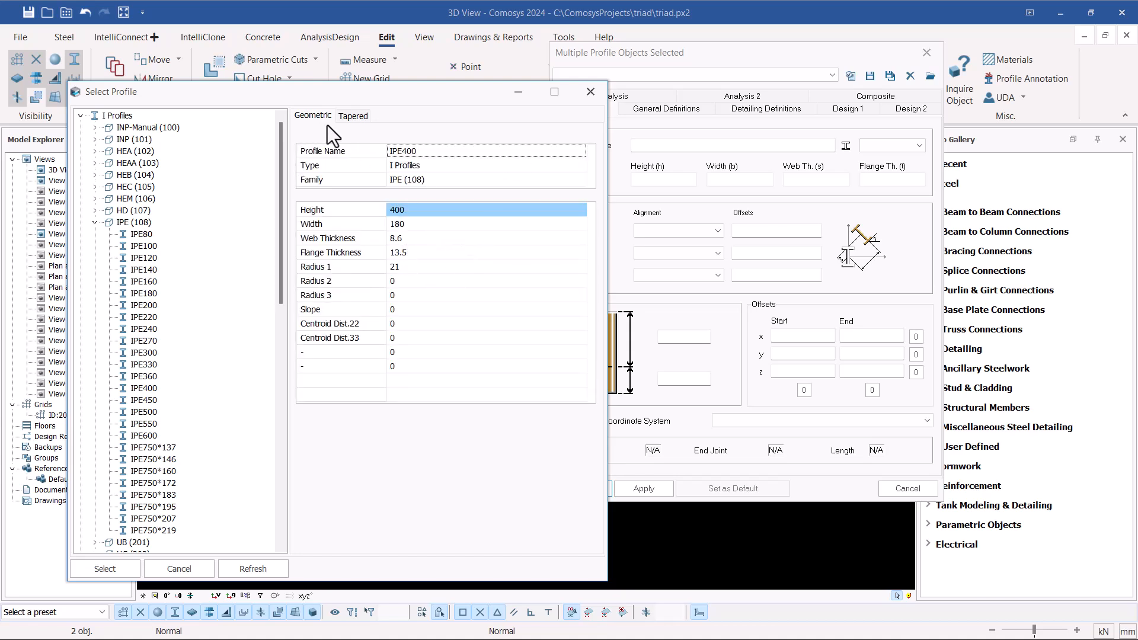
{"action": "left_click", "coordinate": [354, 116]}
{"action": "left_click", "coordinate": [491, 344]}
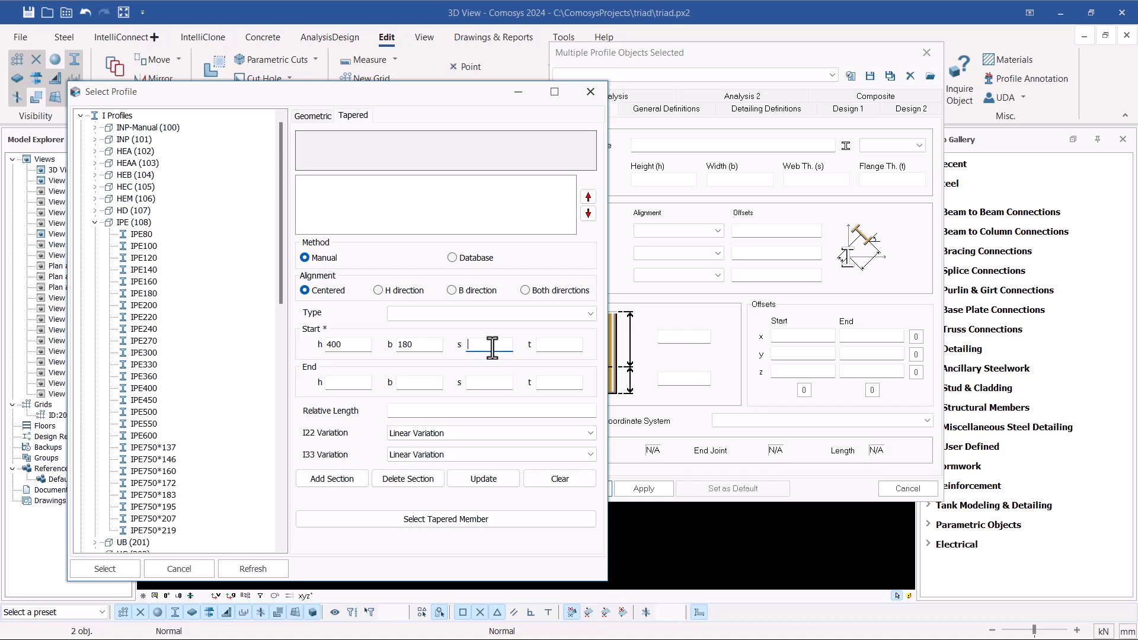
{"action": "type", "text": "8.6"}
{"action": "left_click", "coordinate": [554, 345]}
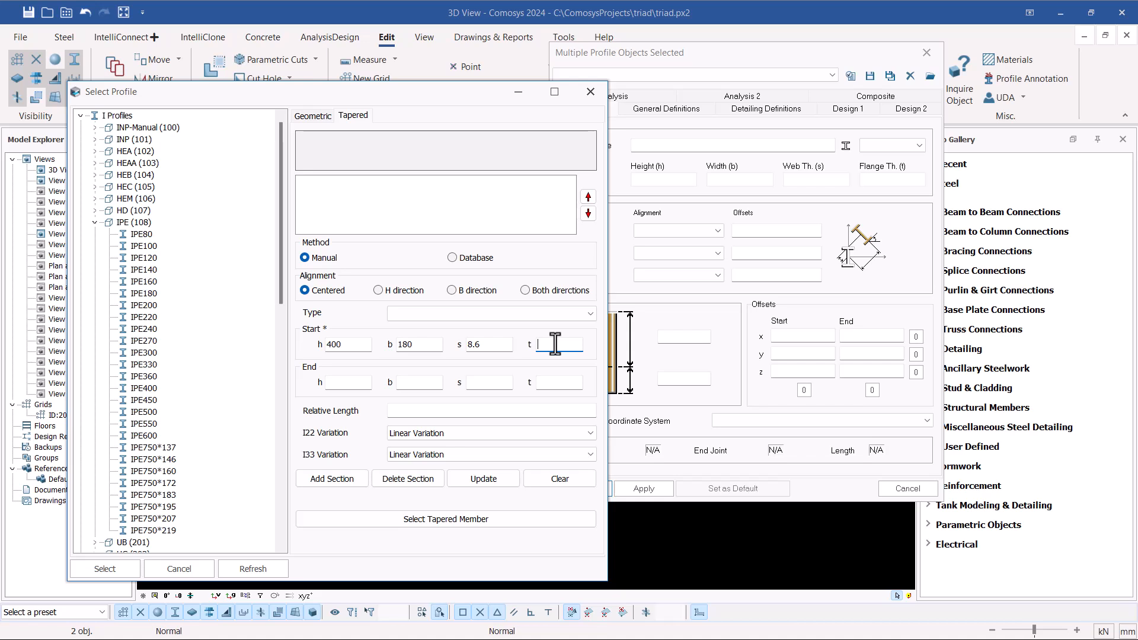
{"action": "type", "text": "13.5"}
Define the tapered section's end with height 500, width 180, web thickness 8.6 and flange thickness 13.5
{"action": "left_click_drag", "start_coordinate": [442, 104], "coordinate": [844, 118]}
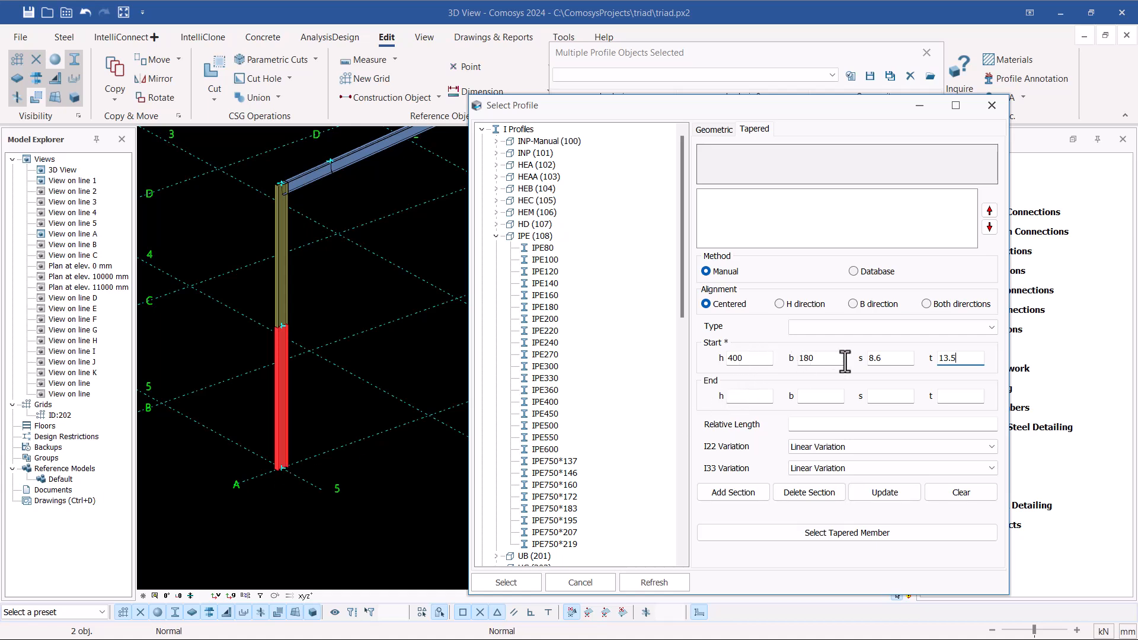
{"action": "left_click", "coordinate": [743, 396]}
{"action": "type", "text": "500"}
{"action": "left_click", "coordinate": [813, 398]}
{"action": "type", "text": "180"}
{"action": "left_click", "coordinate": [886, 395]}
{"action": "type", "text": "8.6"}
{"action": "left_click", "coordinate": [952, 393]}
{"action": "type", "text": "13.5"}
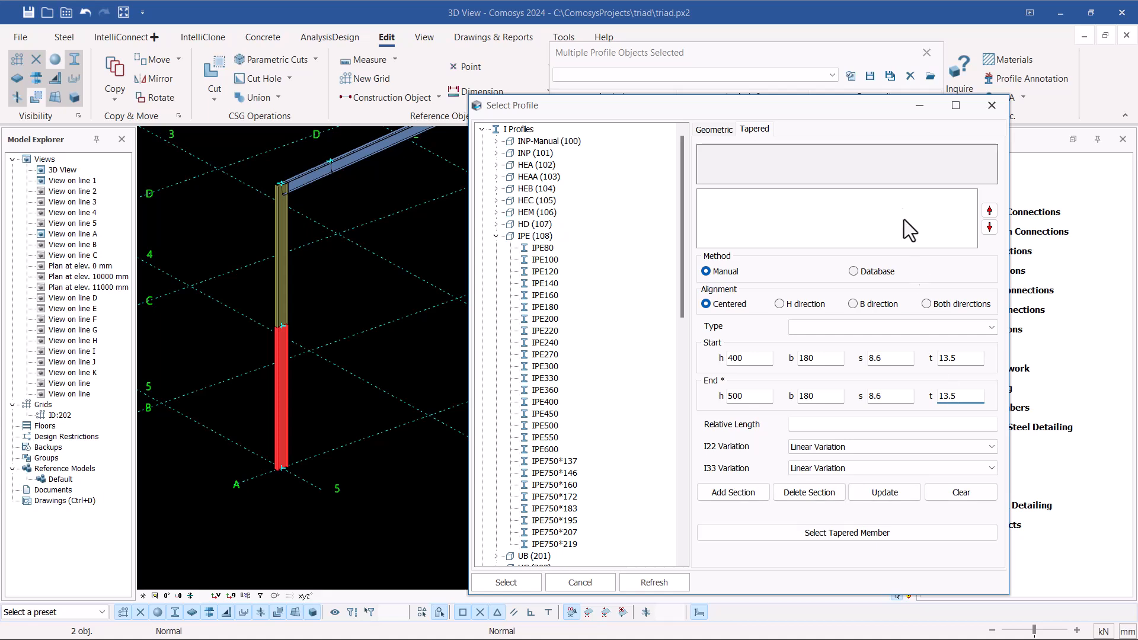
Set the tapered section's relative length to 3000
{"action": "left_click_drag", "start_coordinate": [844, 110], "coordinate": [795, 48]}
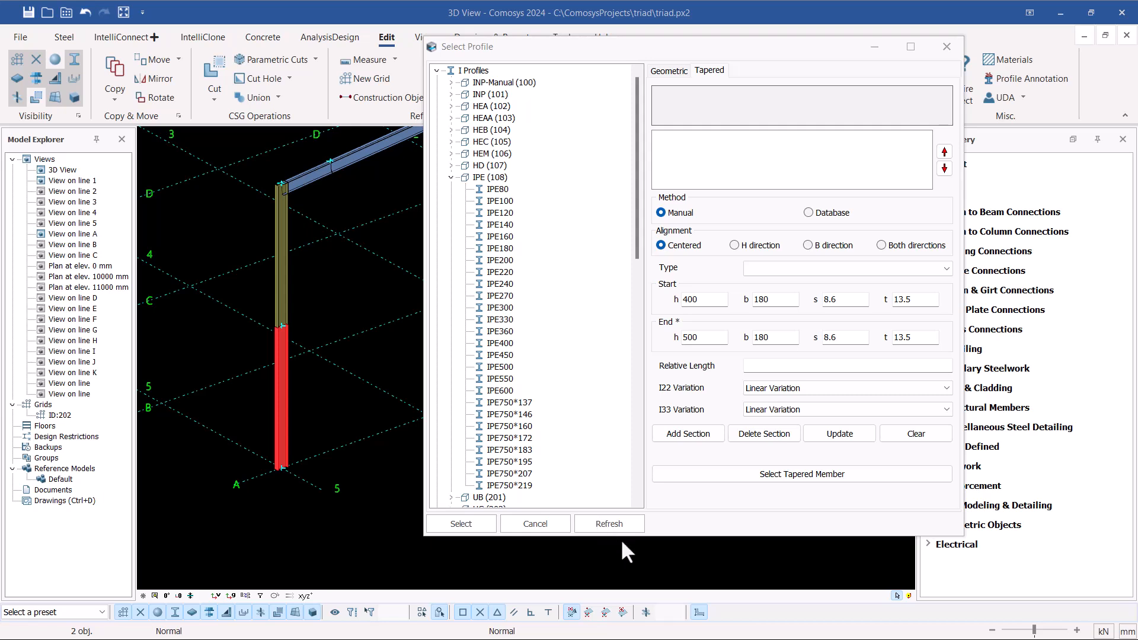
{"action": "left_click", "coordinate": [757, 366]}
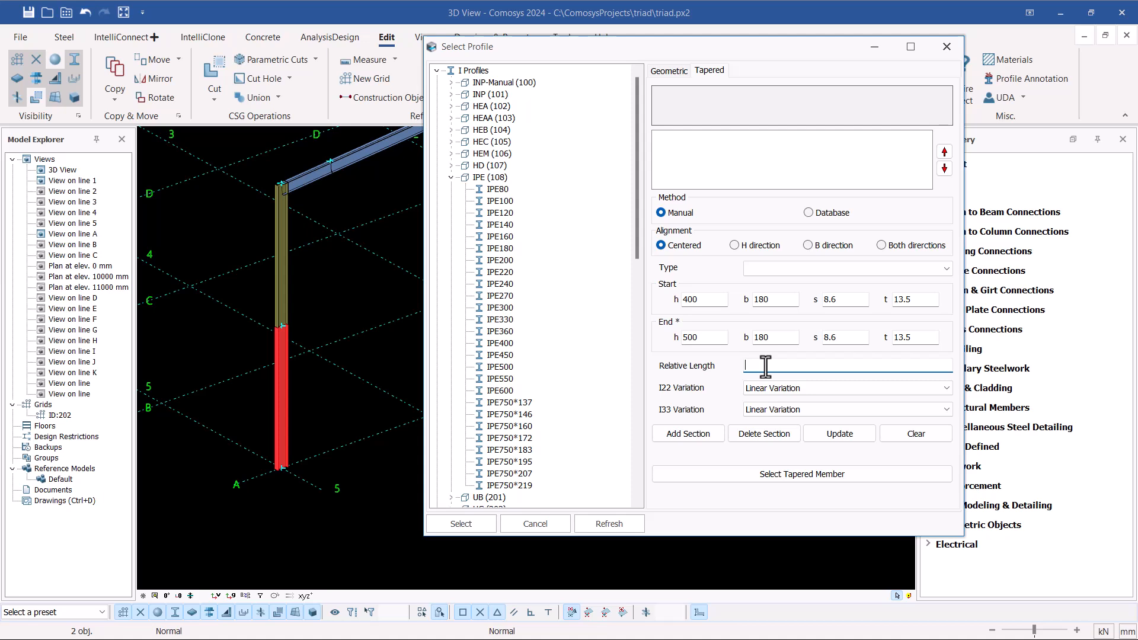
{"action": "type", "text": "500"}
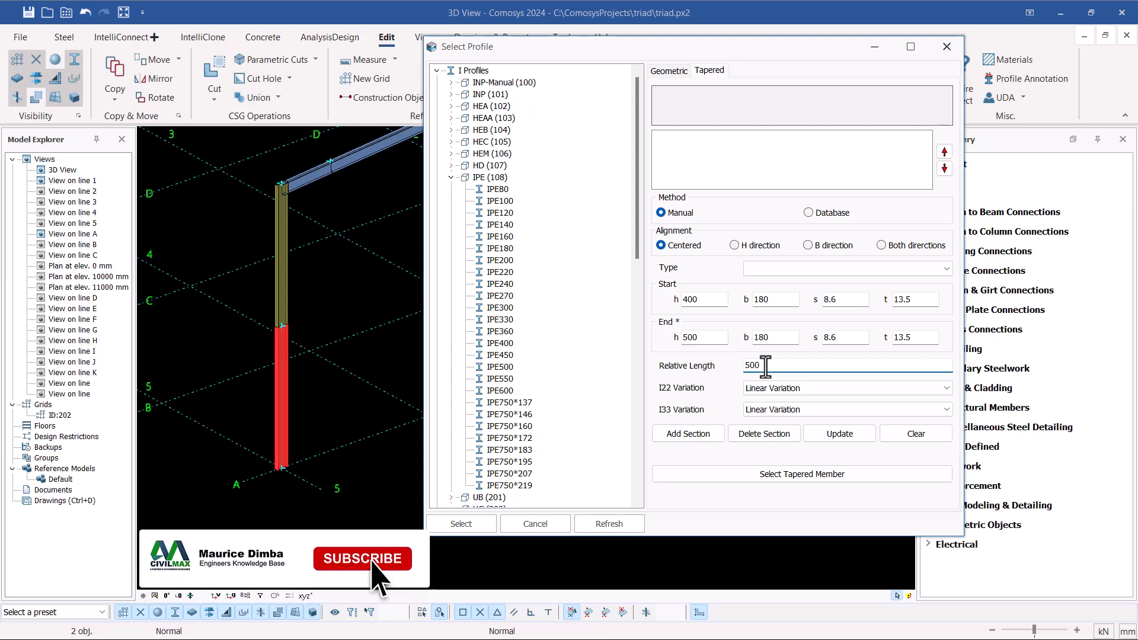
{"action": "key", "text": "BackSpace"}
{"action": "key", "text": "BackSpace"}
{"action": "key", "text": "BackSpace"}
{"action": "type", "text": "3000"}
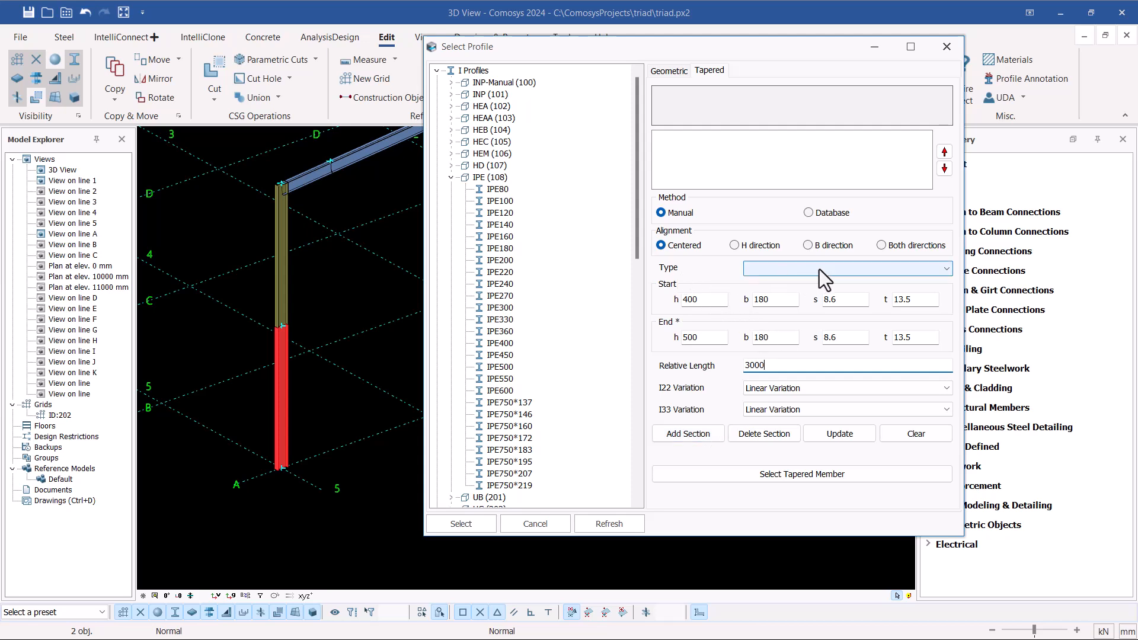
Choose the I section type and add the defined section to the tapered member
{"action": "left_click", "coordinate": [943, 268]}
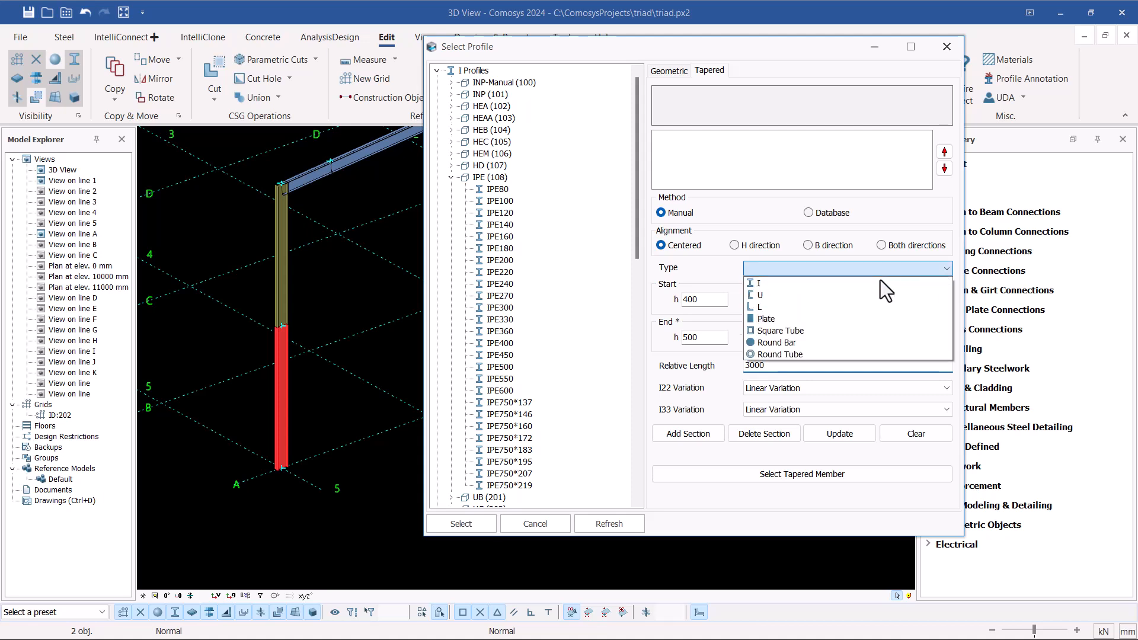
{"action": "left_click", "coordinate": [761, 285]}
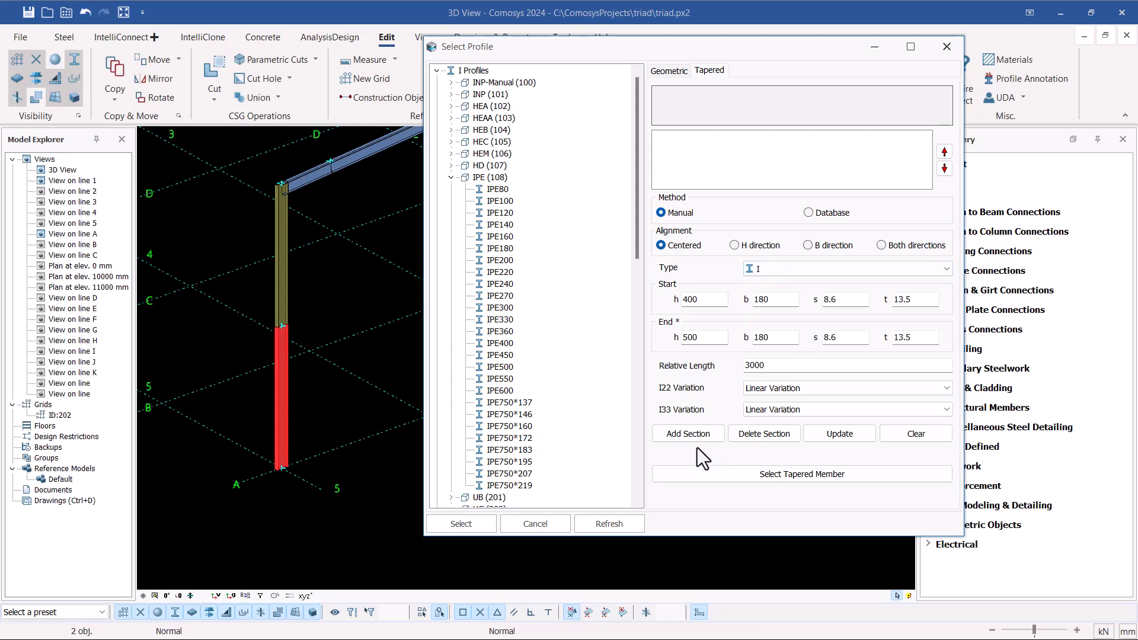
{"action": "left_click", "coordinate": [676, 435]}
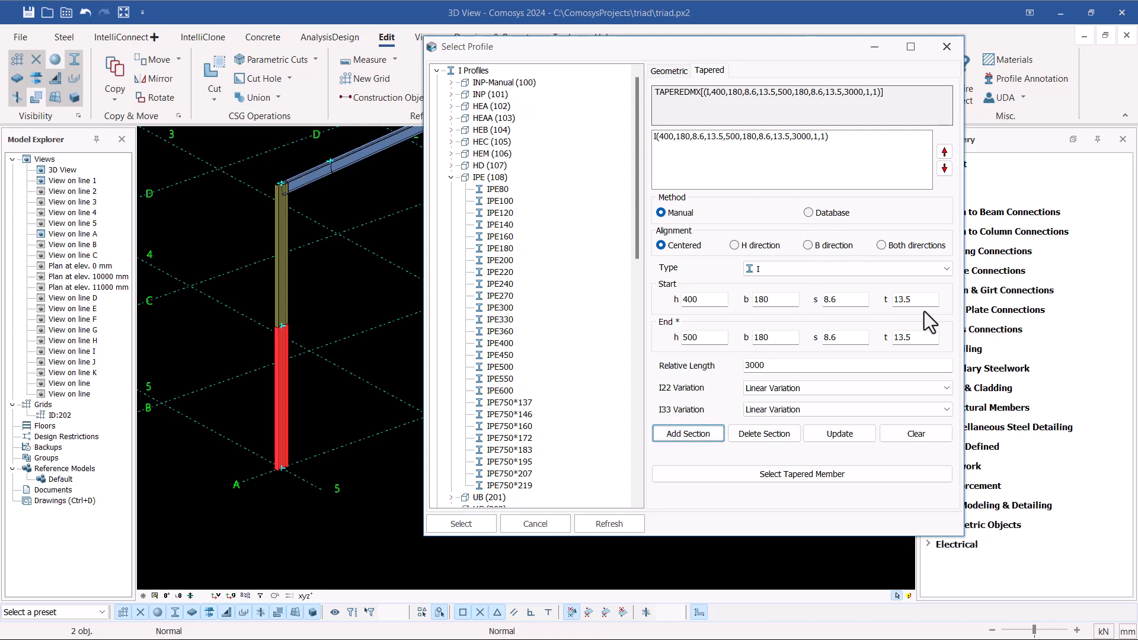
Assign the defined 400-to-500 tapered I section to both selected lower column segments and apply the profile change
{"action": "left_click", "coordinate": [793, 475]}
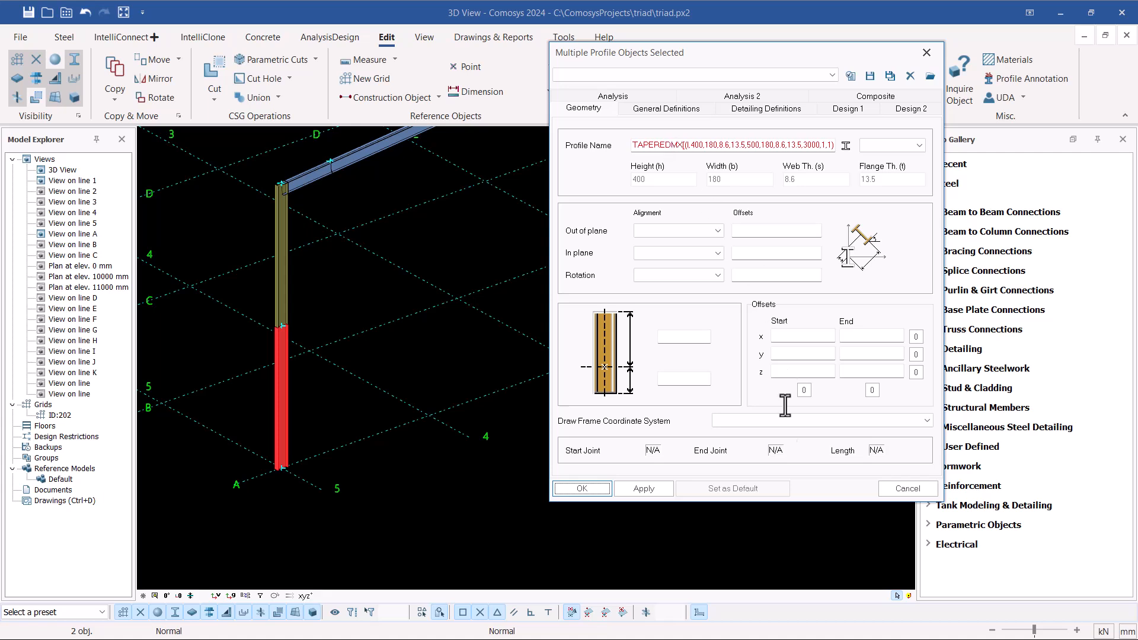
{"action": "left_click", "coordinate": [655, 491]}
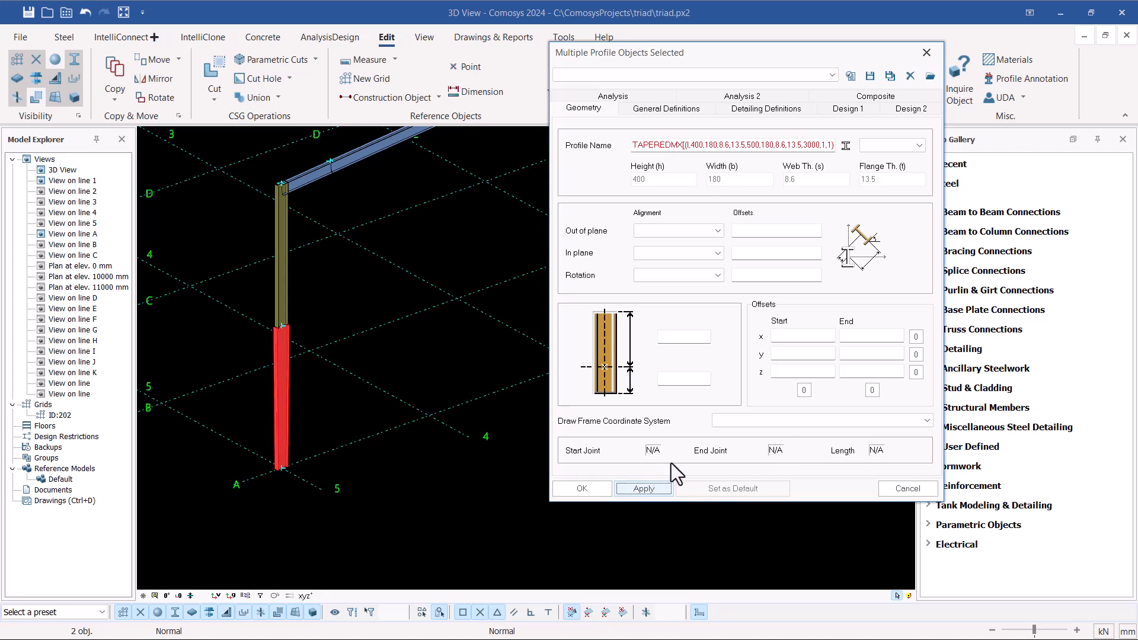
{"action": "left_click", "coordinate": [583, 490]}
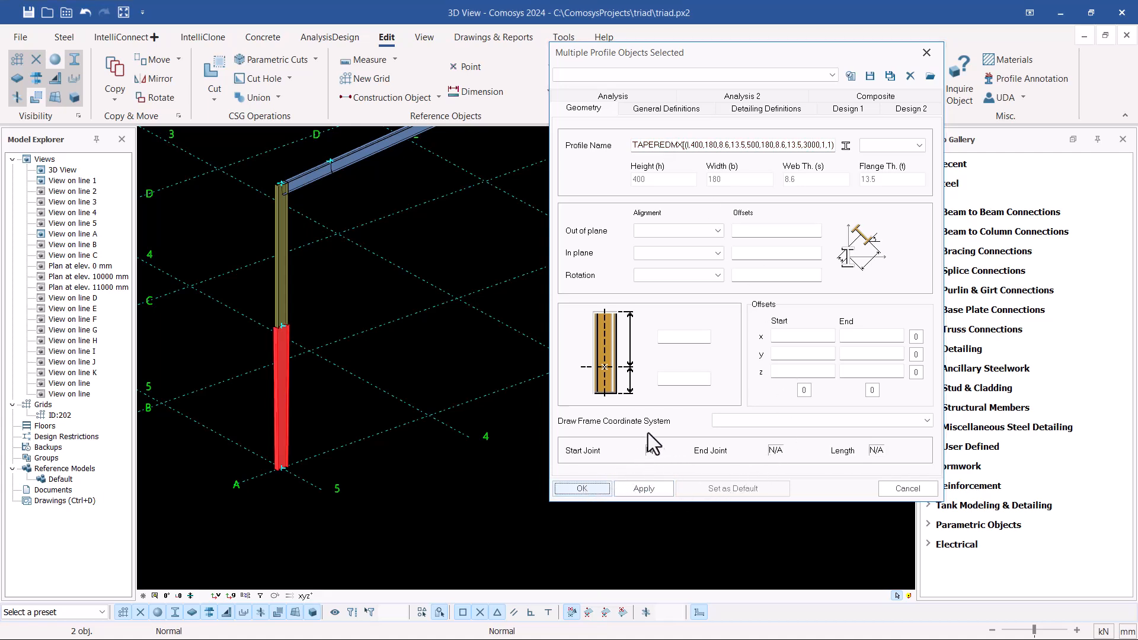
Deselect the lower column segments and examine the joints between the tapered lower segments and the upper column segments
{"action": "scroll", "coordinate": [542, 418], "scroll_direction": "down", "scroll_amount": 2}
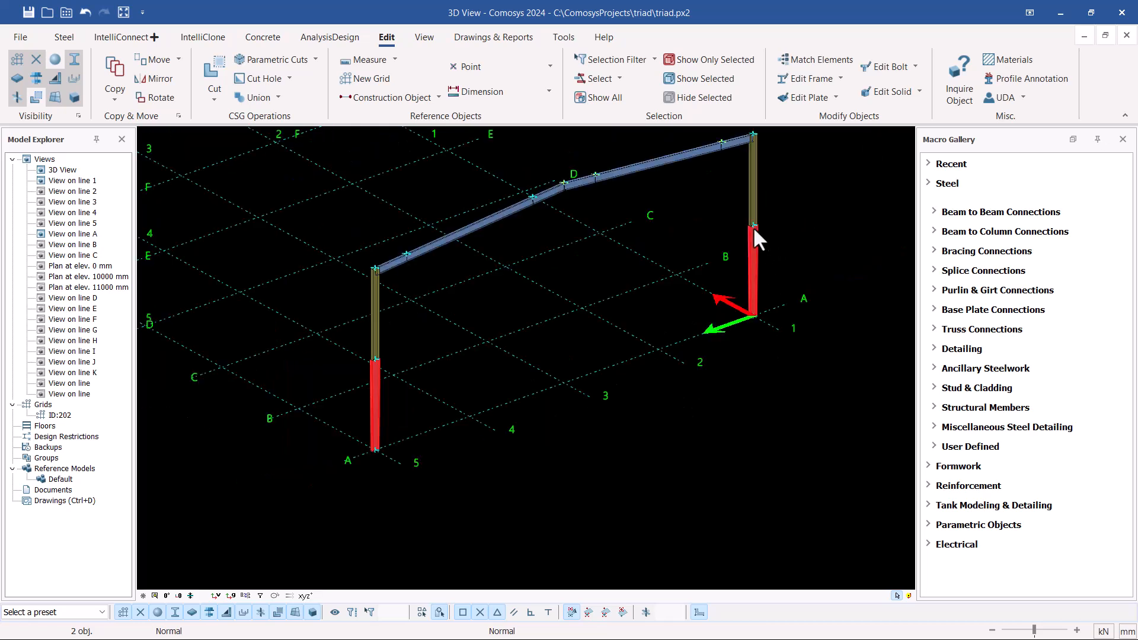
{"action": "scroll", "coordinate": [758, 237], "scroll_direction": "up", "scroll_amount": 5}
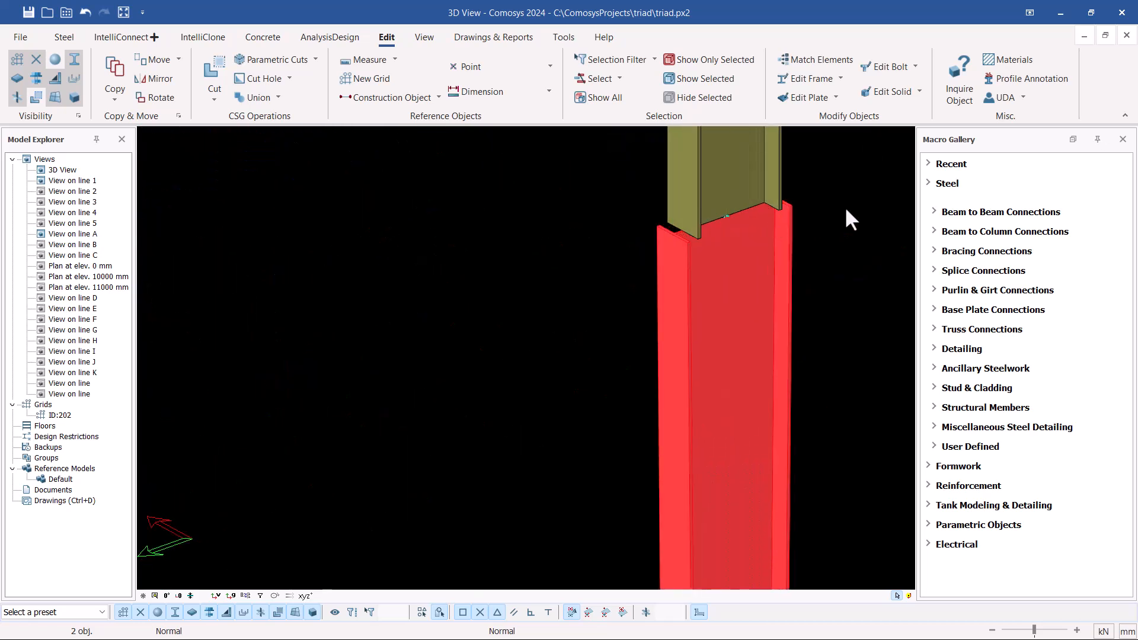
{"action": "left_click", "coordinate": [837, 248]}
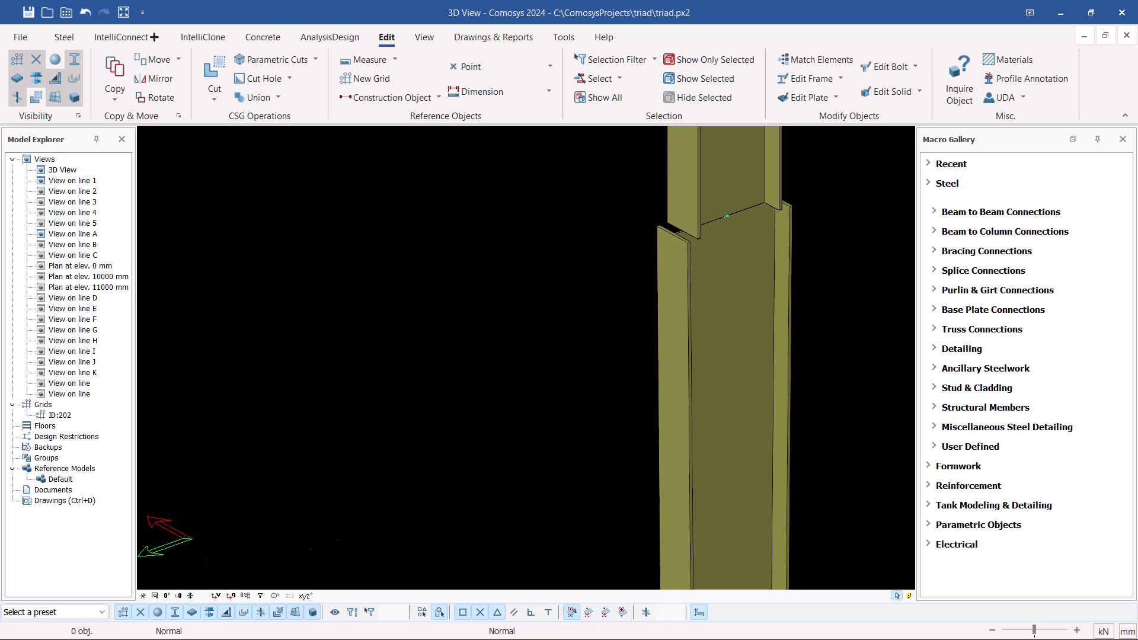
{"action": "scroll", "coordinate": [794, 240], "scroll_direction": "down", "scroll_amount": 5}
{"action": "scroll", "coordinate": [224, 413], "scroll_direction": "up", "scroll_amount": 5}
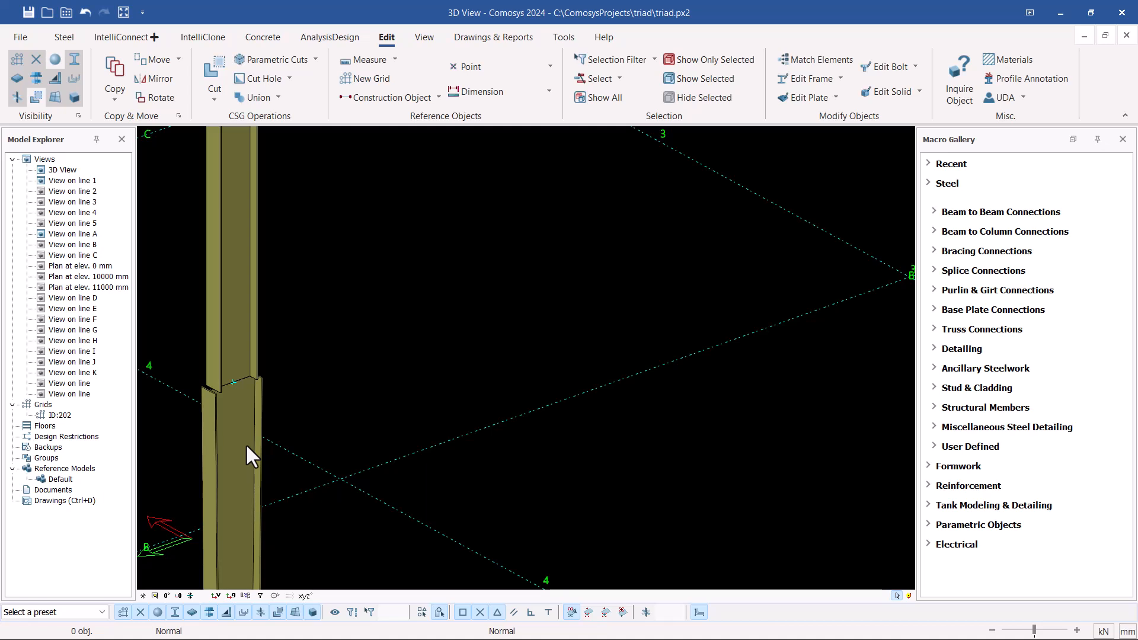
{"action": "scroll", "coordinate": [364, 438], "scroll_direction": "down", "scroll_amount": 5}
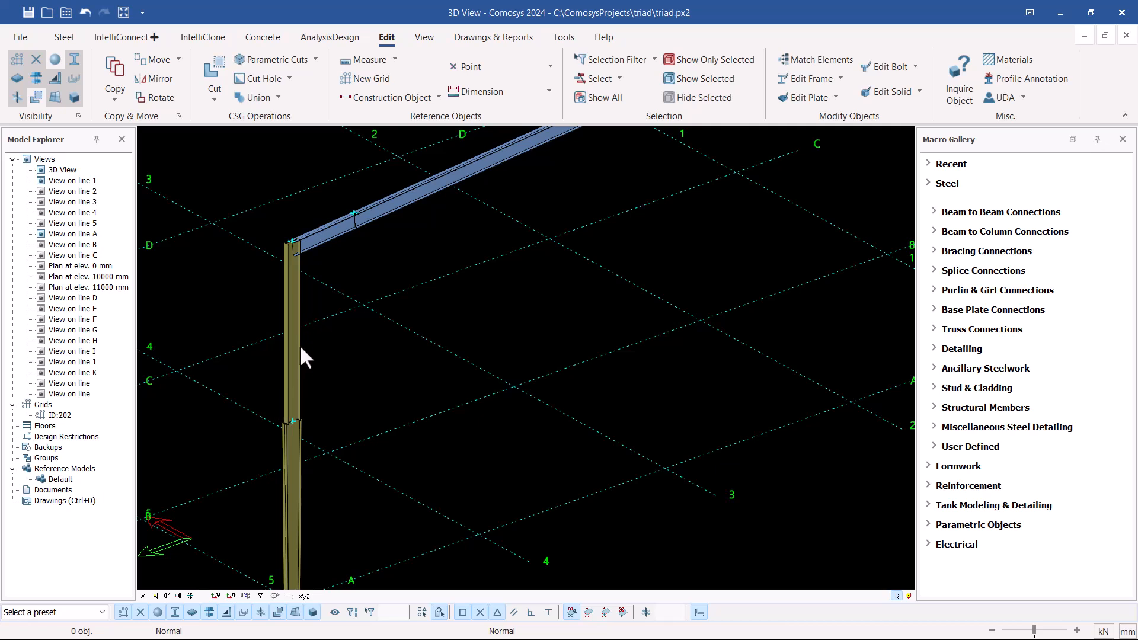
{"action": "scroll", "coordinate": [297, 354], "scroll_direction": "down", "scroll_amount": 2}
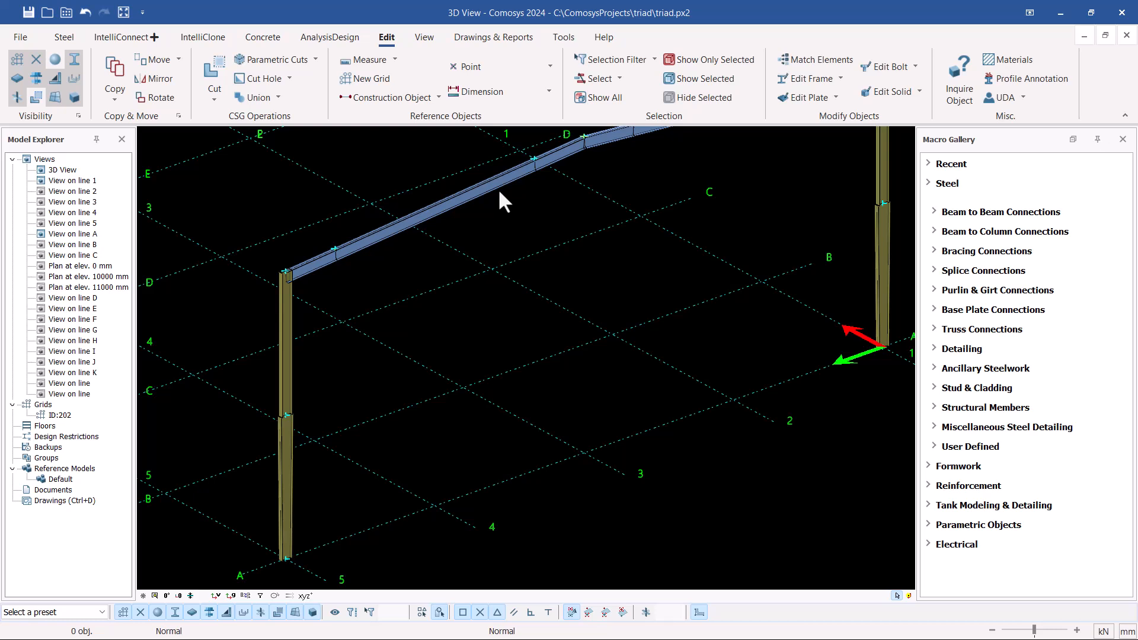